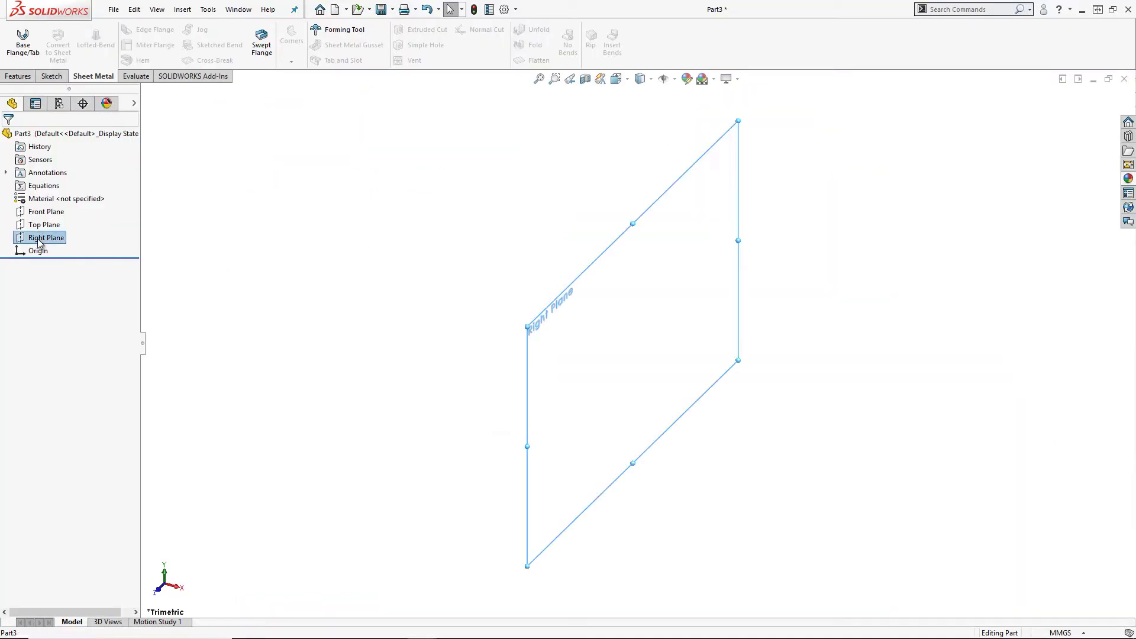
Sketch an L-shaped profile on the Right Plane: a horizontal line ending at the origin and a vertical line rising from it.
right_click(49, 237)
click(84, 220)
key(s)
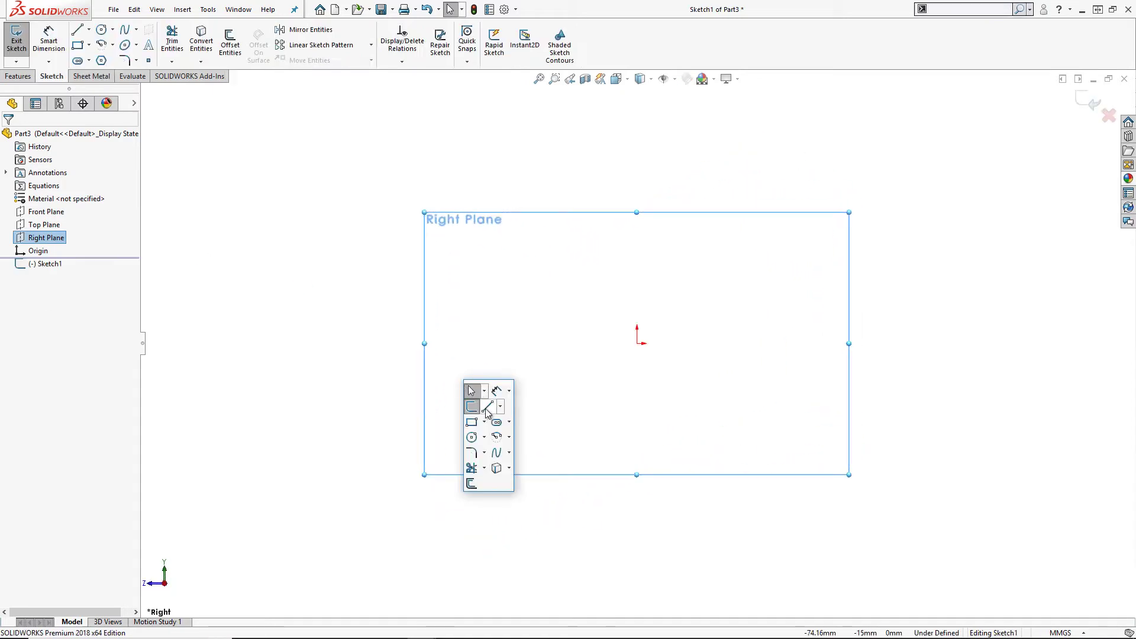
click(486, 408)
click(410, 343)
click(636, 343)
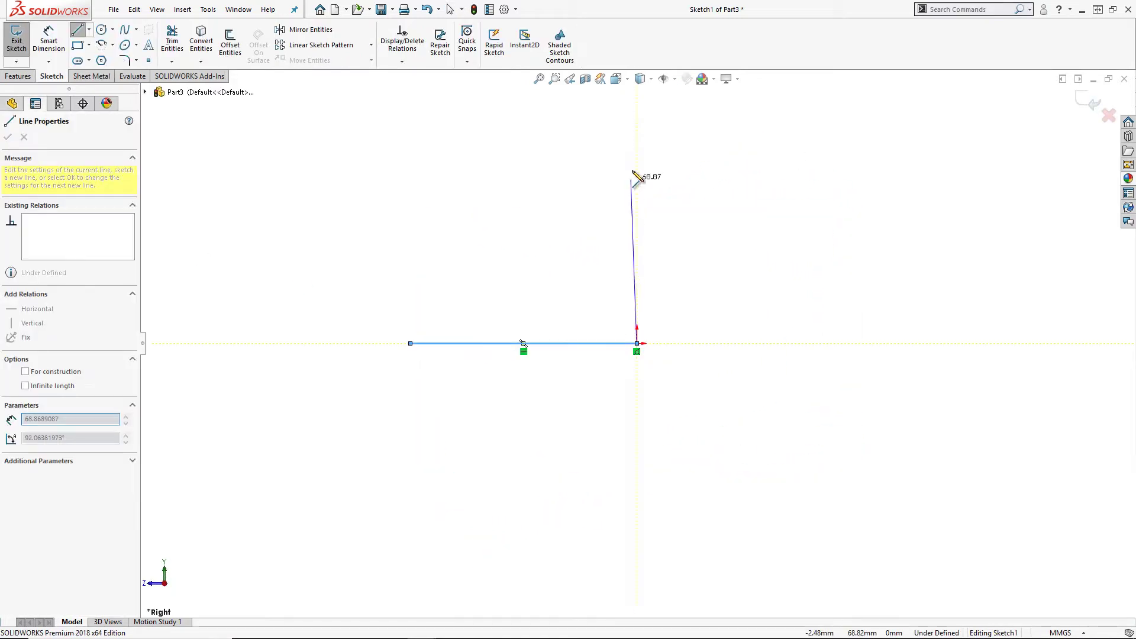
click(636, 160)
Dimension the vertical sketch line to 325 mm.
key(s)
click(672, 176)
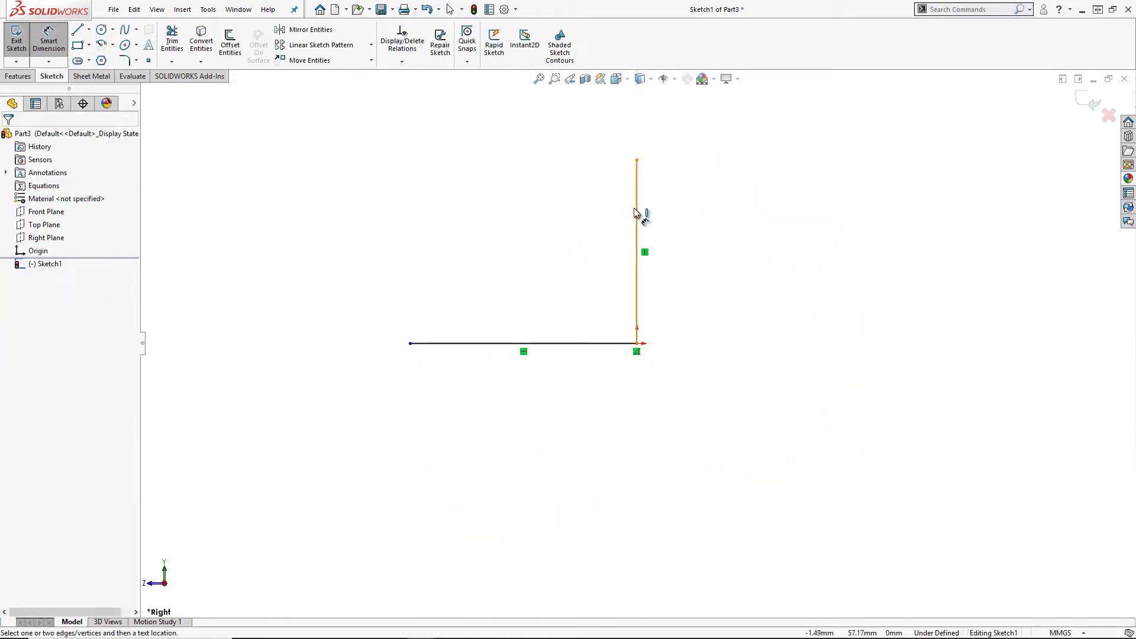
click(636, 212)
click(692, 237)
text(325)
key(Return)
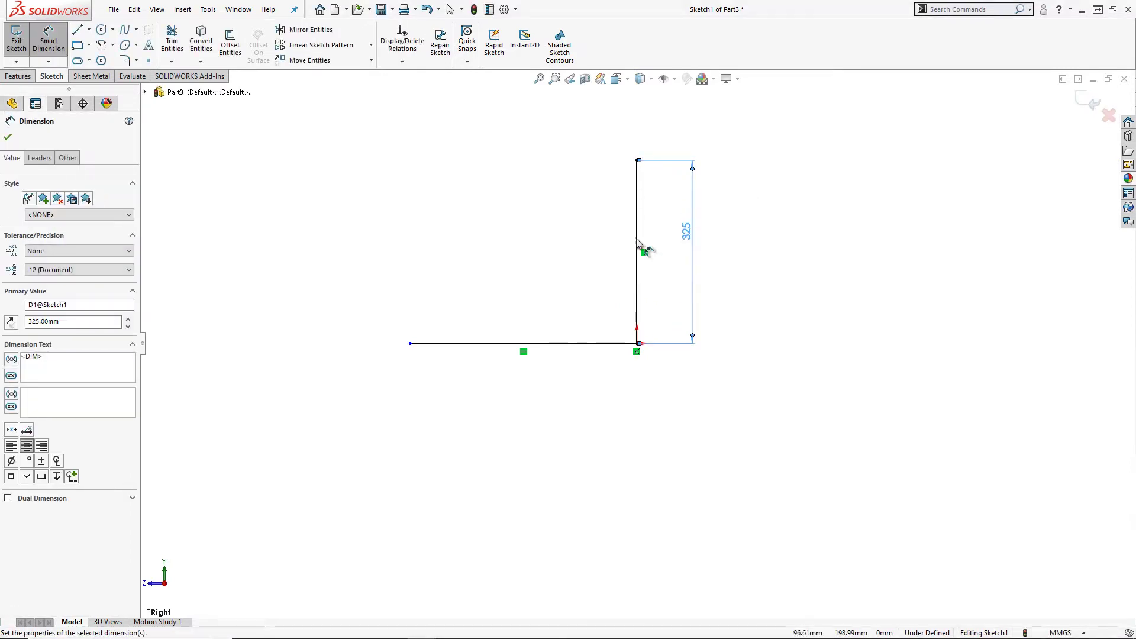
Dimension the horizontal sketch line to 325 mm and exit the sketch.
click(556, 344)
click(529, 391)
text(3256)
key(BackSpace)
key(Return)
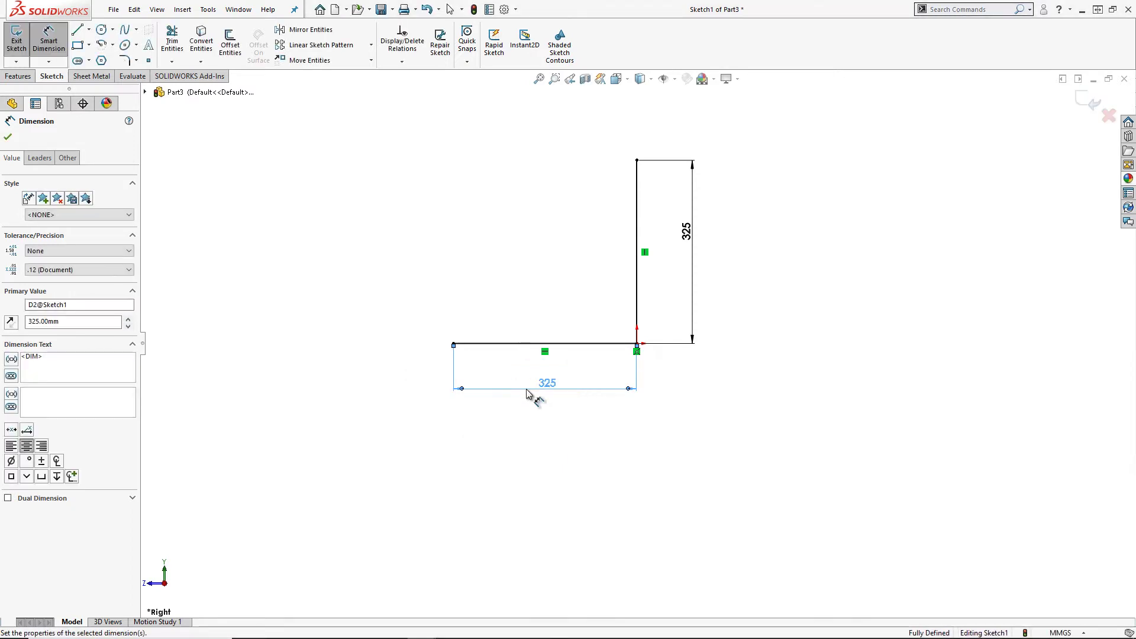
right_click(529, 394)
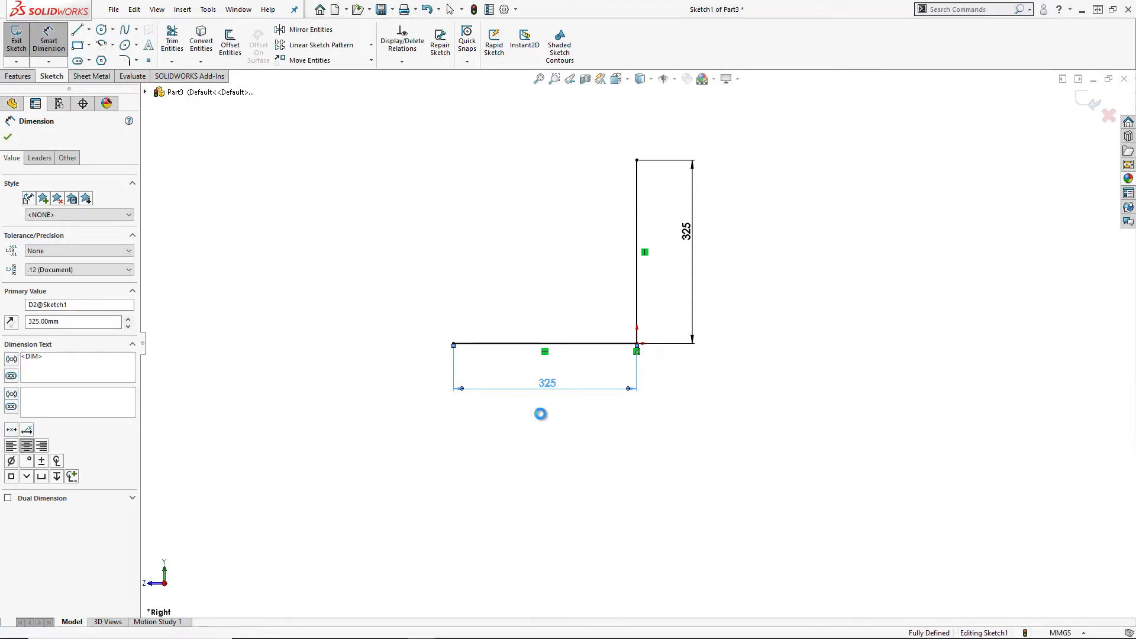
click(540, 410)
Start a Base Flange from the L-shaped sketch with a blind depth of 250 mm.
click(564, 471)
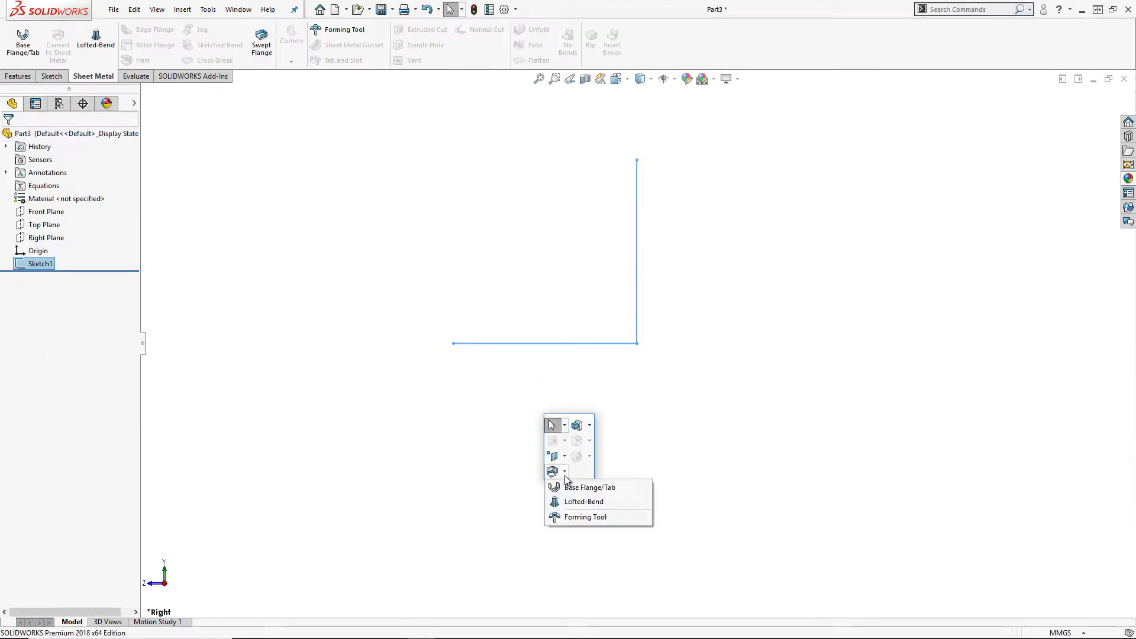
click(567, 486)
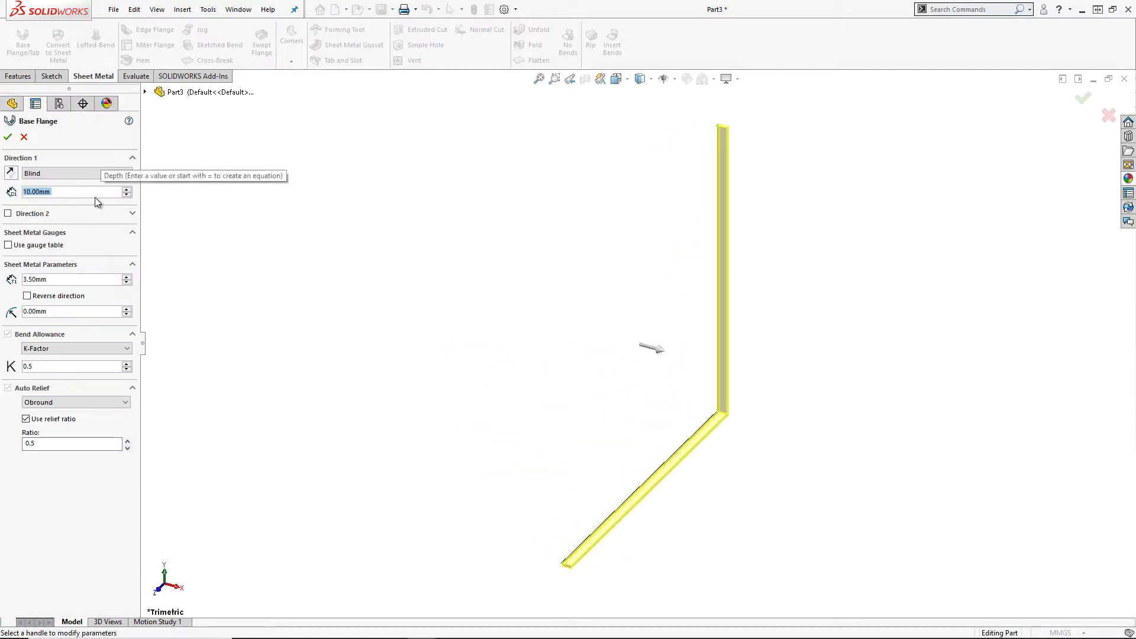
text(250)
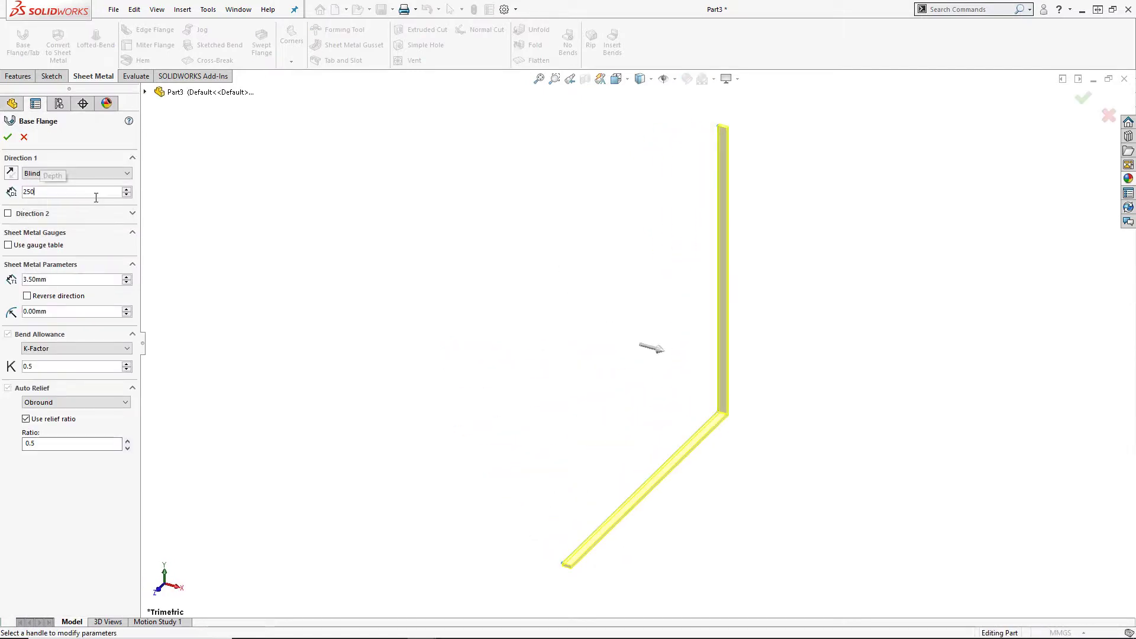
key(Return)
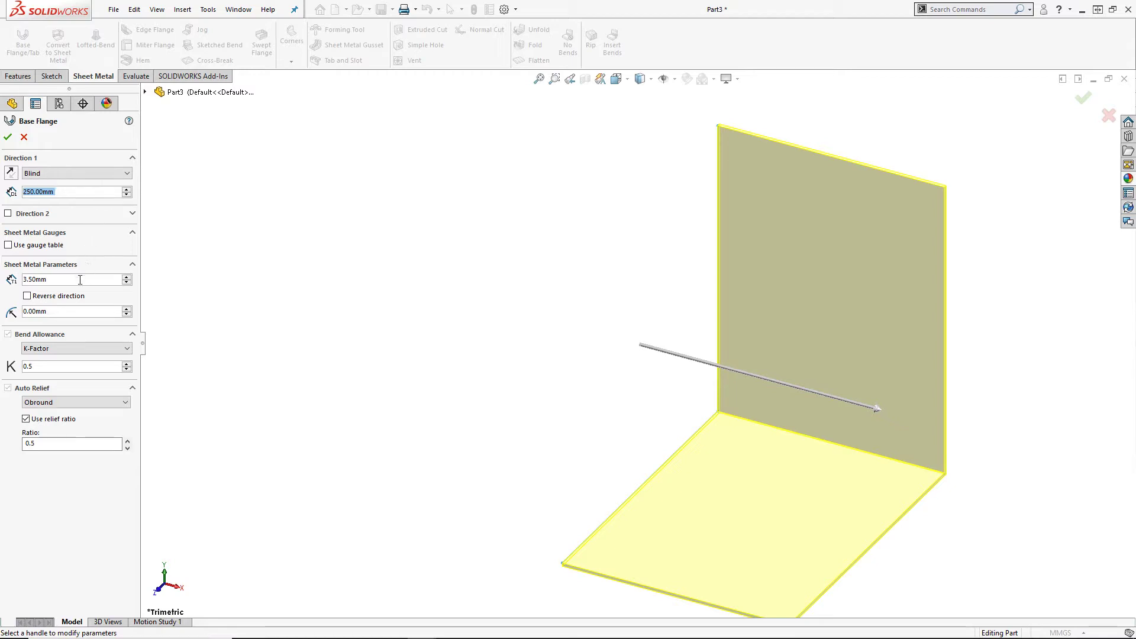
Set the base flange's bend radius to 0.1 mm and auto relief to Tear, and create the flange.
click(69, 312)
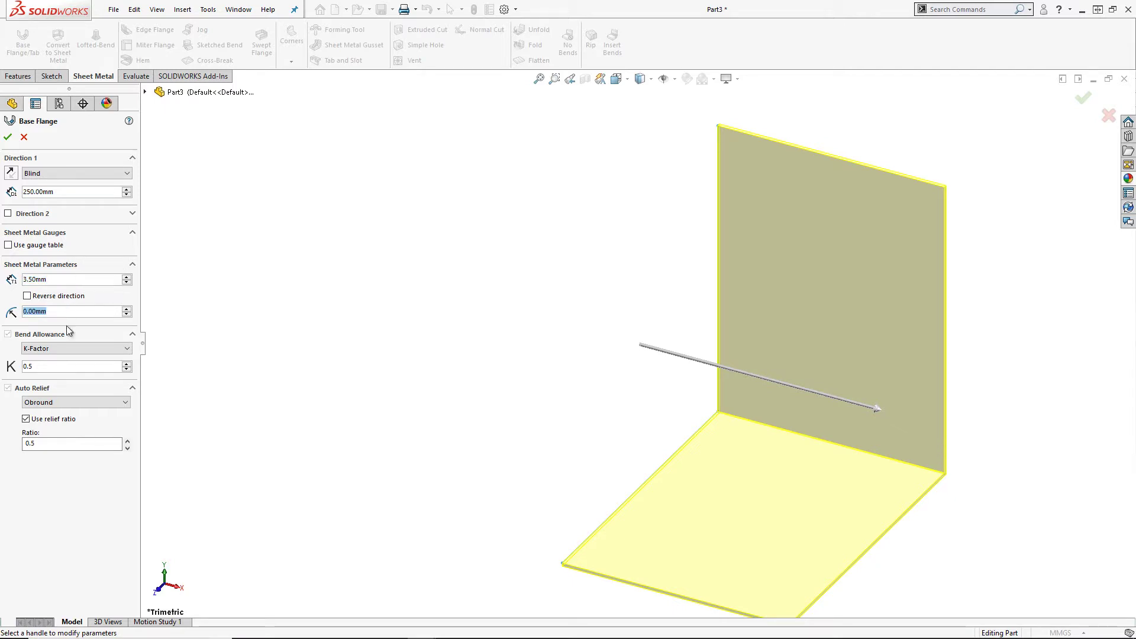
text(0.1)
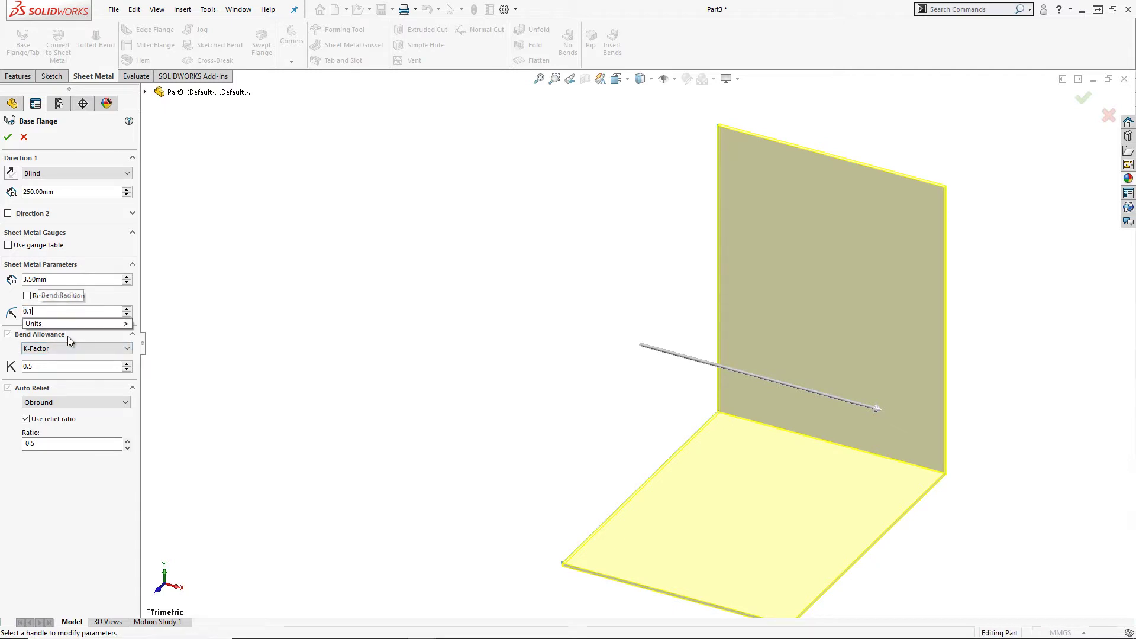
key(Return)
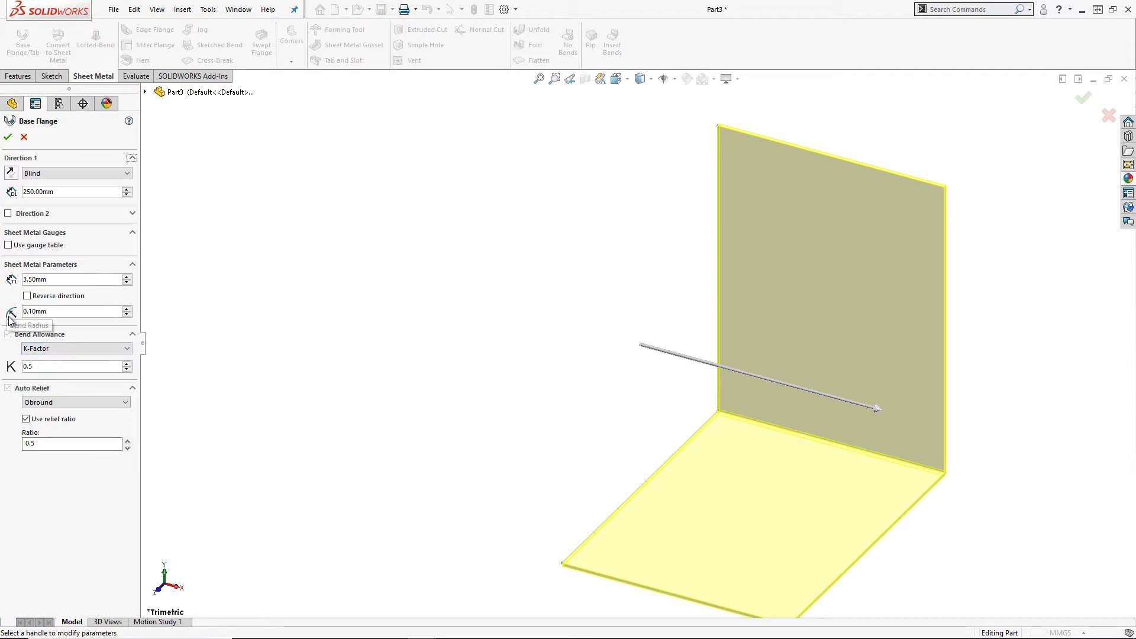
click(65, 404)
click(63, 421)
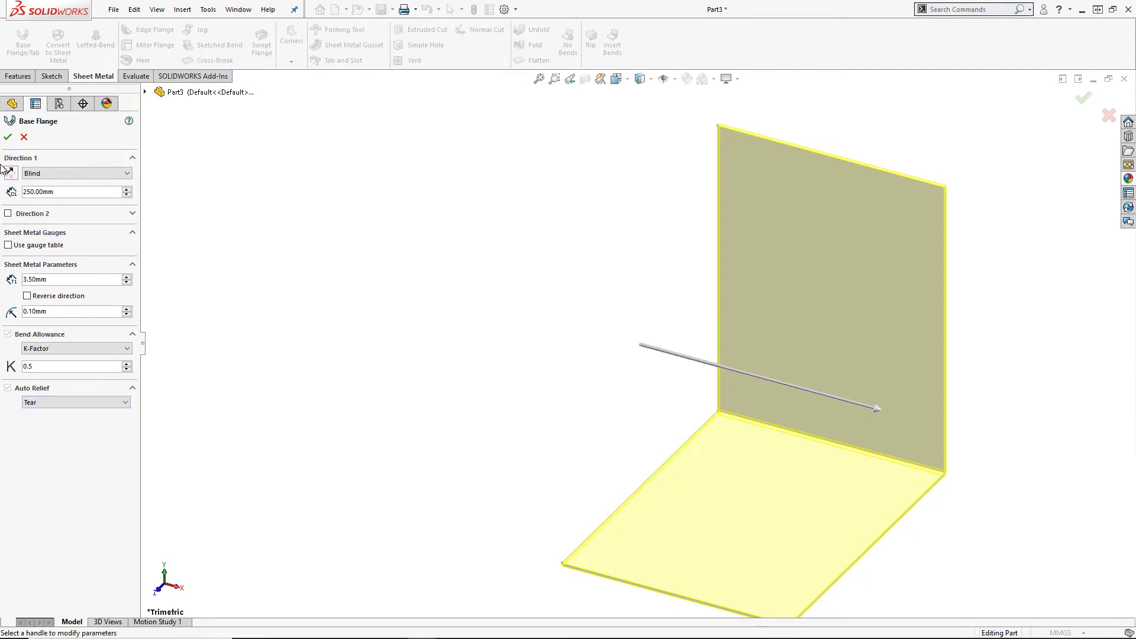
click(8, 138)
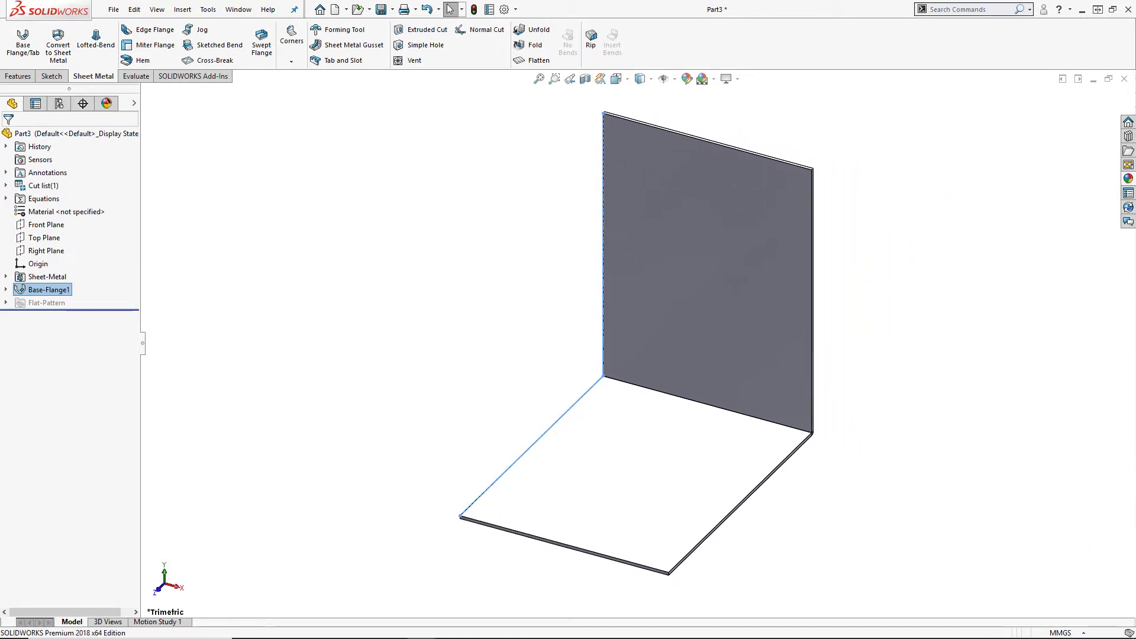
Start an Edge Flange on the upright wall's outer vertical edge, extended about 328 mm to the base plate's front corner.
key(s)
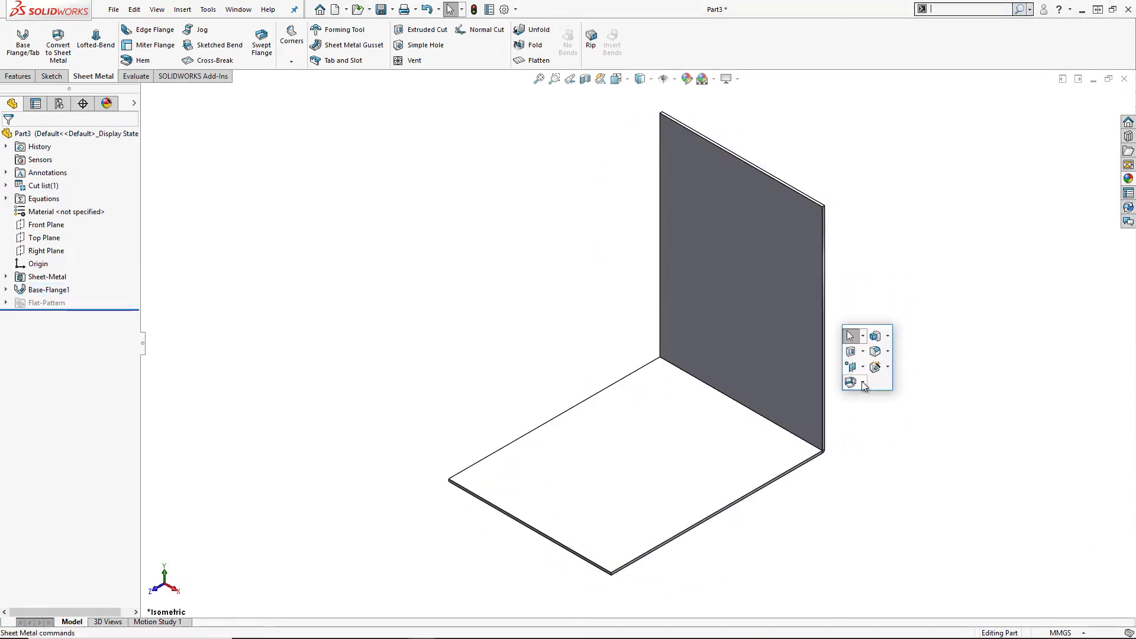
click(864, 384)
click(872, 442)
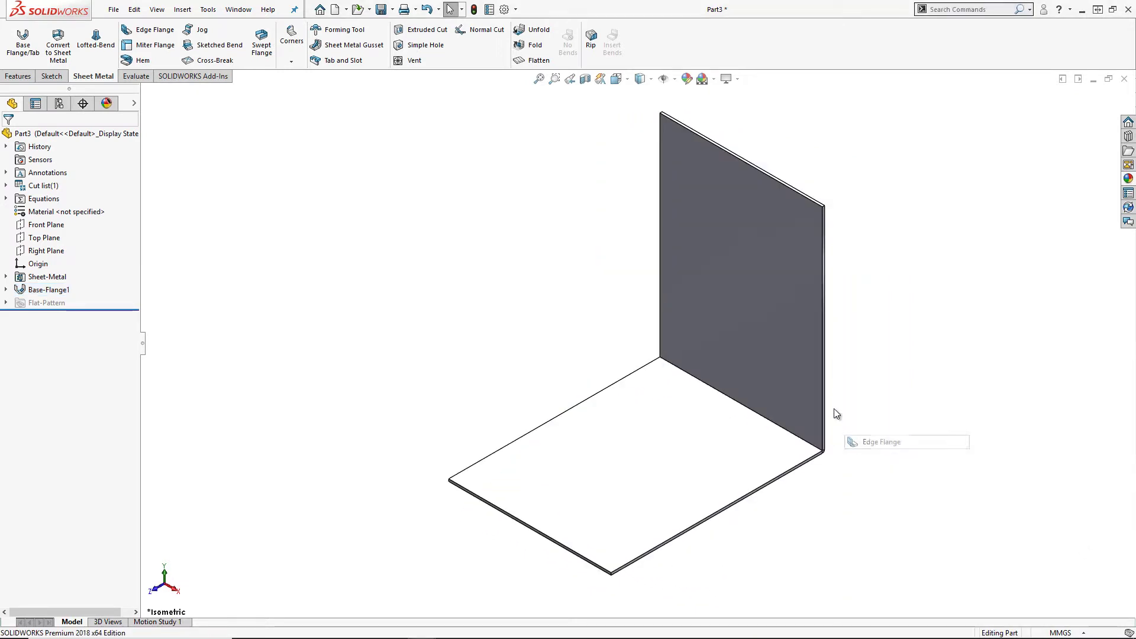
click(823, 399)
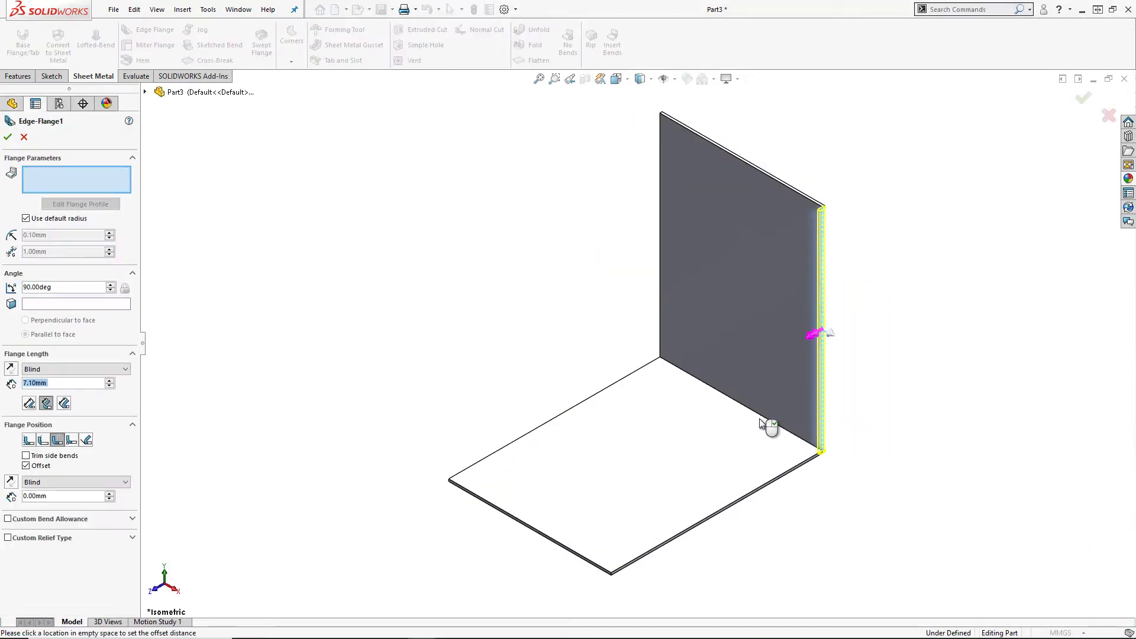
click(628, 476)
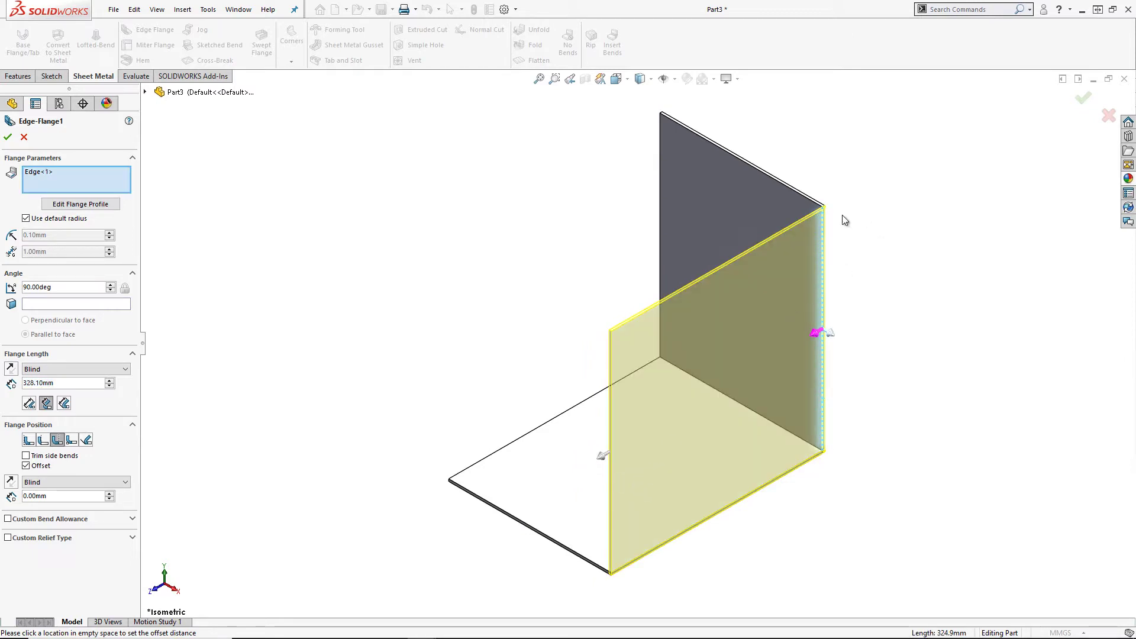
Set the edge flange's position to Material Inside and check its upper corner in magnified view.
key(g)
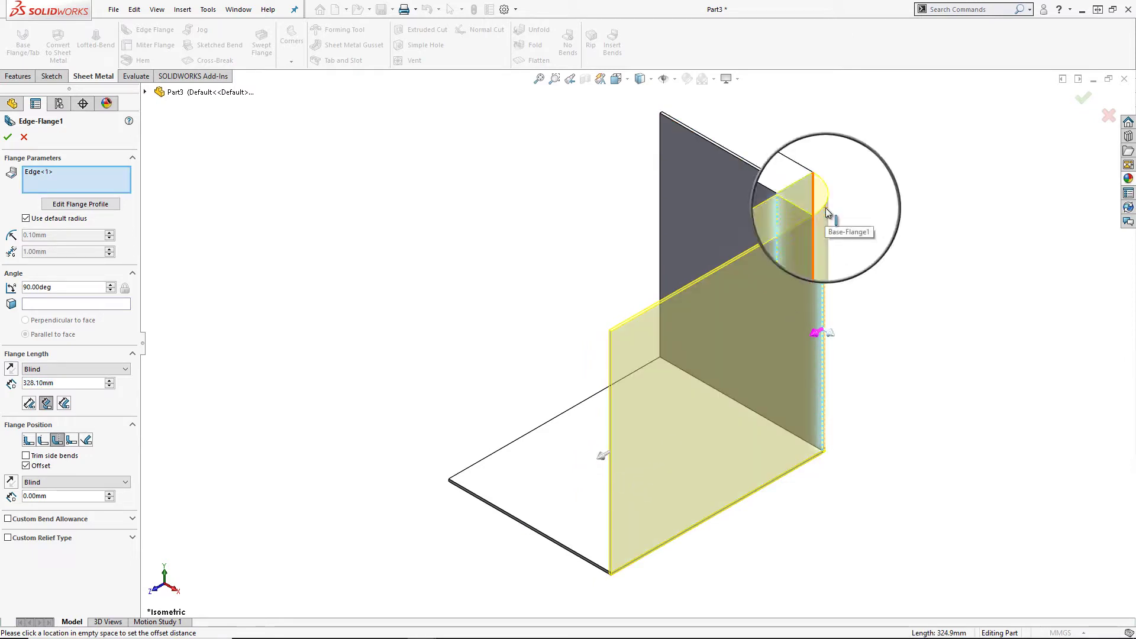
key(g)
click(30, 440)
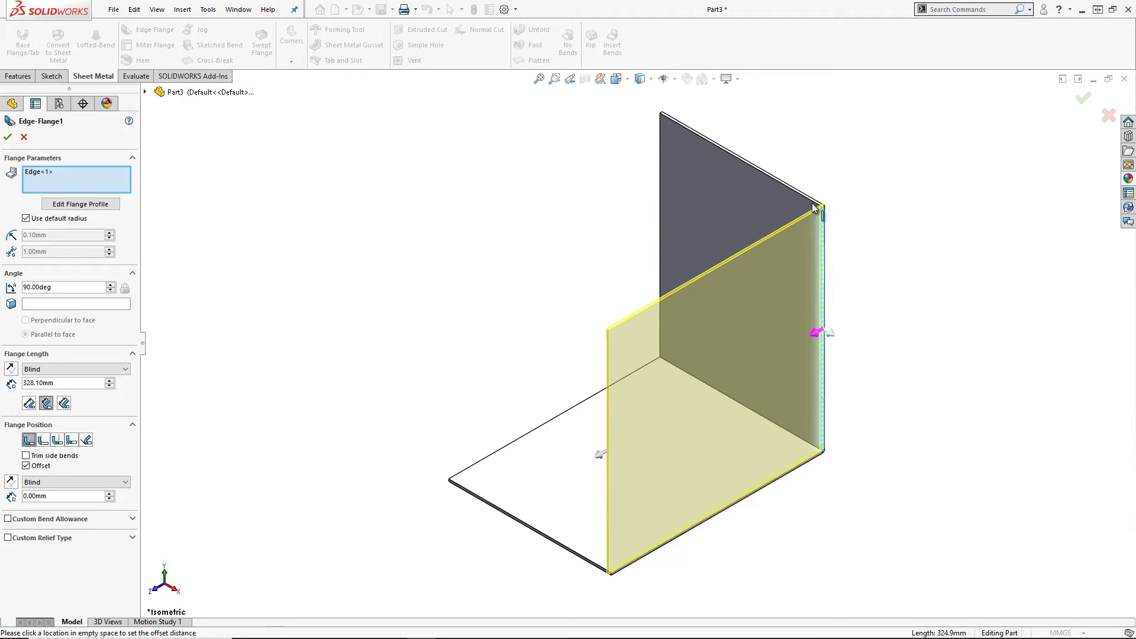
key(g)
key(g)
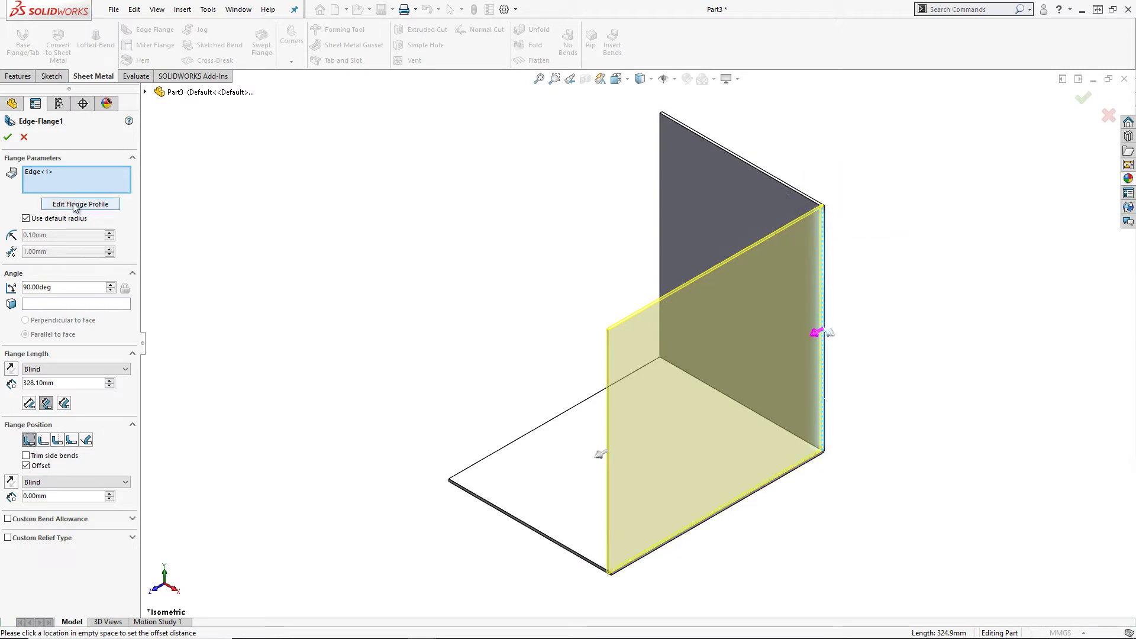
Edit the flange profile and make its front vertical line collinear with the short edge at the base plate's front corner.
click(74, 205)
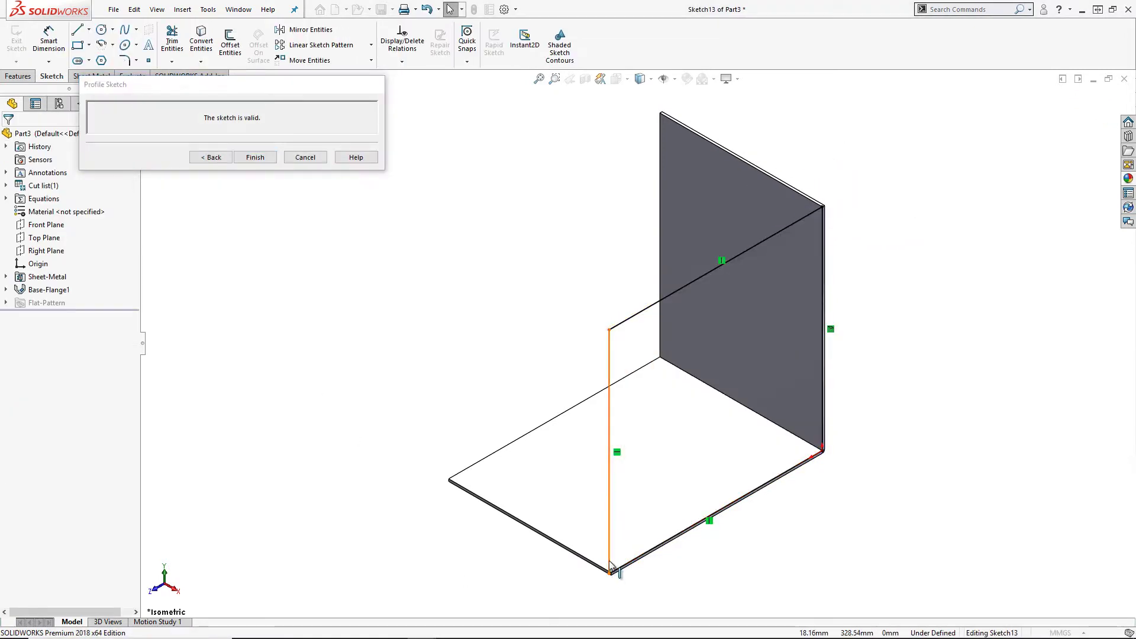
click(609, 565)
key(g)
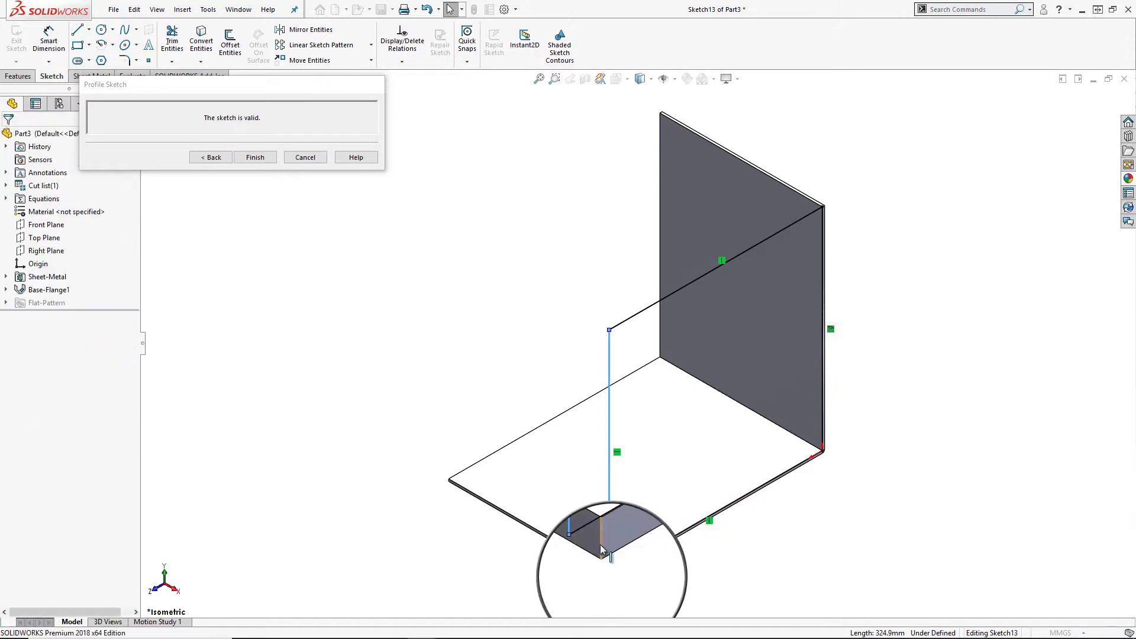
ctrl+click(601, 549)
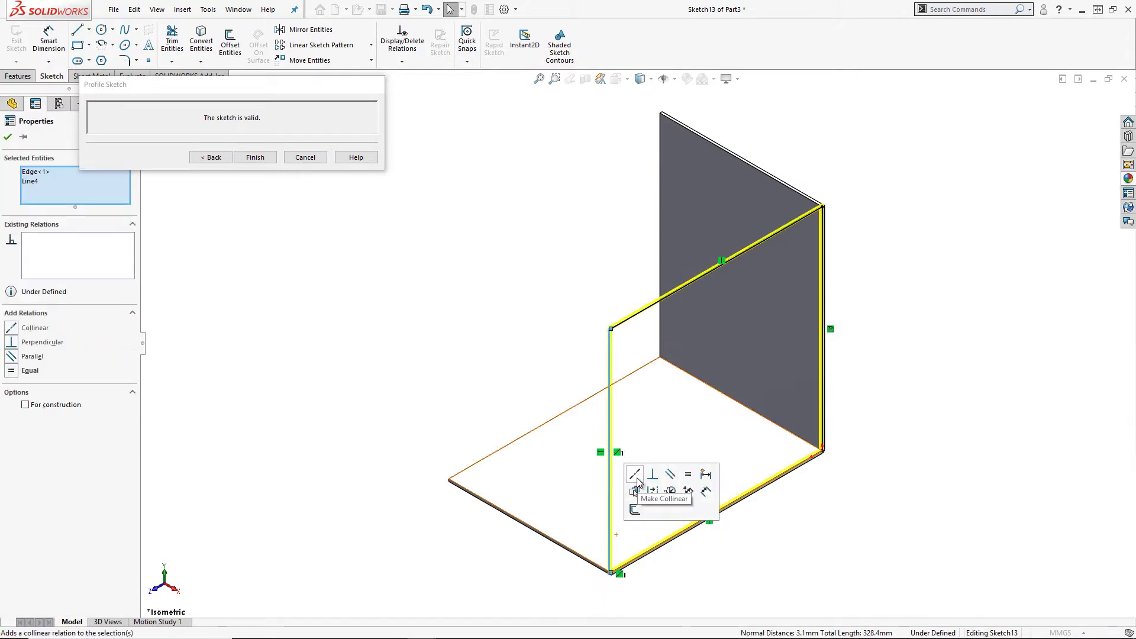
click(560, 556)
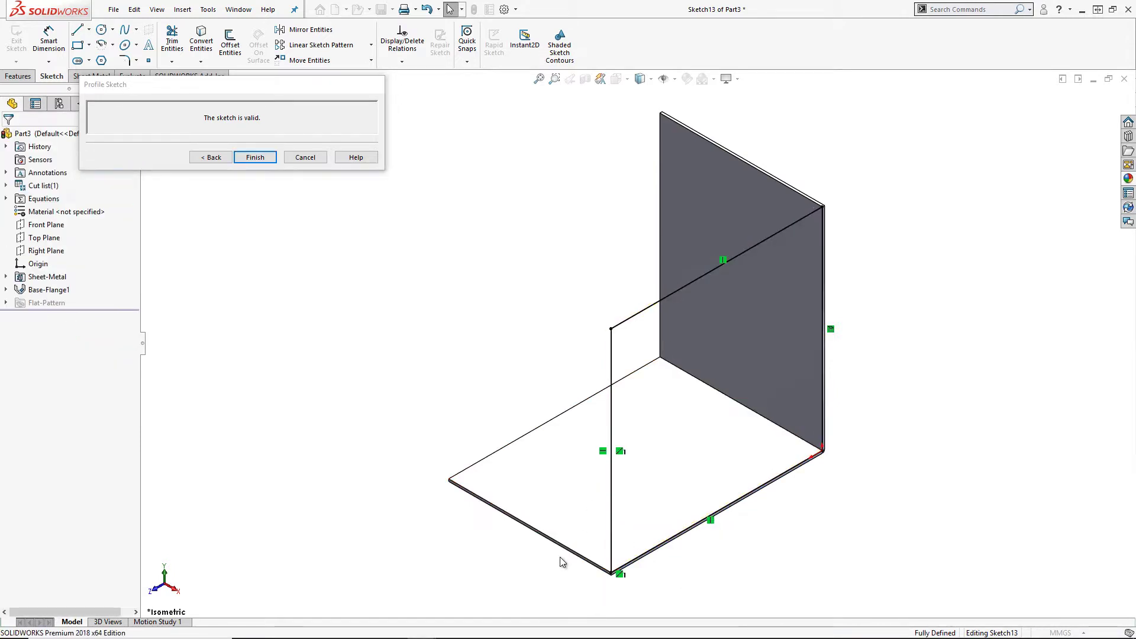
Draw a diagonal line about 416 mm long from the profile's upper rear corner to its front line, and trim away the portion above it.
key(s)
click(574, 537)
click(822, 207)
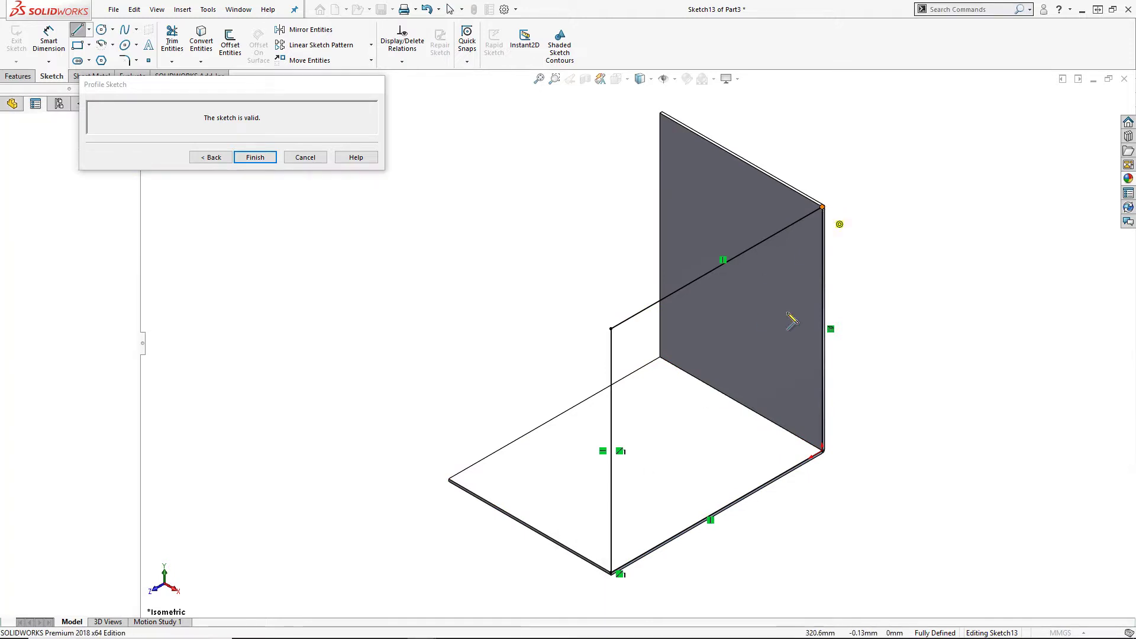
click(611, 523)
key(s)
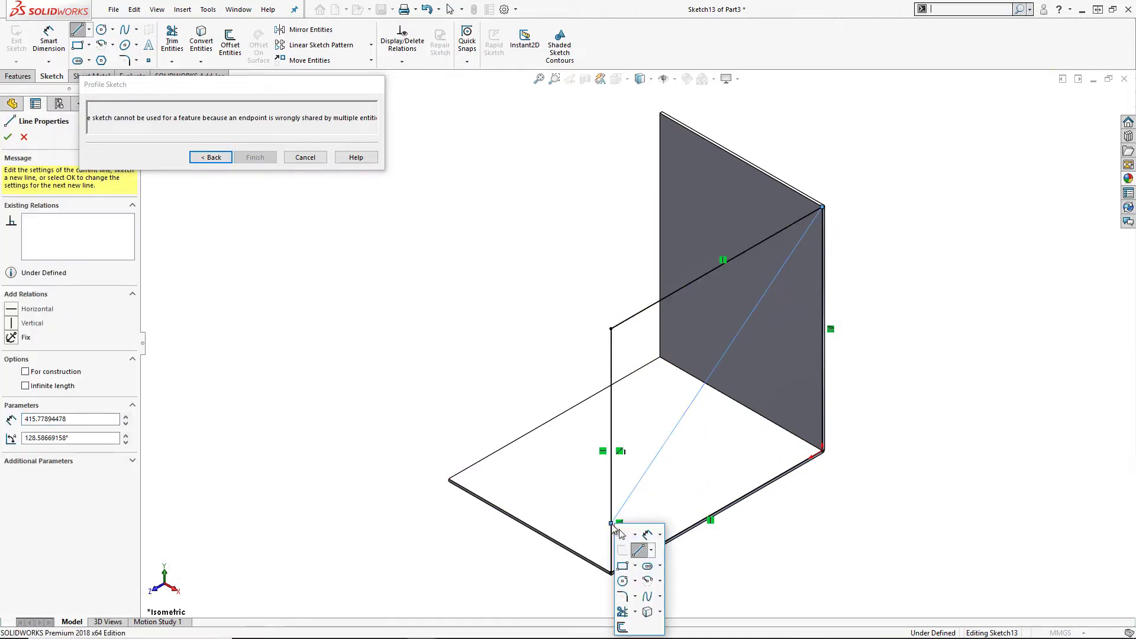
click(623, 611)
drag(592, 505, 655, 302)
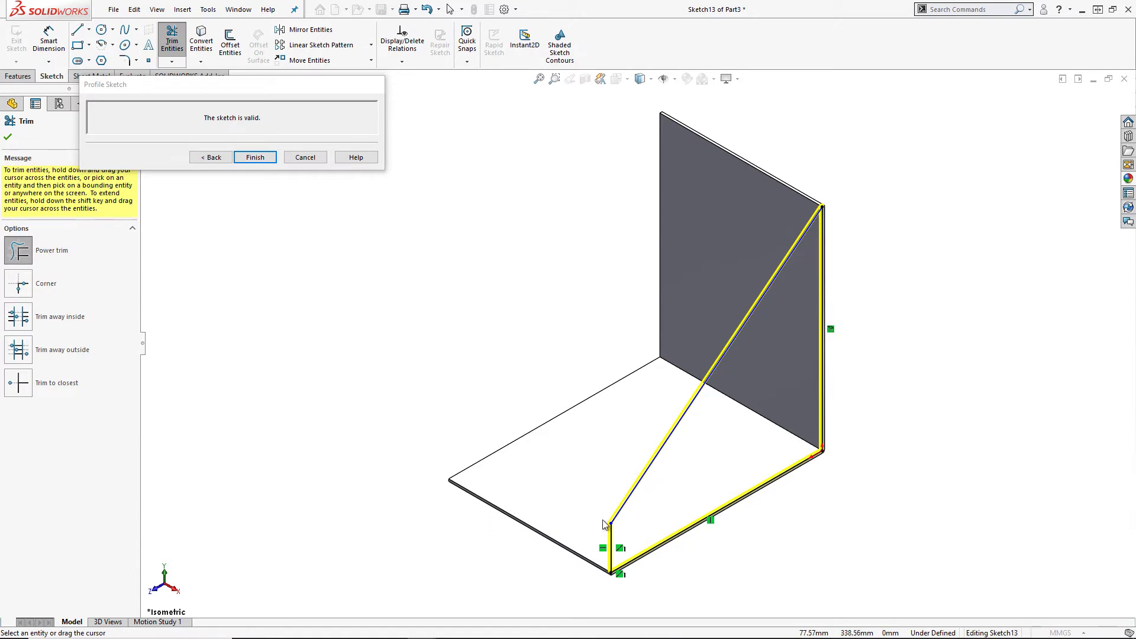
Dimension the profile's short front vertical line to 65 mm and finish the edge flange.
key(s)
click(634, 536)
click(611, 544)
click(568, 571)
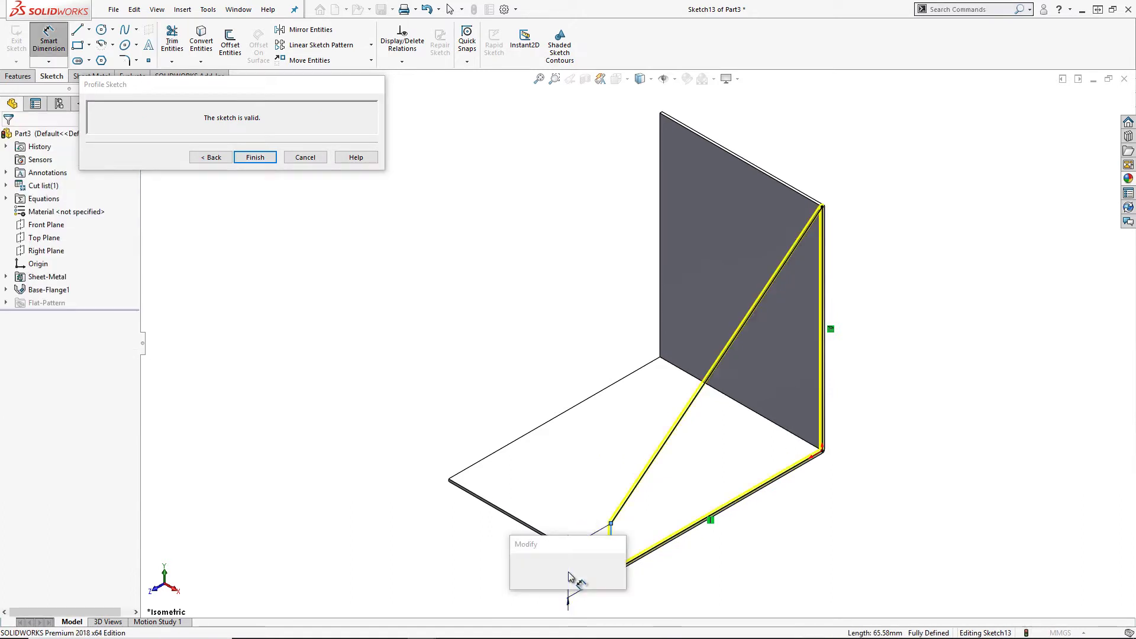
key(Return)
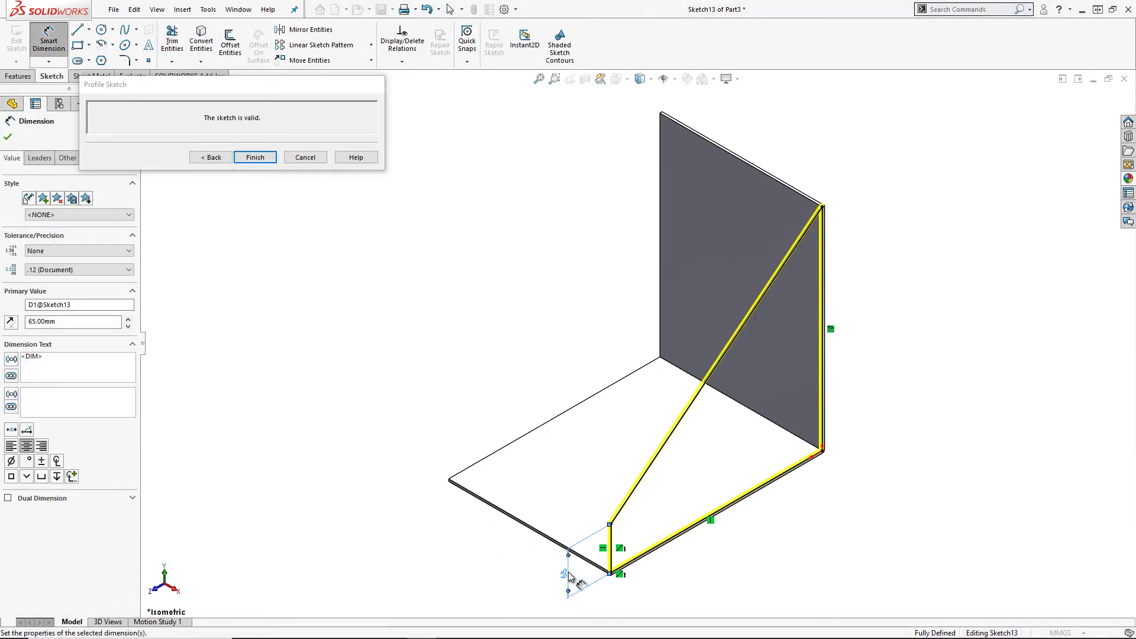
click(497, 491)
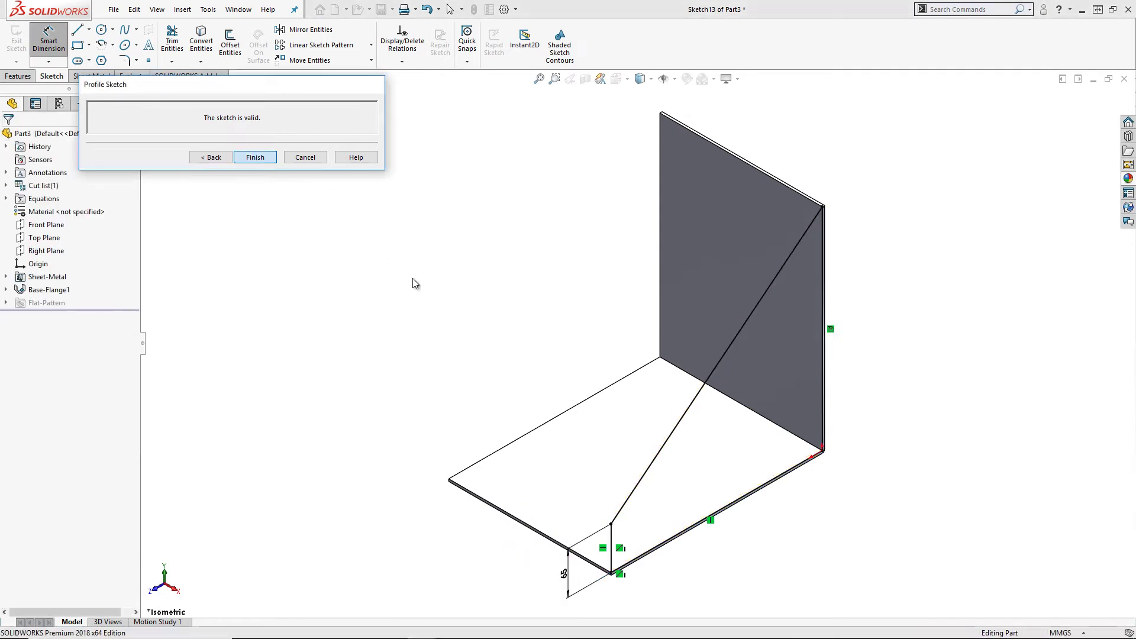
click(255, 156)
click(422, 286)
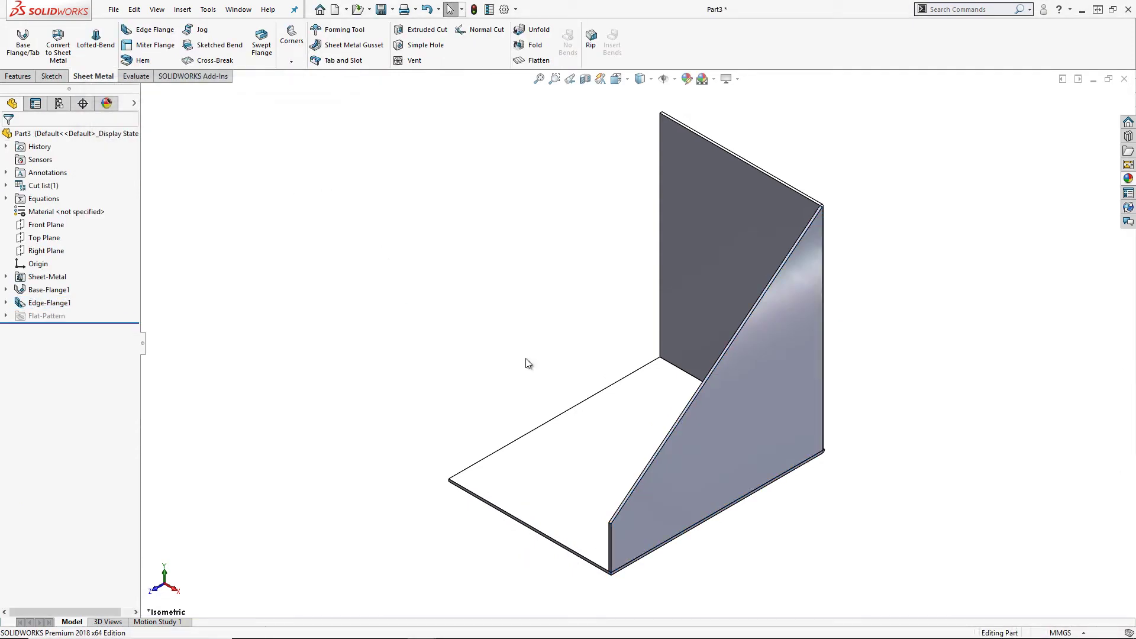
Start a second Edge Flange on the base plate's long side edge below the sloped side wall, pointing upward with a 344 mm length.
key(s)
click(550, 402)
click(565, 228)
click(637, 562)
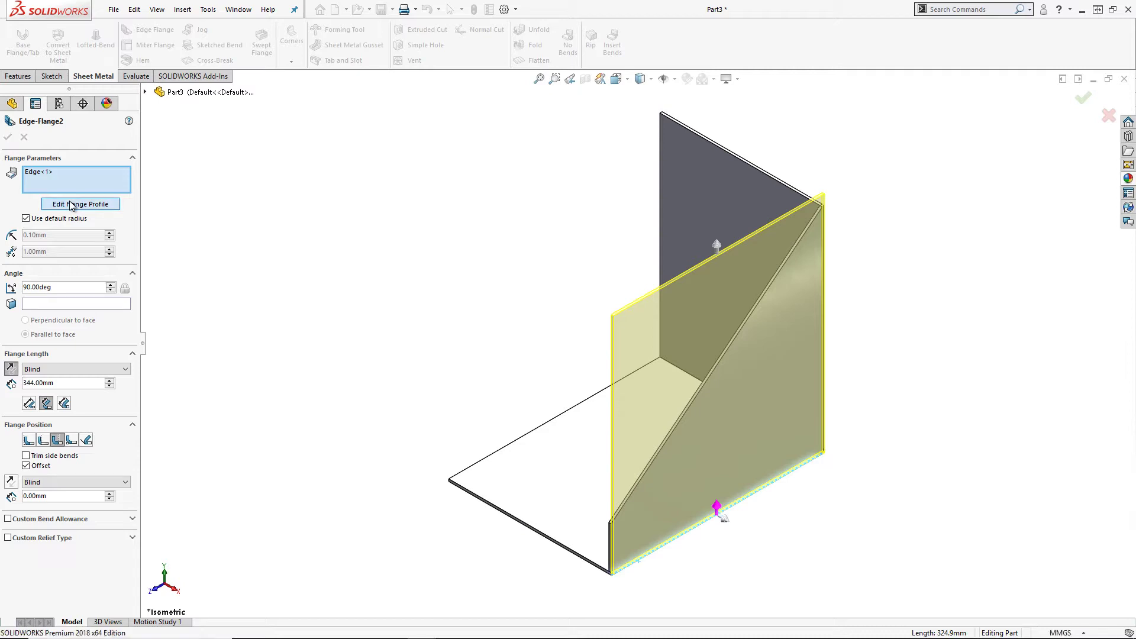
Edit the flange profile, convert the side wall's sloped edge into it, and stretch both ends of the sloped line past the outline.
click(70, 206)
click(711, 374)
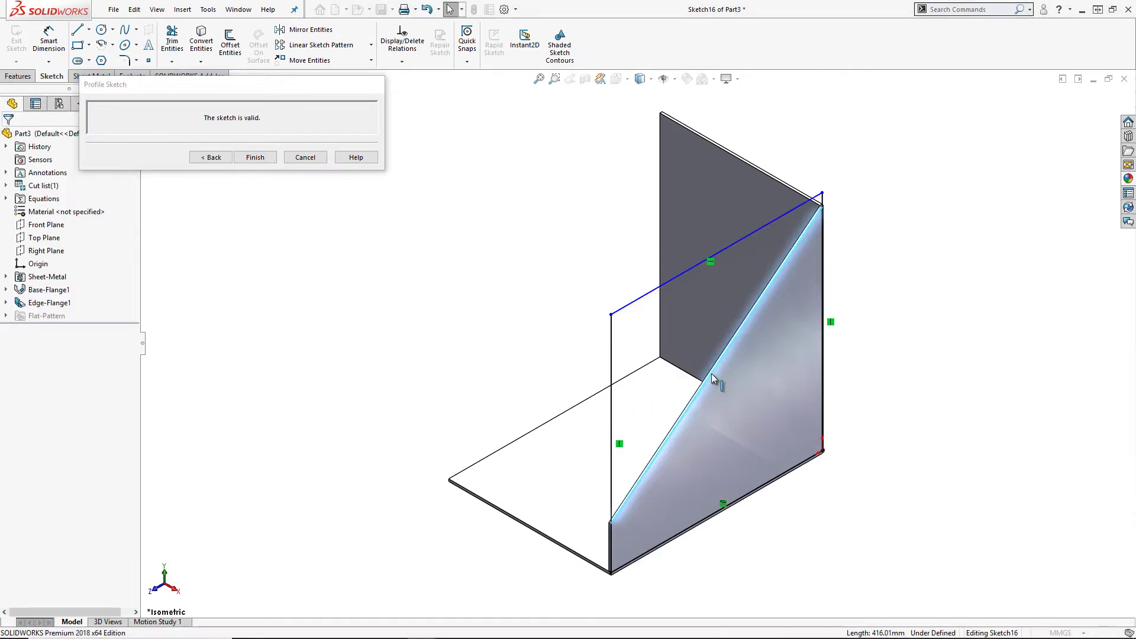
key(Delete)
drag(612, 526, 583, 564)
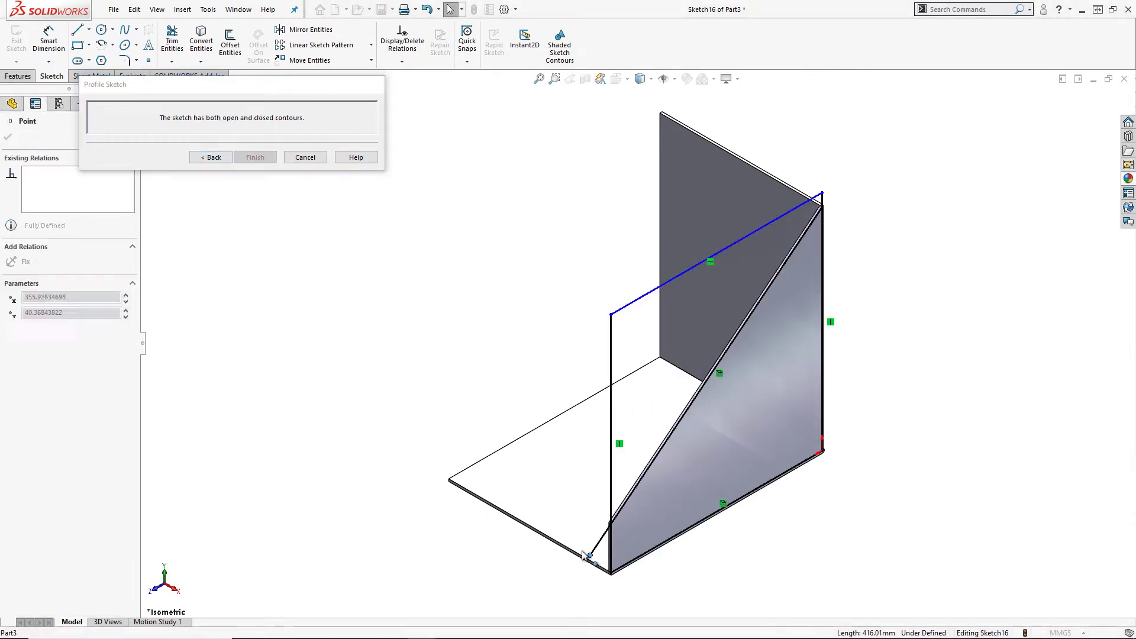
mouse_move(822, 206)
mouse_down()
mouse_move(834, 189)
mouse_move(796, 214)
mouse_up()
Trim away the profile lines above the sloped line and its overhanging ends, and finish the edge flange.
click(837, 225)
key(s)
click(851, 234)
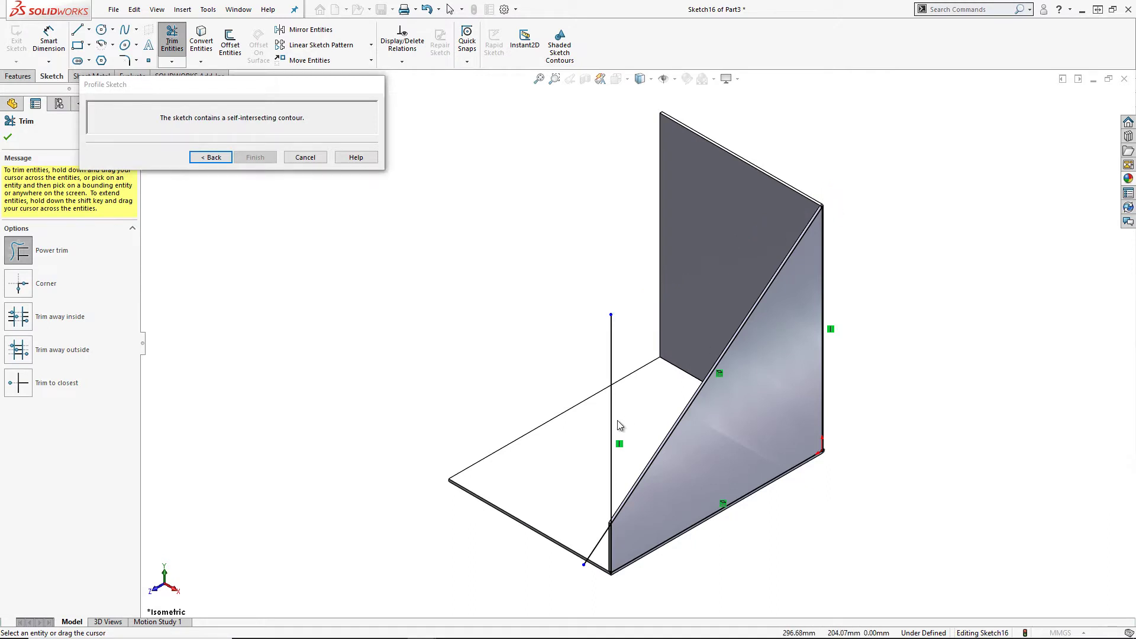
drag(616, 434, 598, 558)
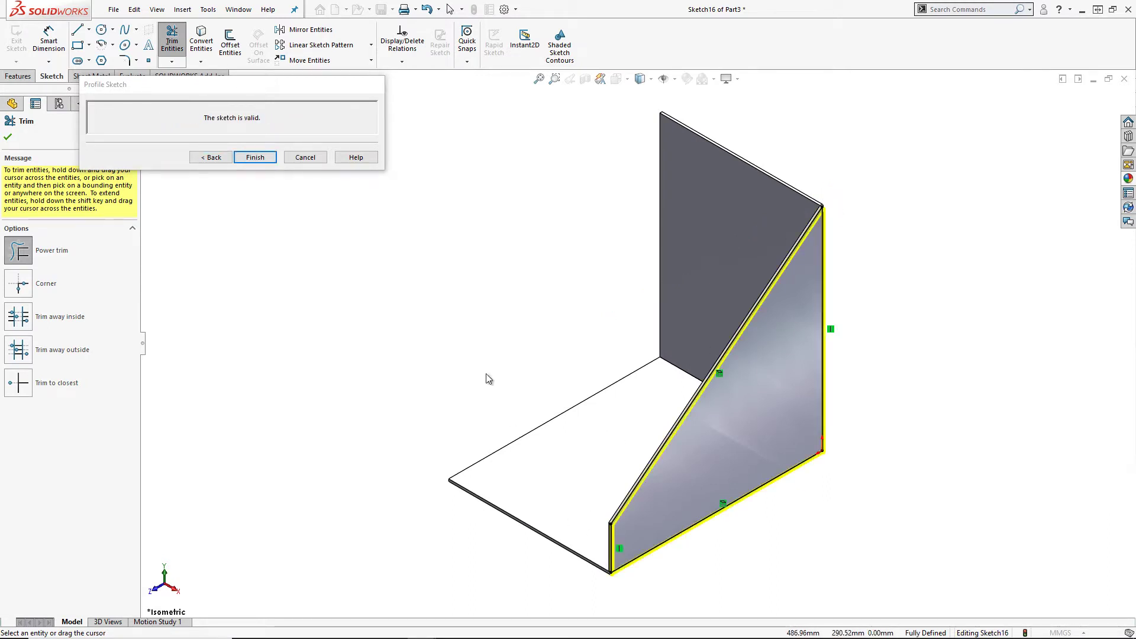
click(262, 159)
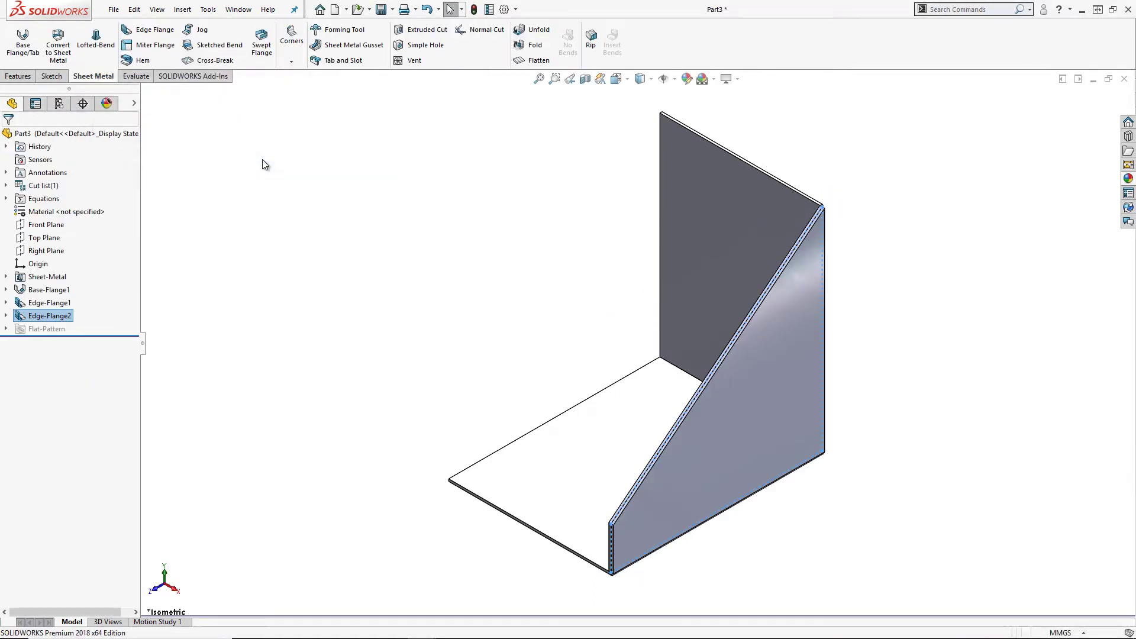
click(441, 388)
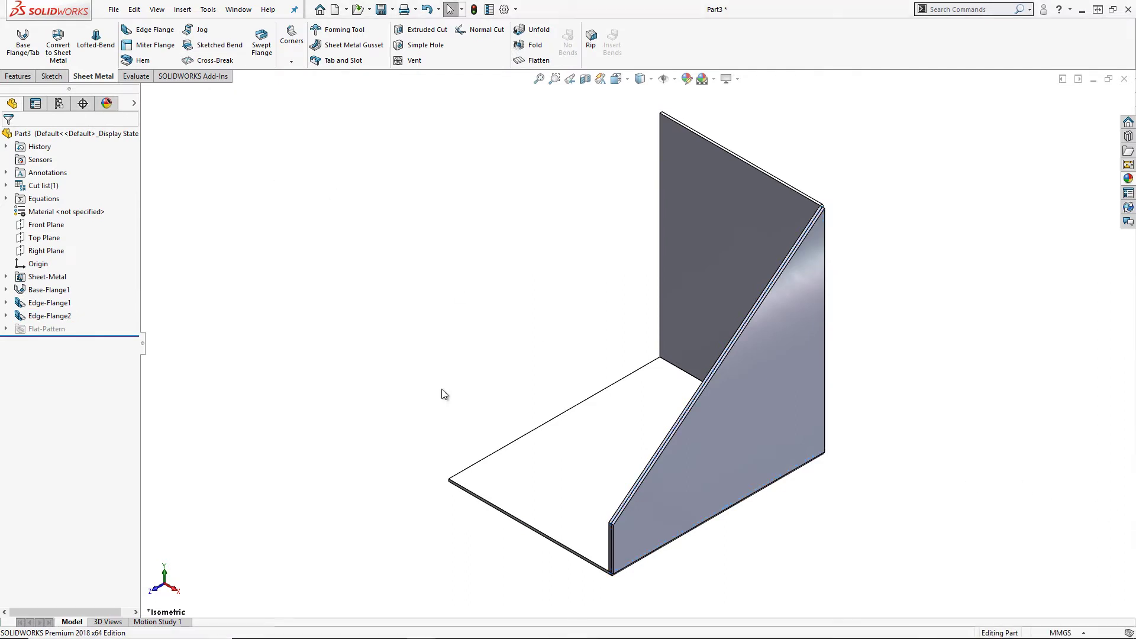
Add an edge flange along the outer wall's sloped edge, pointing inward, with its length up to the inner wall's upper front corner vertex.
key(s)
click(462, 448)
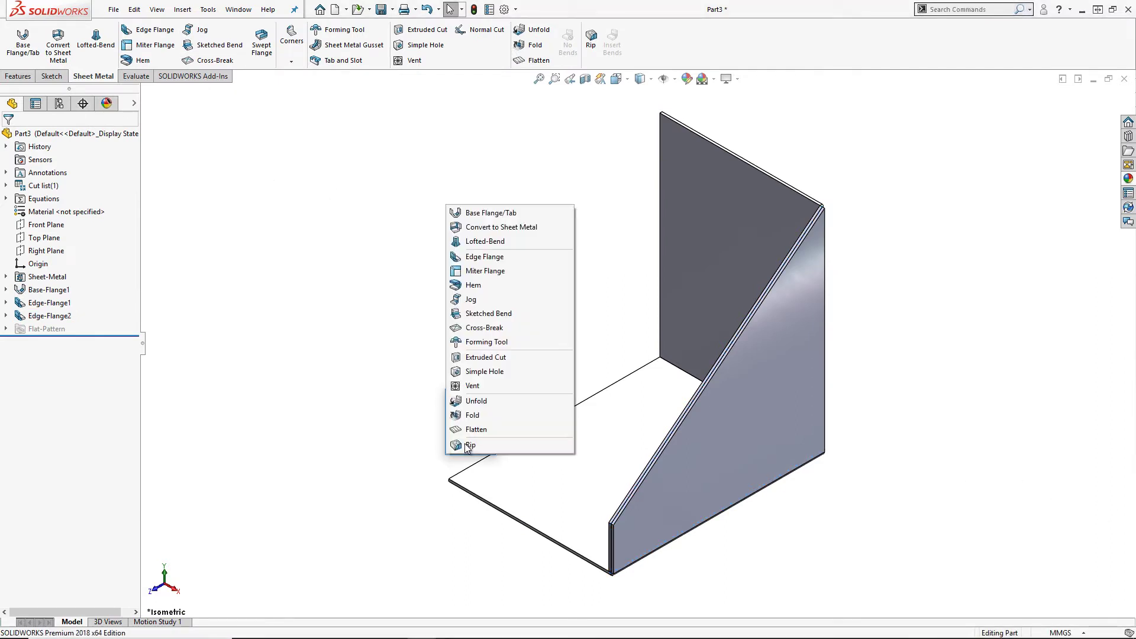
click(484, 259)
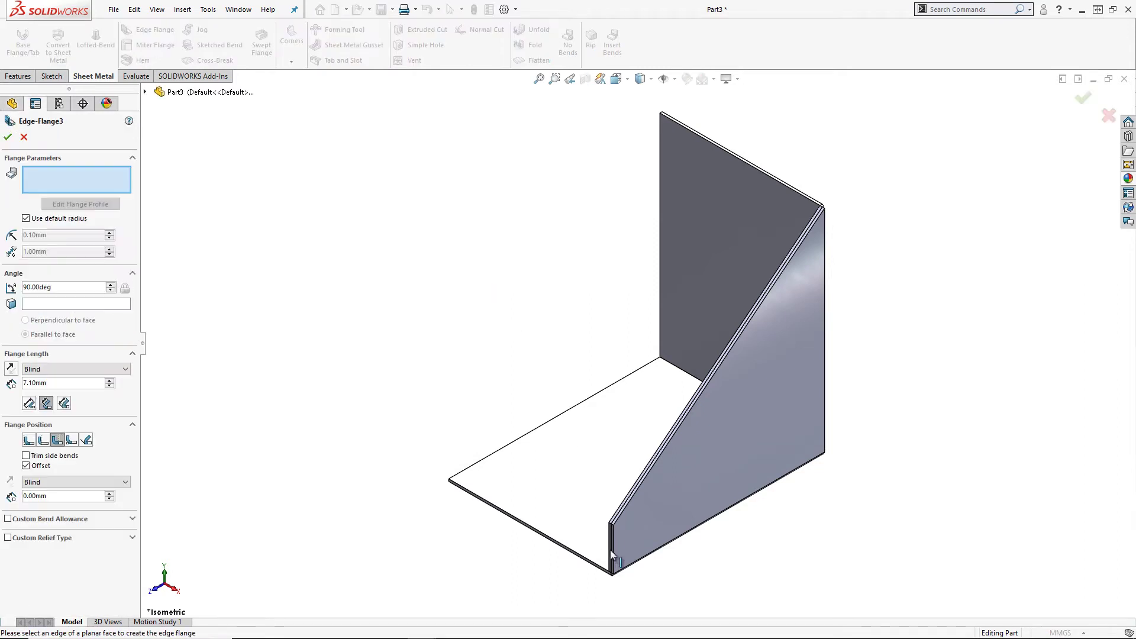
click(619, 516)
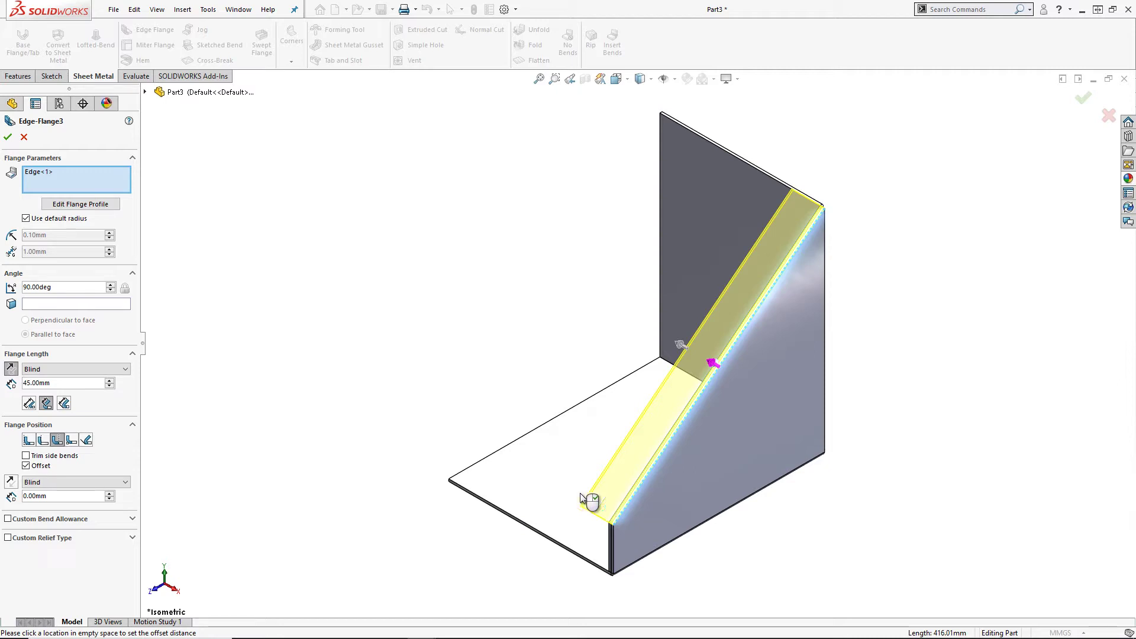
click(118, 369)
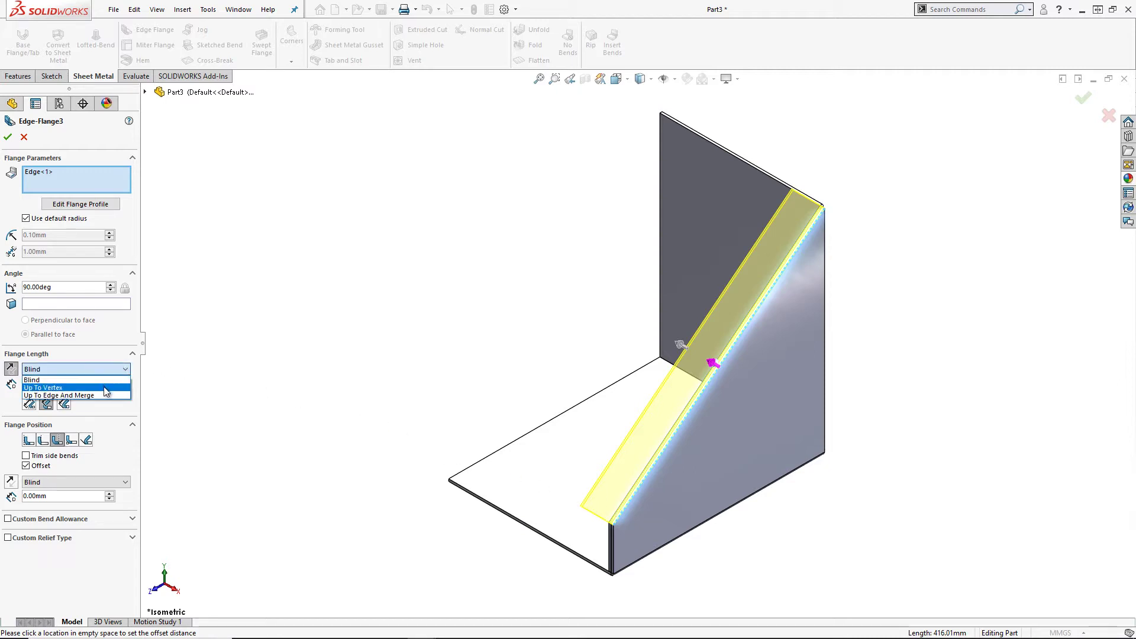
click(104, 387)
scroll(611, 516, down, 3)
scroll(611, 516, down, 4)
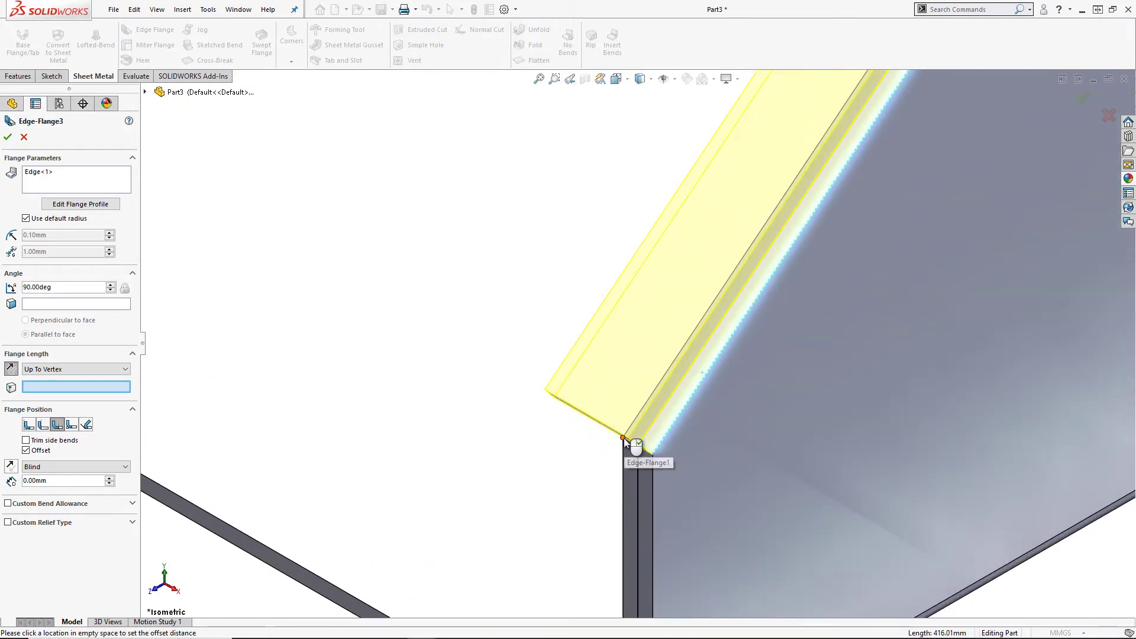
click(624, 438)
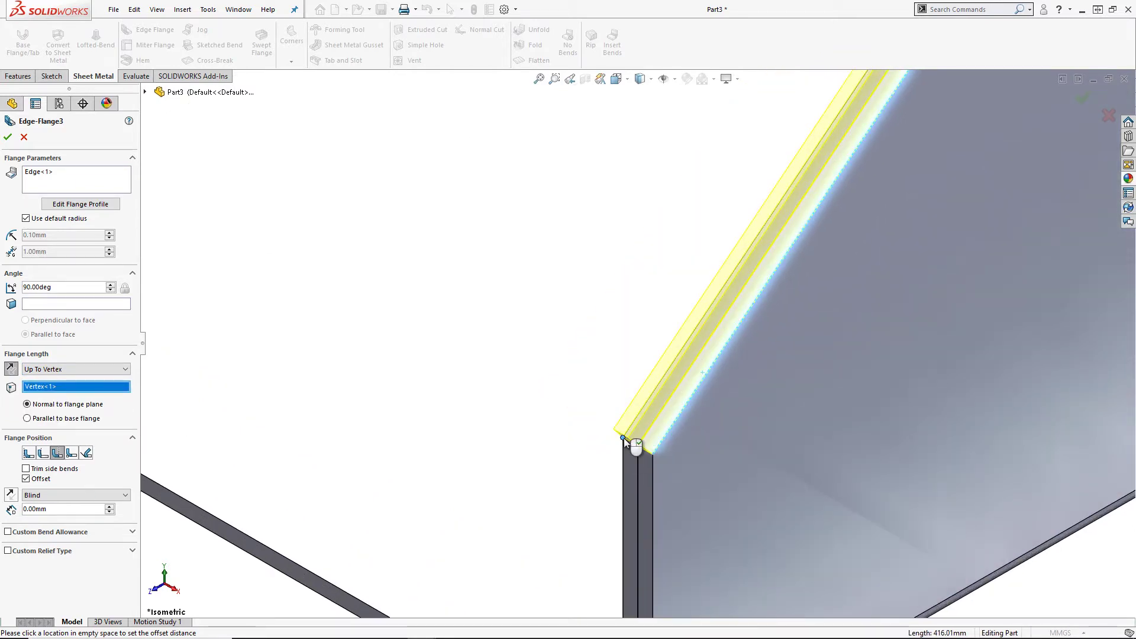
right_click(624, 438)
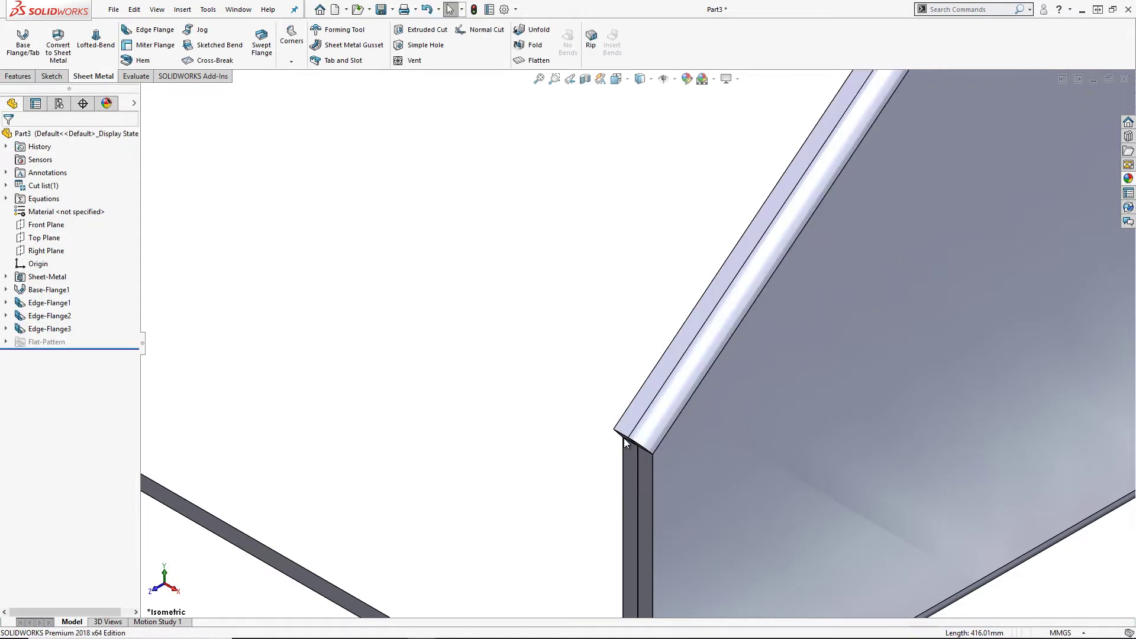
key(f)
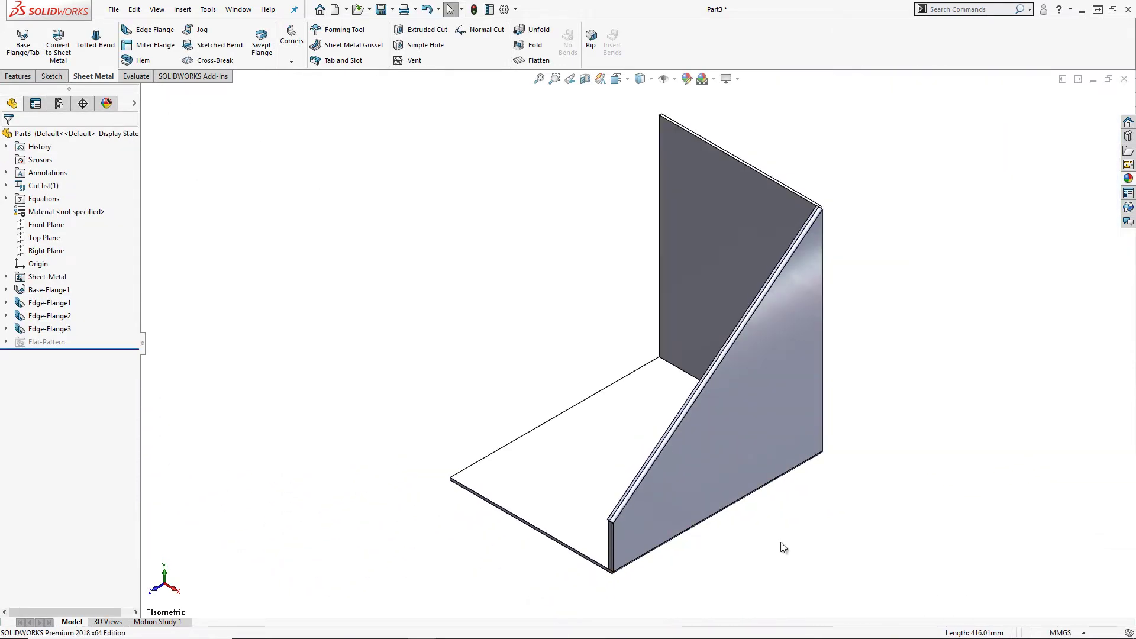
Start an Edge Flange on the inner long edge of the sloped flange, turned toward the bracket's inside with a 217 mm length.
key(Return)
middle_drag(544, 489, 686, 484)
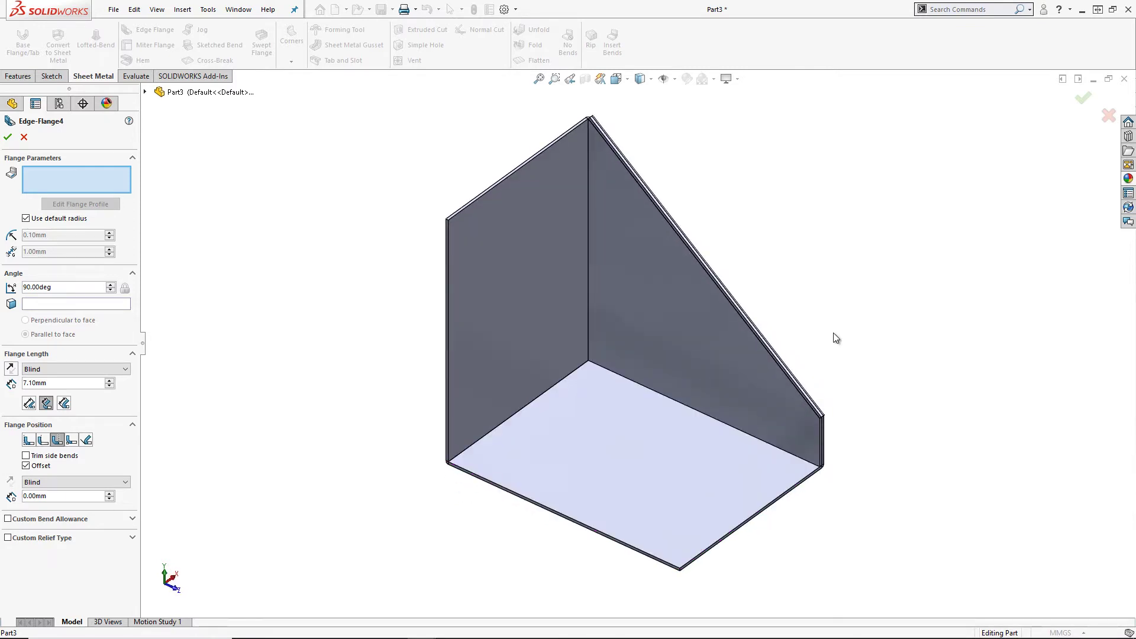
click(788, 373)
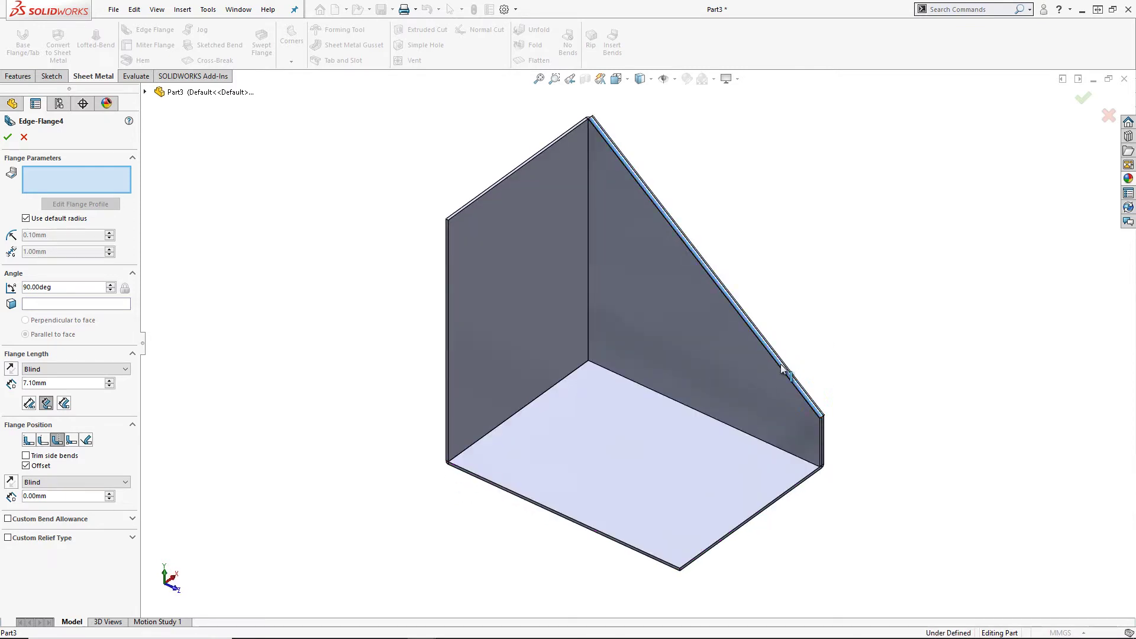
click(710, 472)
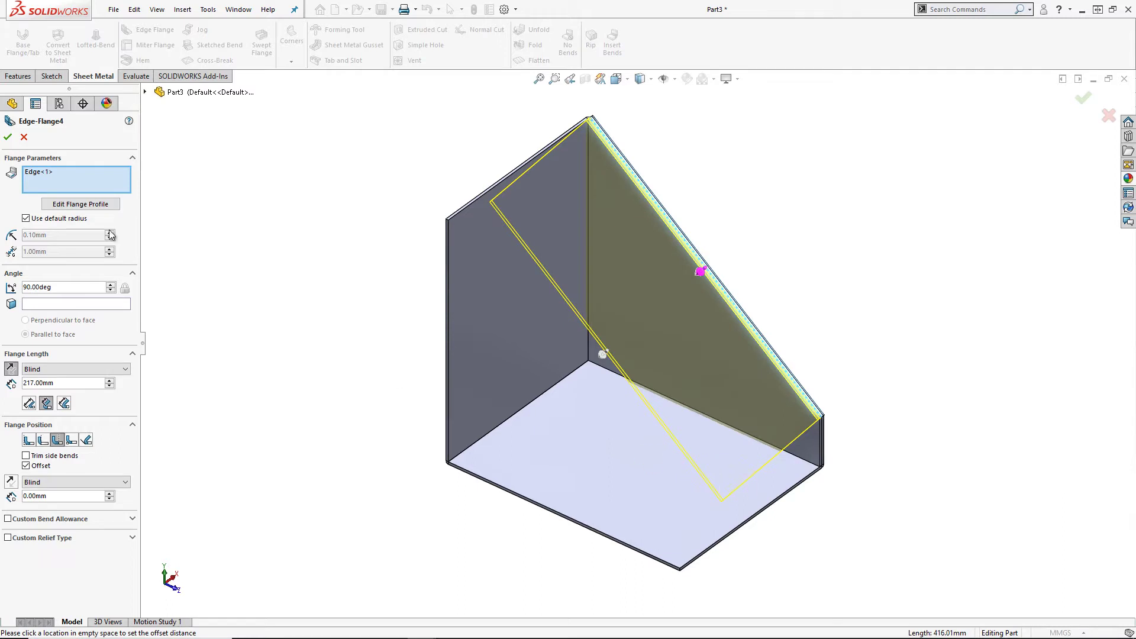
Edit the flange profile and delete the existing horizontal and vertical relations from its lines.
click(99, 204)
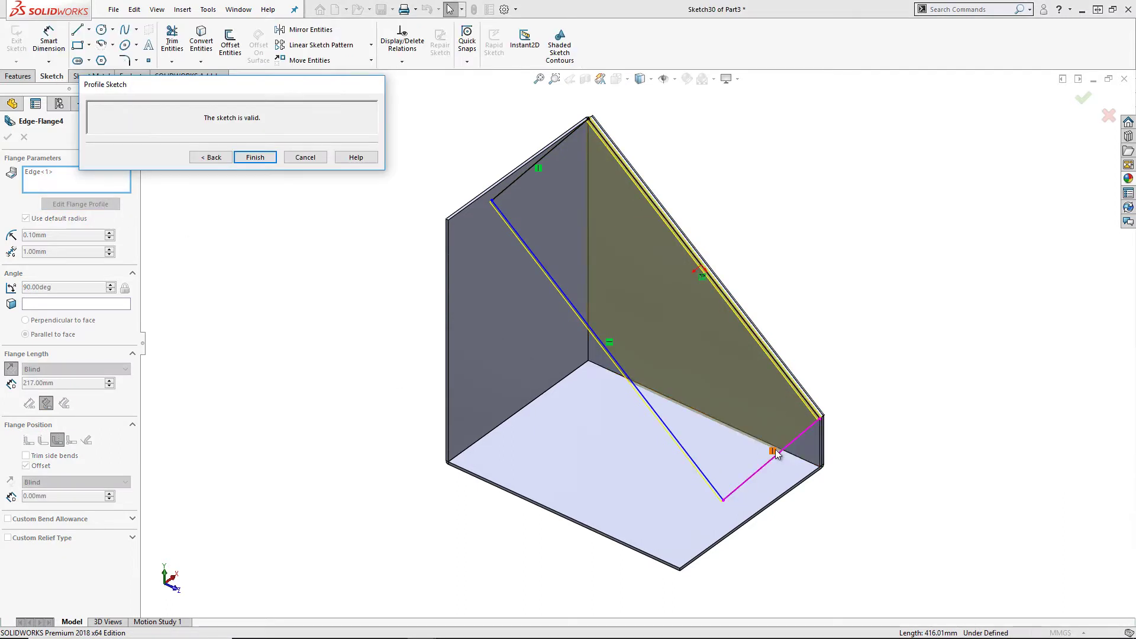
click(616, 349)
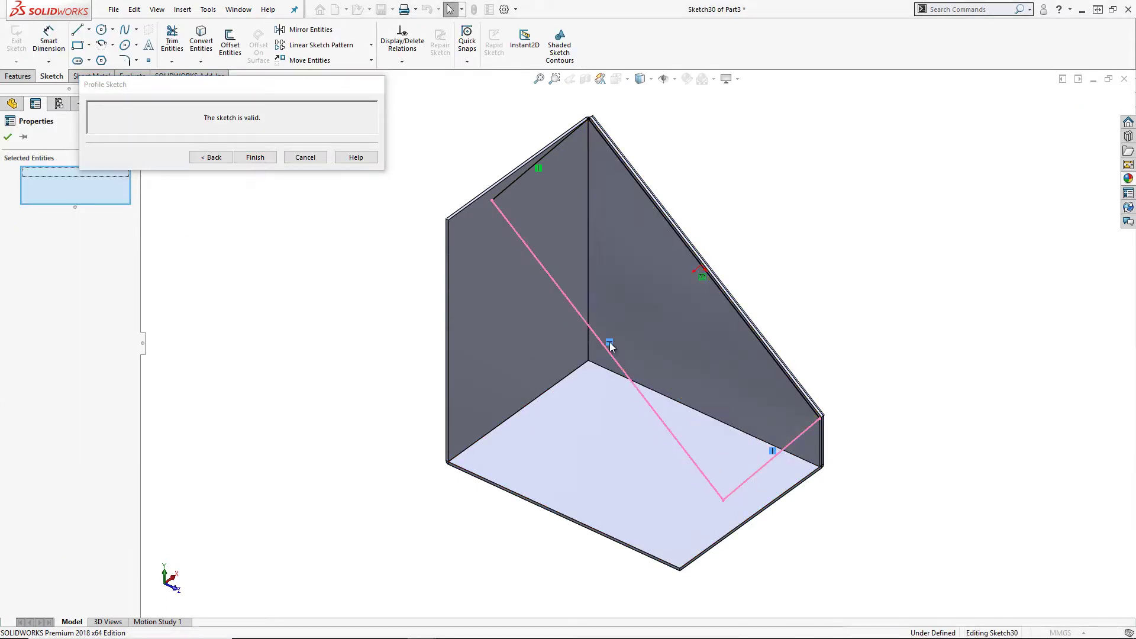
right_click(540, 169)
click(577, 309)
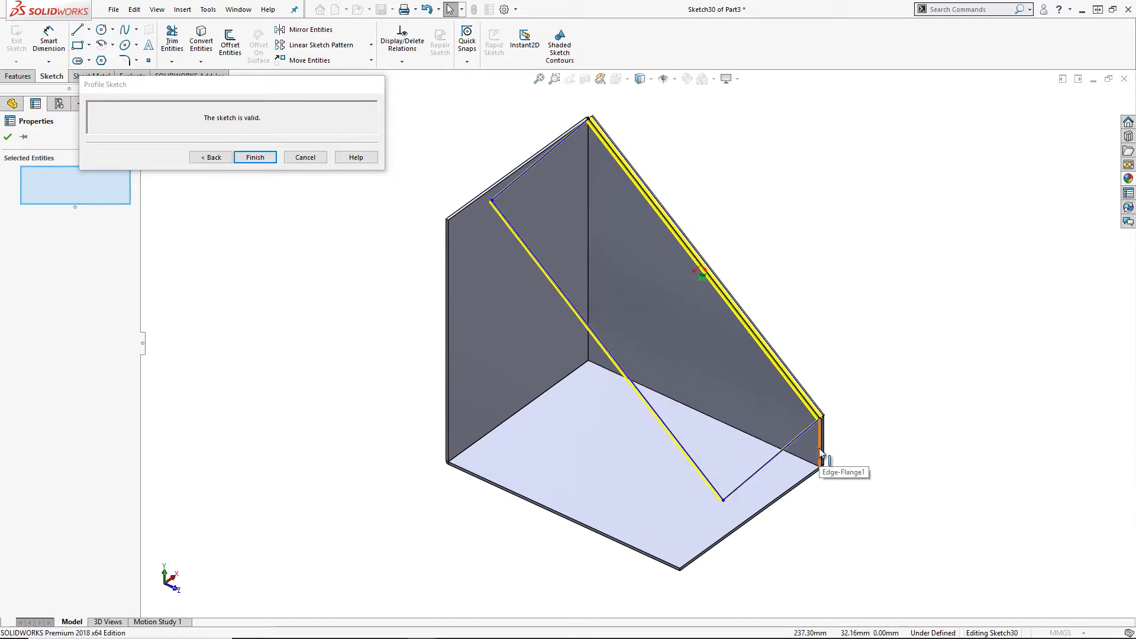
Make the profile's front line collinear with the wall's short front edge and its long free line collinear with the wall's base edge.
click(797, 435)
click(865, 375)
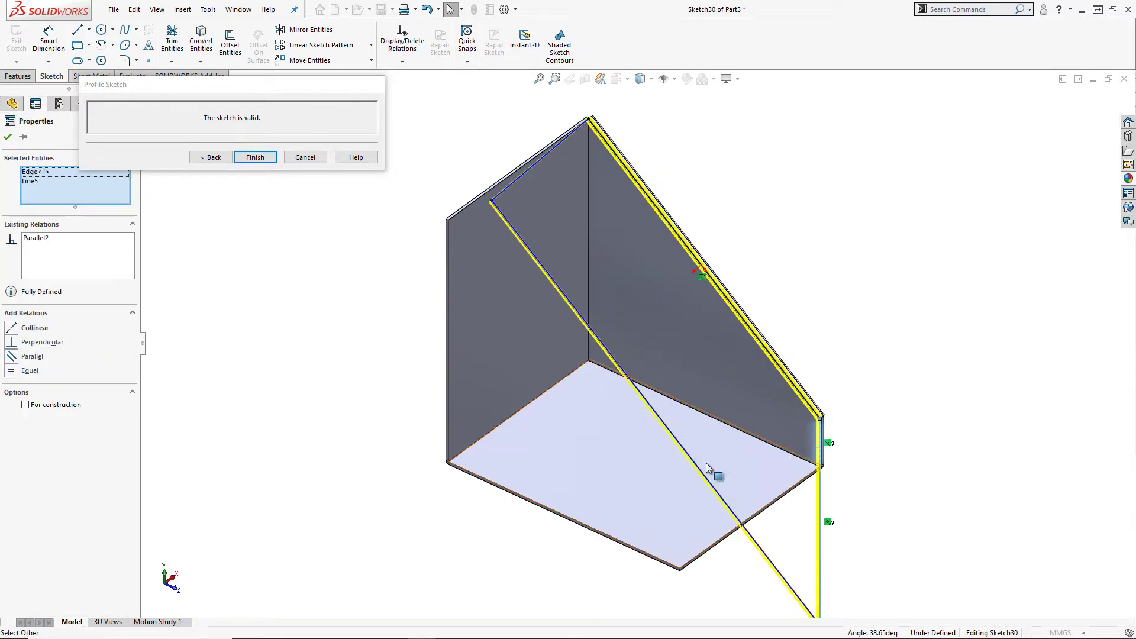
ctrl+click(729, 425)
click(774, 371)
Make the profile's rear line collinear with the vertical edge where the side and back walls meet, and finish the edge flange.
click(479, 165)
click(511, 184)
ctrl+click(588, 228)
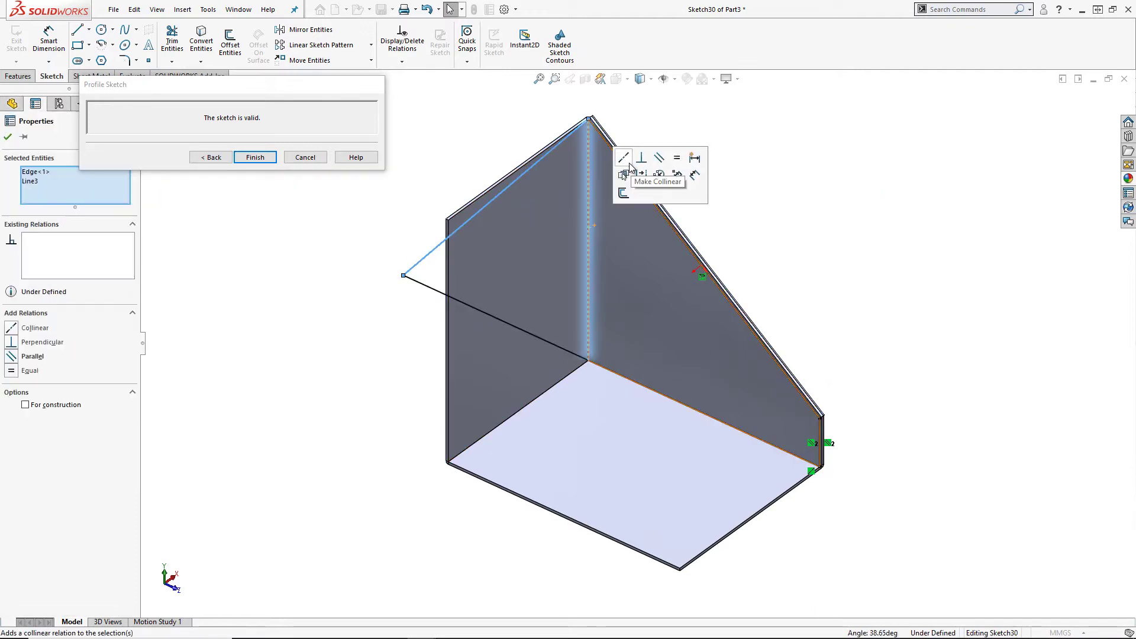
click(659, 158)
click(774, 260)
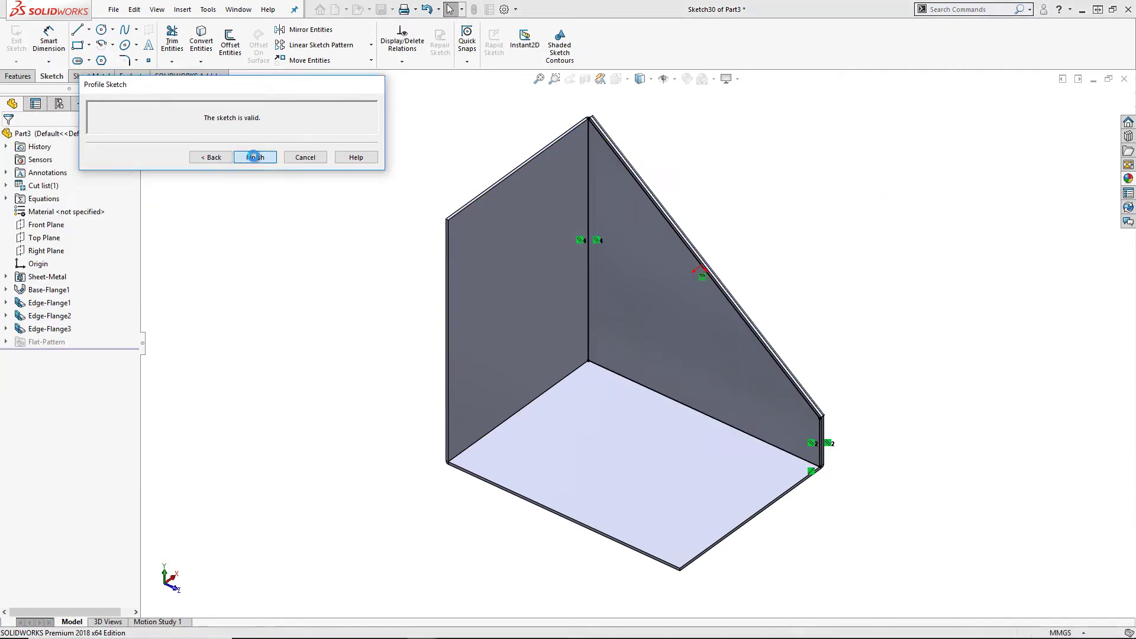
click(255, 157)
click(850, 523)
middle_drag(759, 483, 743, 485)
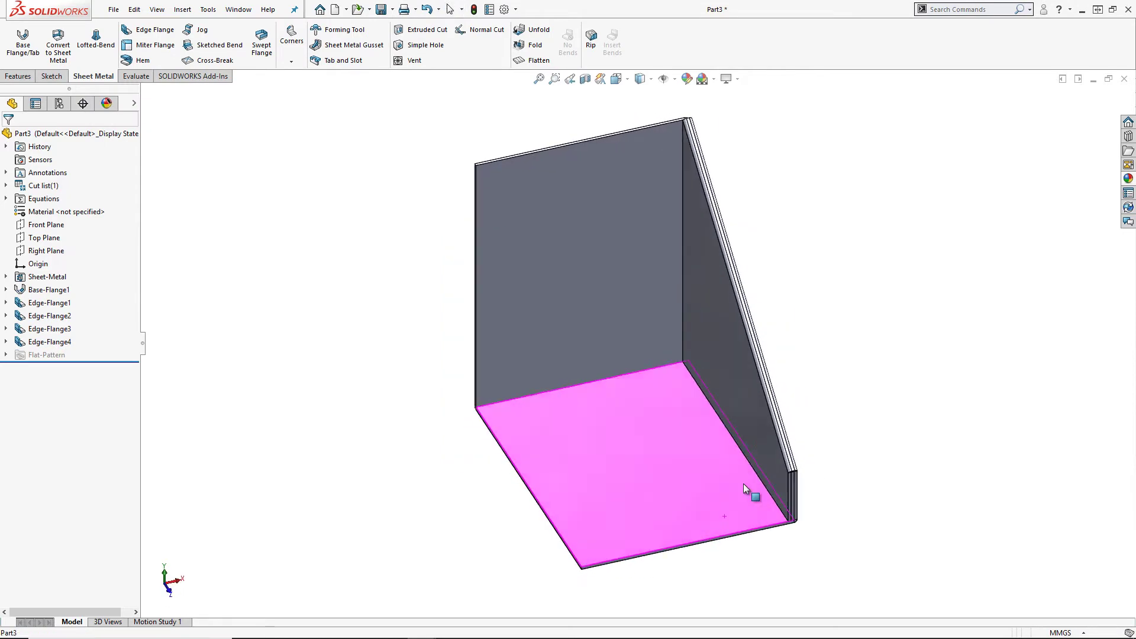
scroll(808, 569, down, 1)
scroll(781, 486, down, 5)
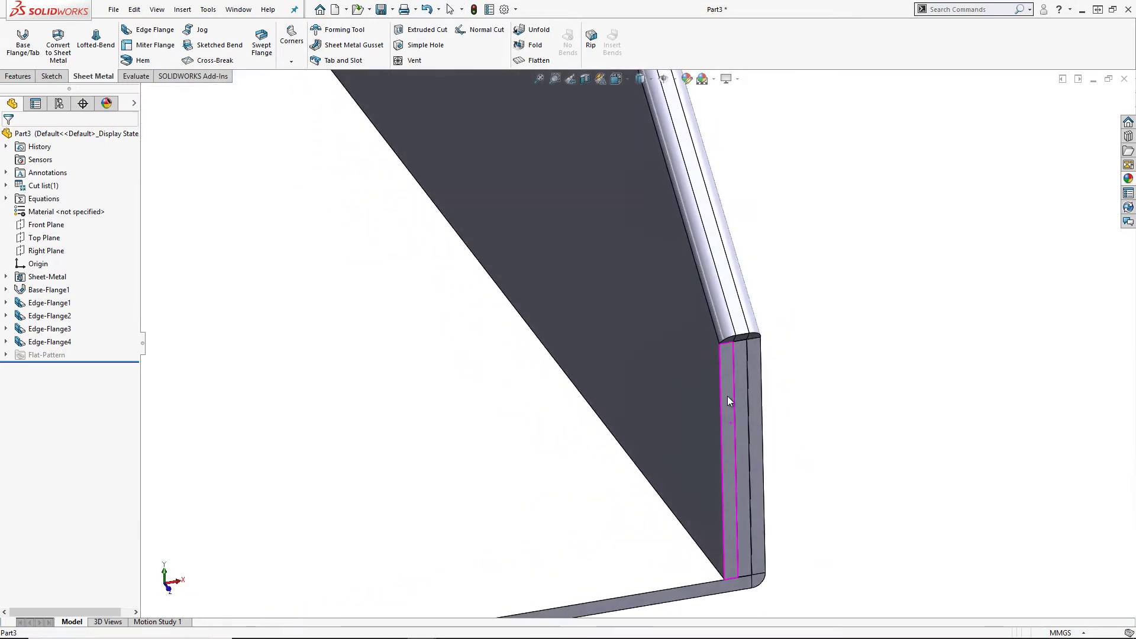
key(ctrl+7)
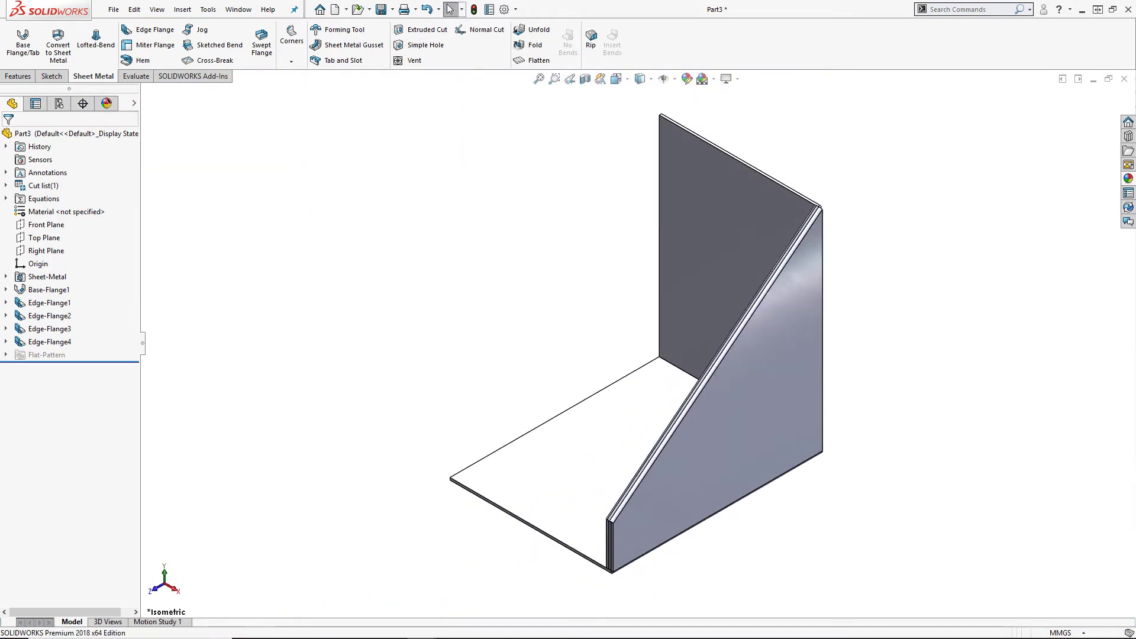
Start an Edge Flange on the inner side wall's short front and tall rear vertical edges, 38.10 mm long, with the Material Inside position.
key(s)
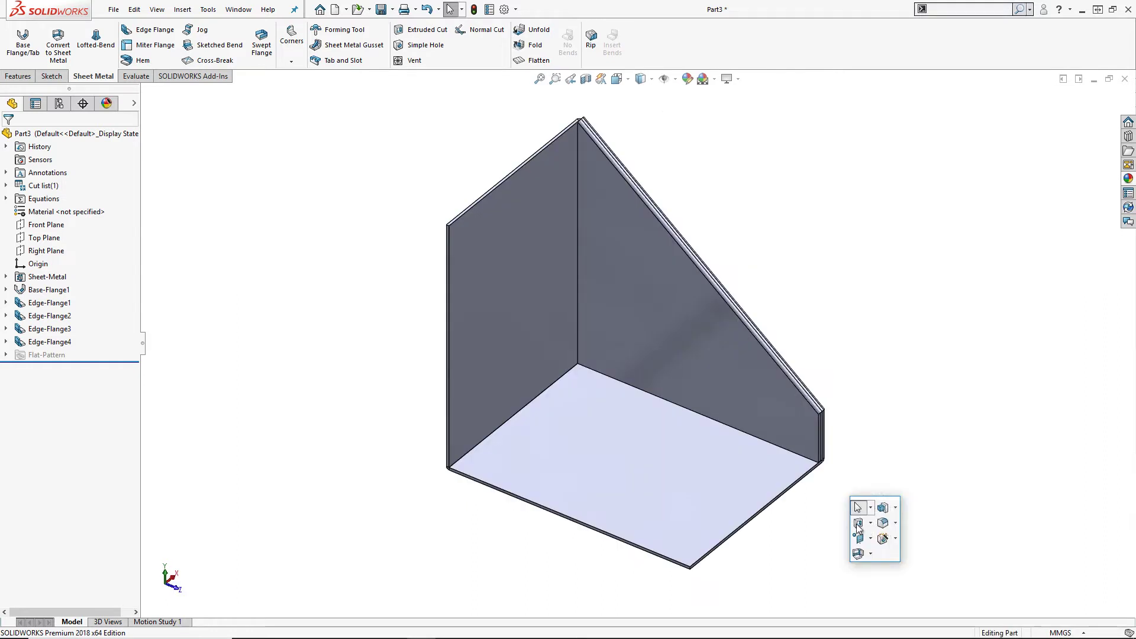
click(859, 554)
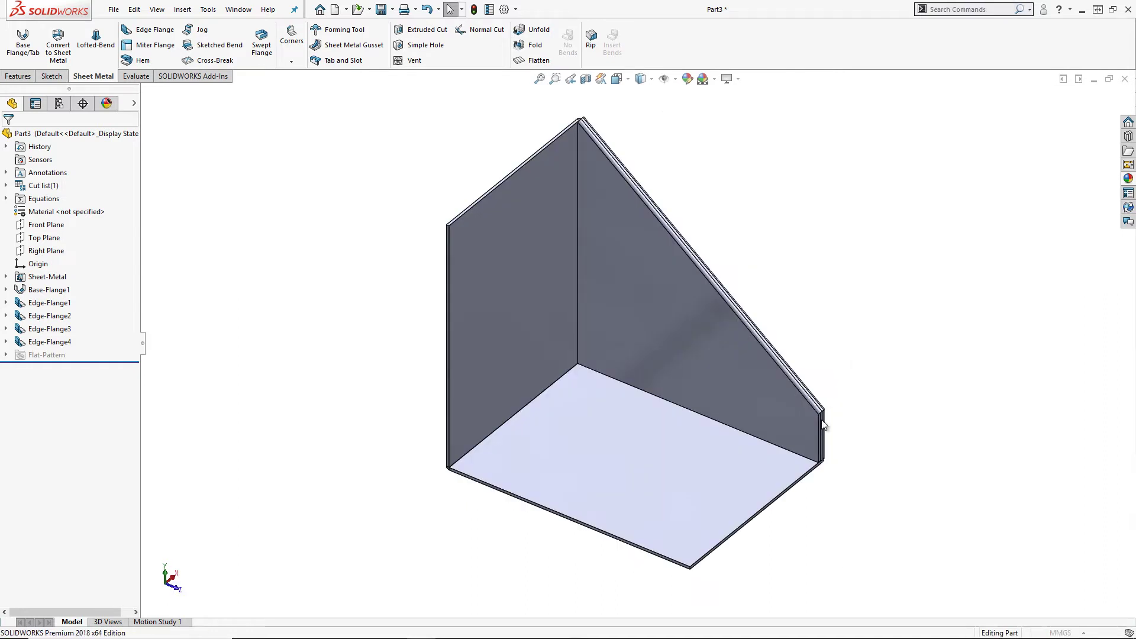
click(894, 363)
click(821, 429)
click(578, 300)
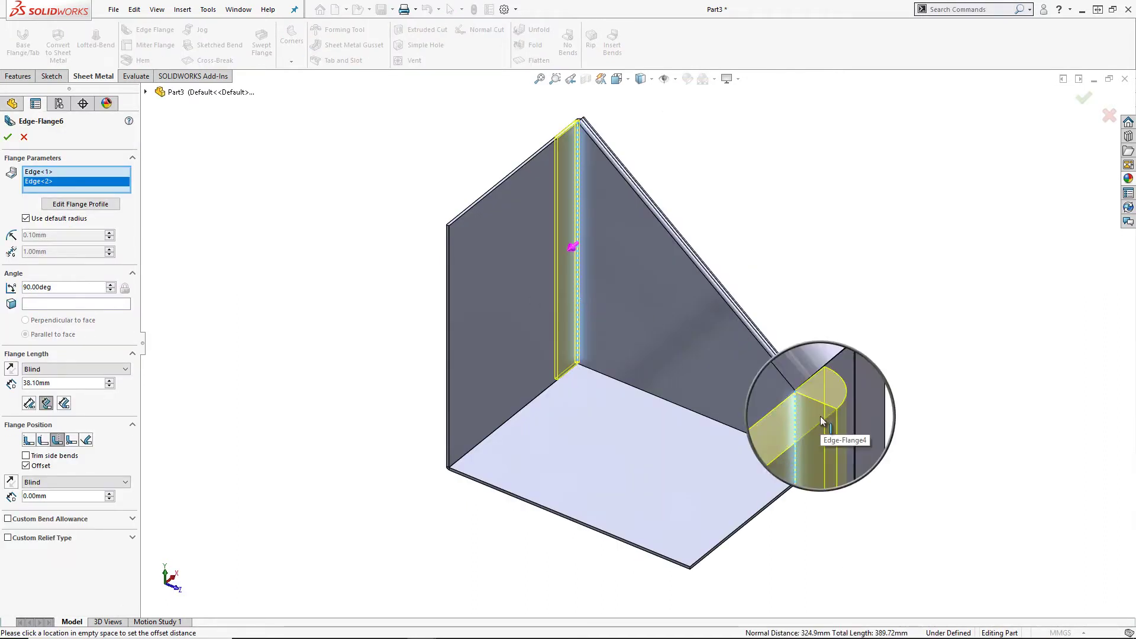
click(30, 438)
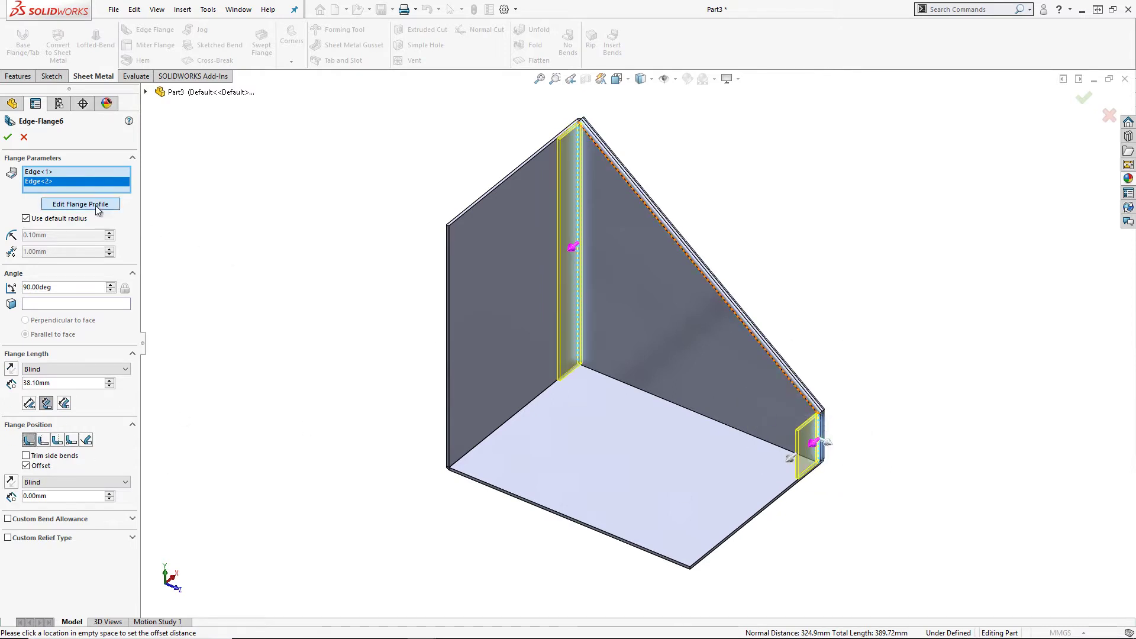
Edit the profile of the tall rear flange and dimension its width to 35 mm.
click(54, 205)
right_click(620, 137)
click(654, 148)
click(569, 129)
click(564, 119)
text(35)
key(Return)
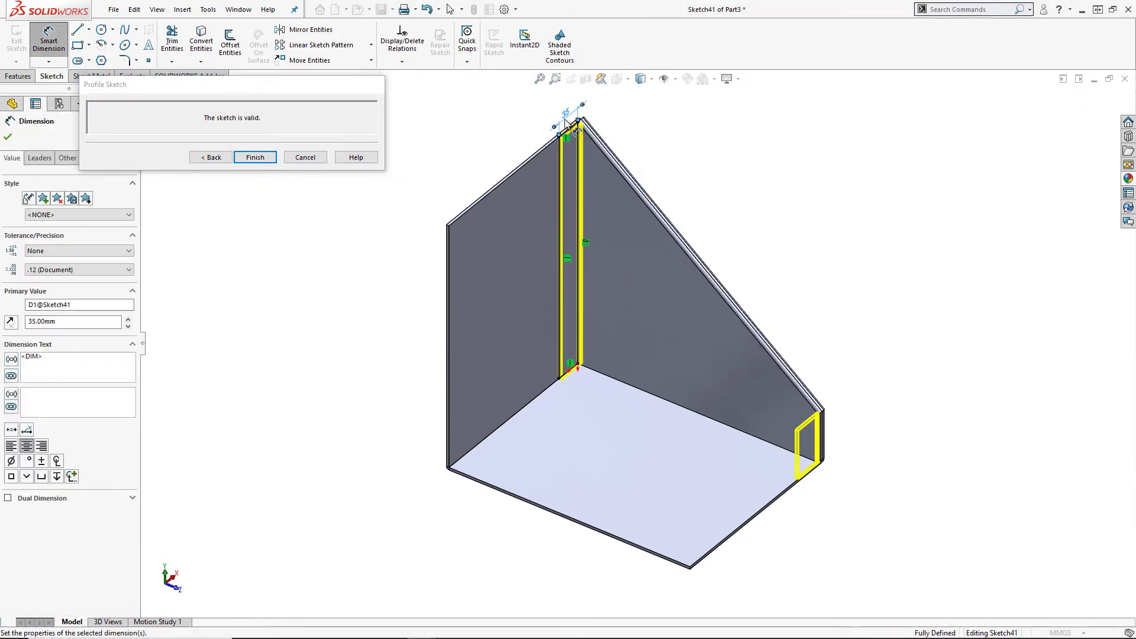
key(Escape)
Lower the rear profile's top line and dimension it 20 mm below the back wall's top edge.
drag(569, 131, 571, 154)
key(s)
click(608, 166)
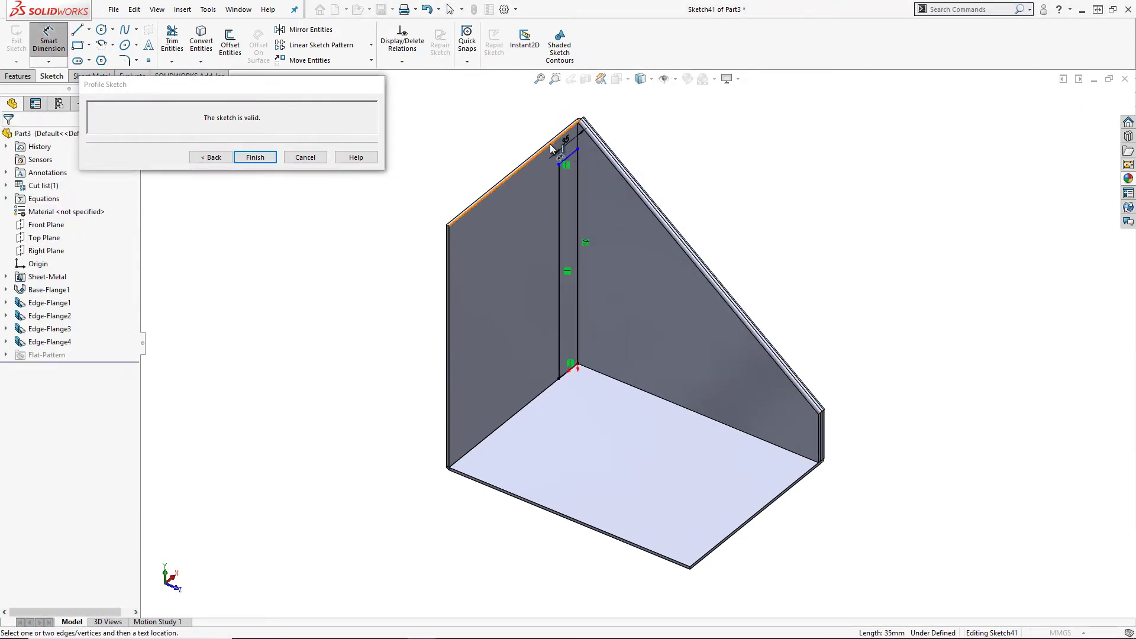
click(551, 143)
click(569, 155)
click(616, 129)
text(20.00mm)
key(Return)
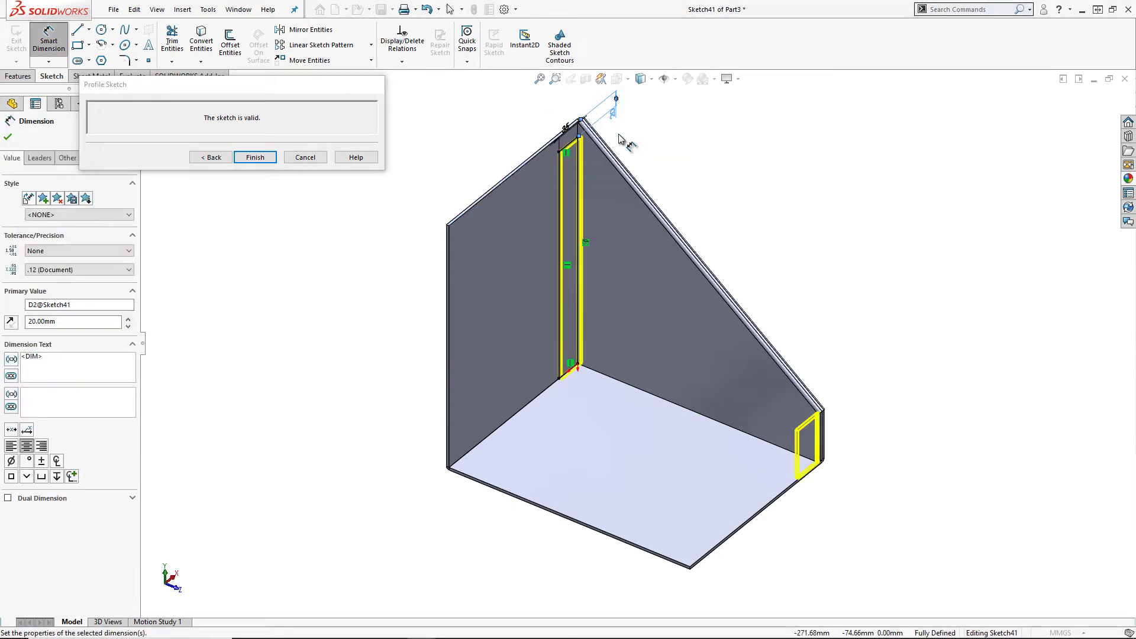
click(637, 146)
Return to the flange settings, edit the profile of the short front flange, and dimension its width to 40 mm.
click(204, 158)
click(46, 182)
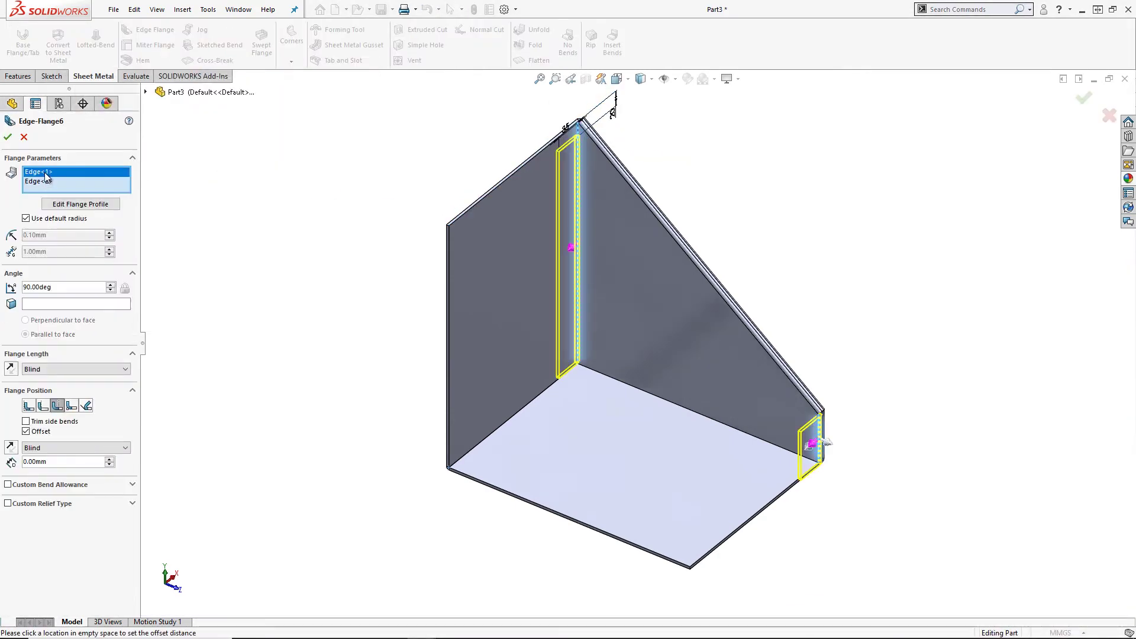
click(80, 203)
key(s)
click(862, 501)
click(808, 423)
click(830, 378)
text(40)
key(Return)
key(Escape)
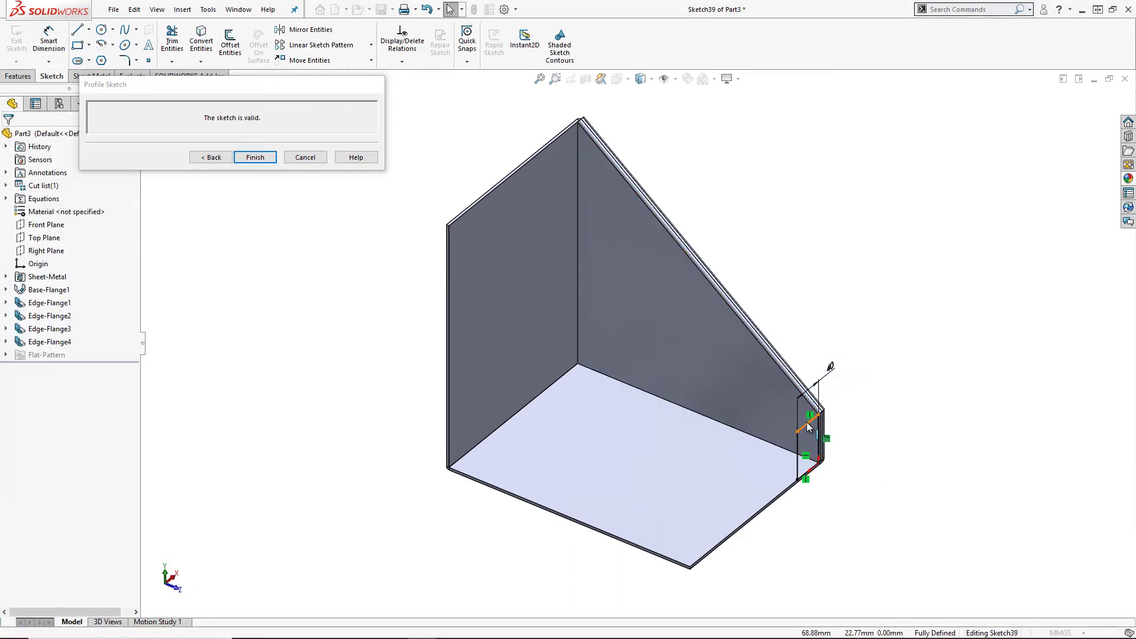
Lower the front profile's top line, dimension it 20 mm below the short edge's upper end, and finish the flanges.
drag(807, 421, 807, 434)
key(s)
click(845, 449)
click(821, 413)
click(811, 432)
click(846, 378)
text(20)
key(Return)
click(255, 157)
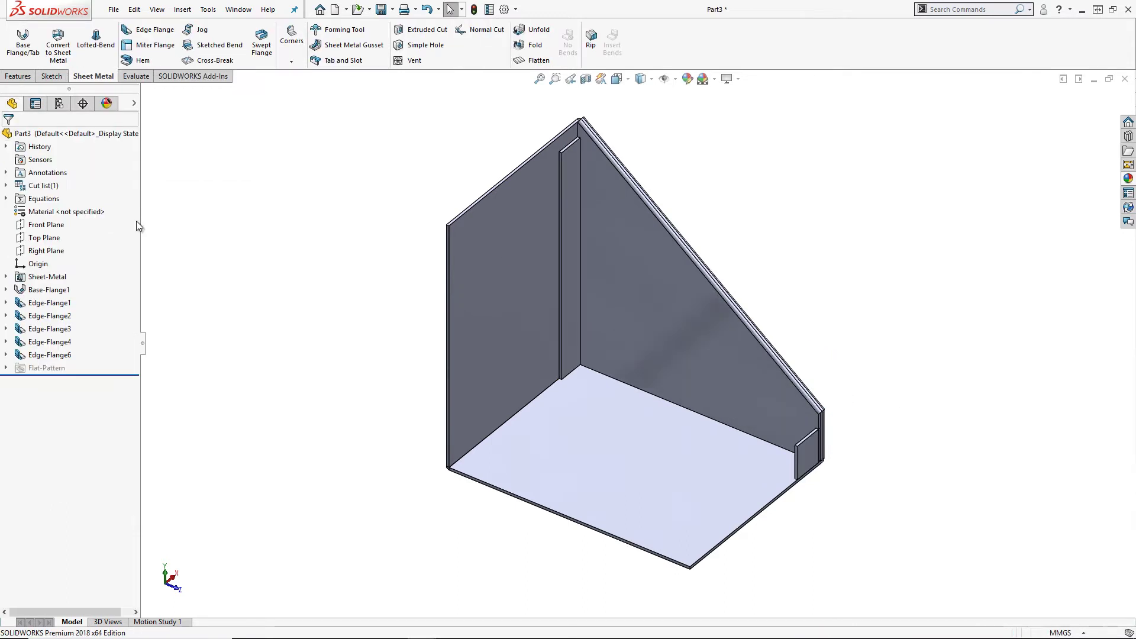
Start an edge flange rising from the base's front edge, opposite the back wall.
key(ctrl+7)
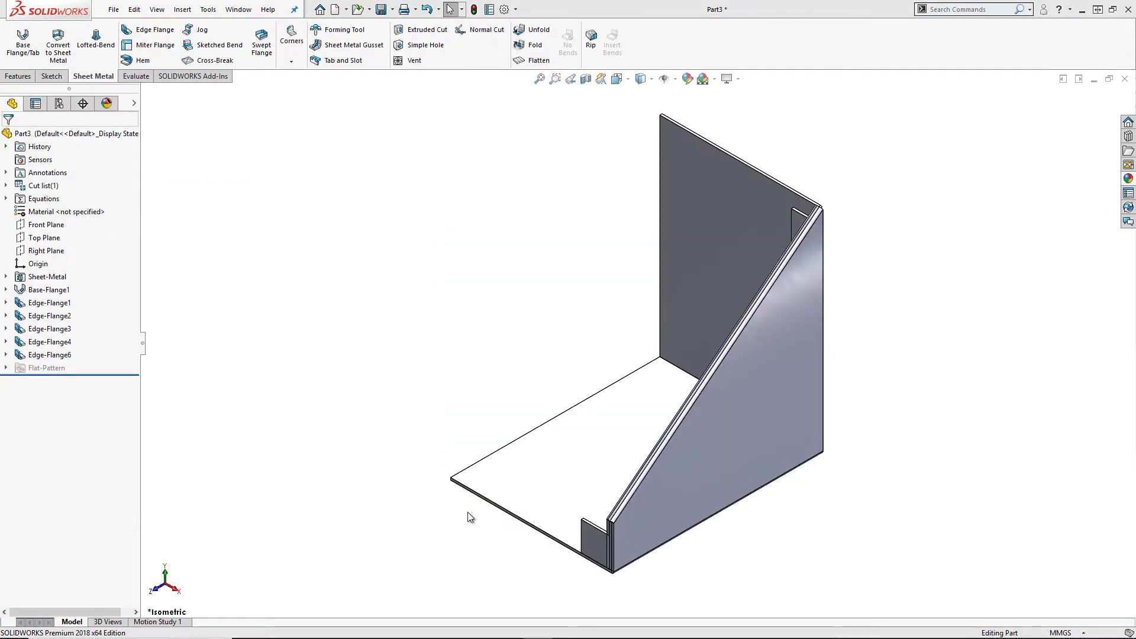
key(s)
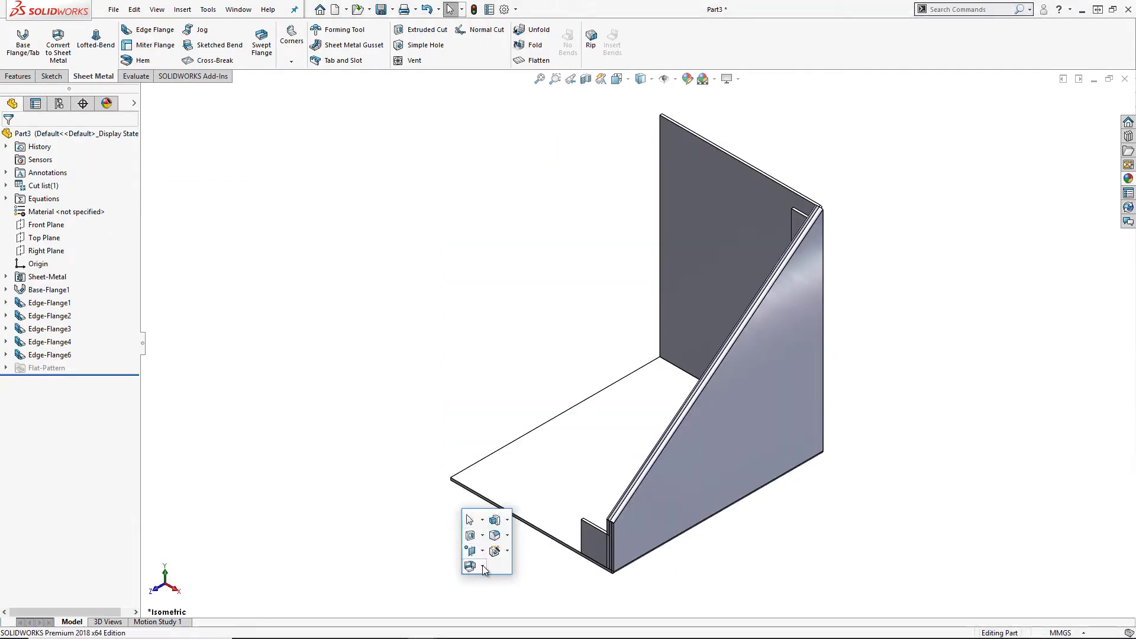
click(472, 566)
click(491, 376)
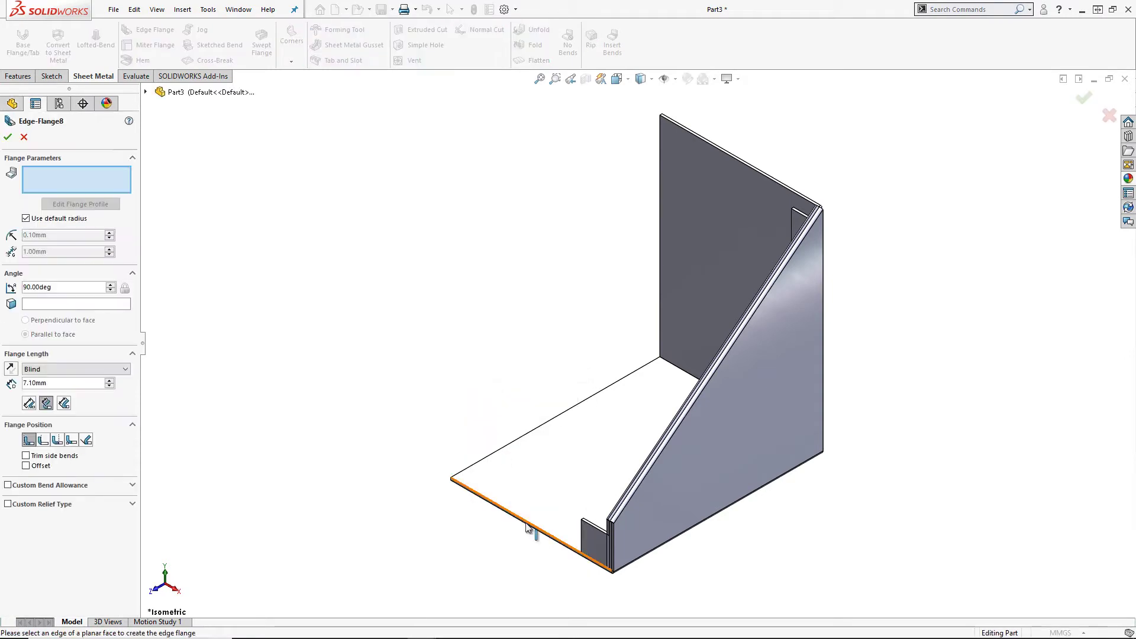
click(528, 526)
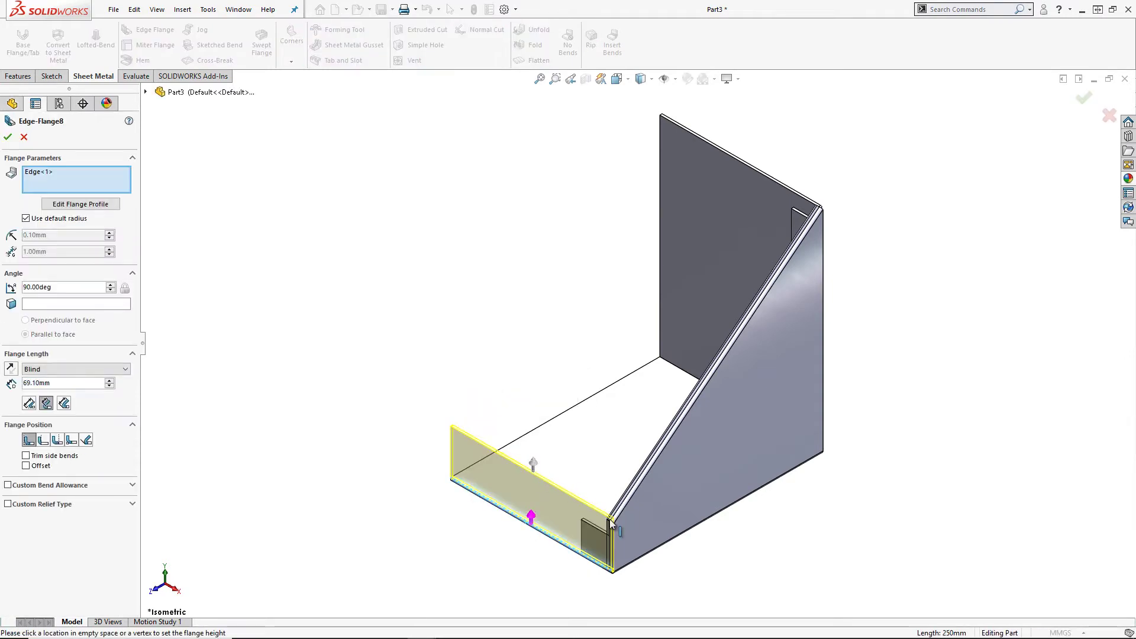
Set the front flange's length Up To Vertex at the sloped side wall's lower end and its position to Bend Outside.
scroll(616, 454, down, 8)
scroll(617, 449, down, 1)
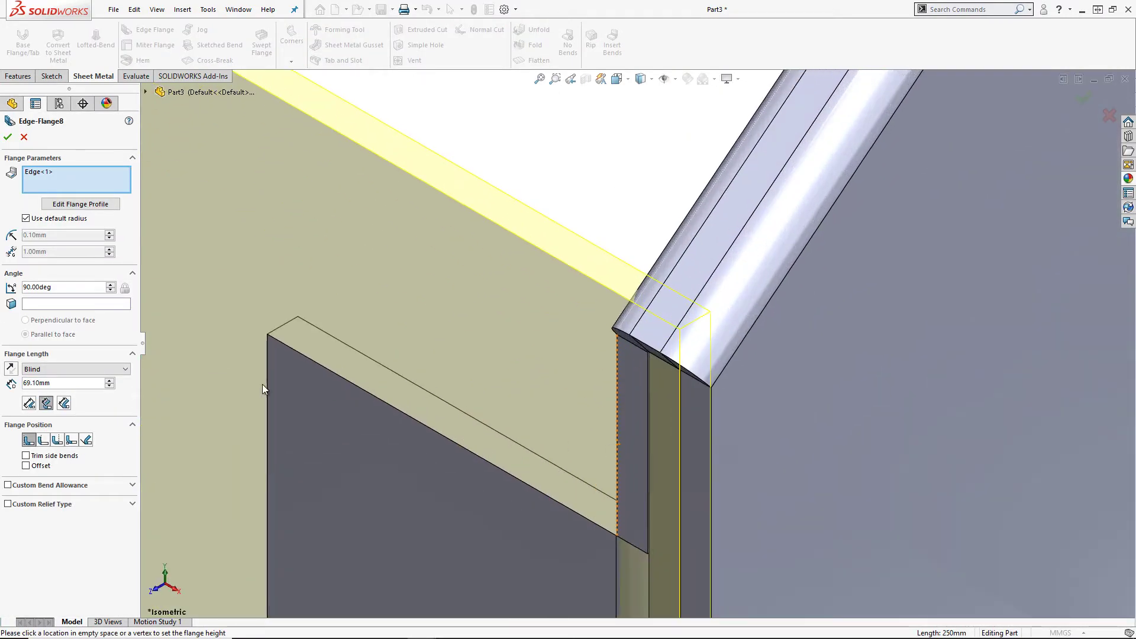
click(93, 371)
click(81, 385)
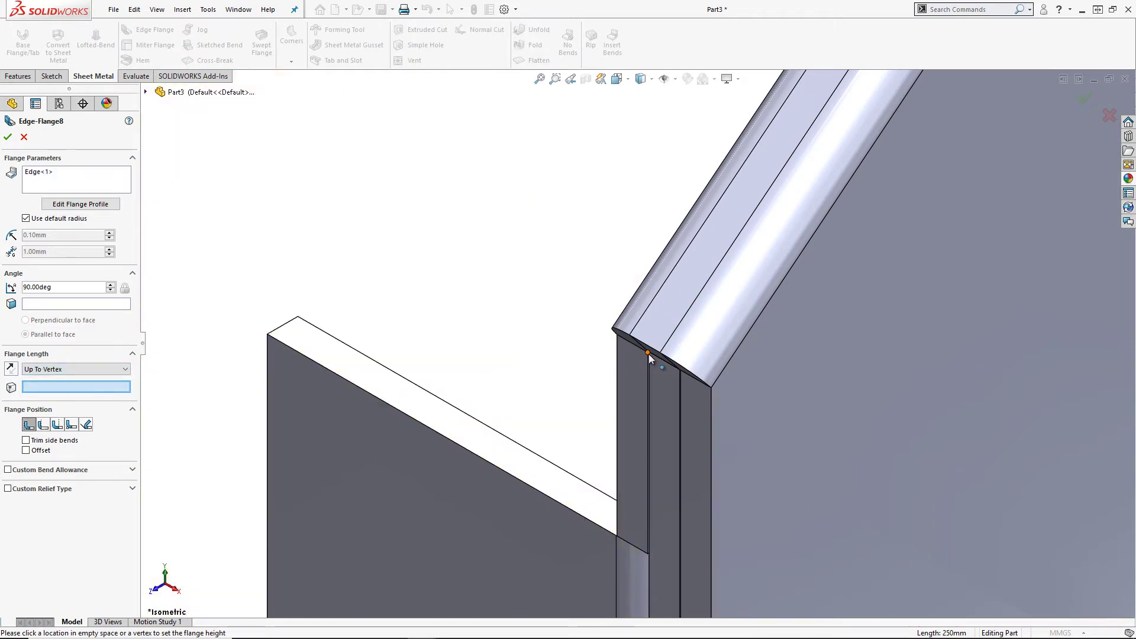
click(648, 354)
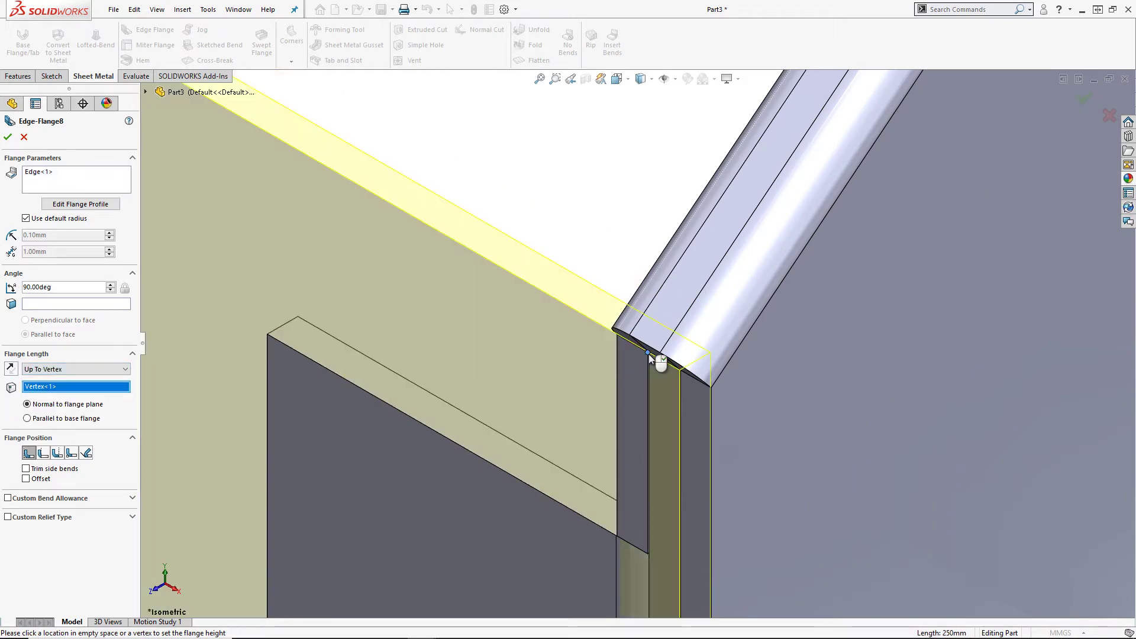
click(57, 453)
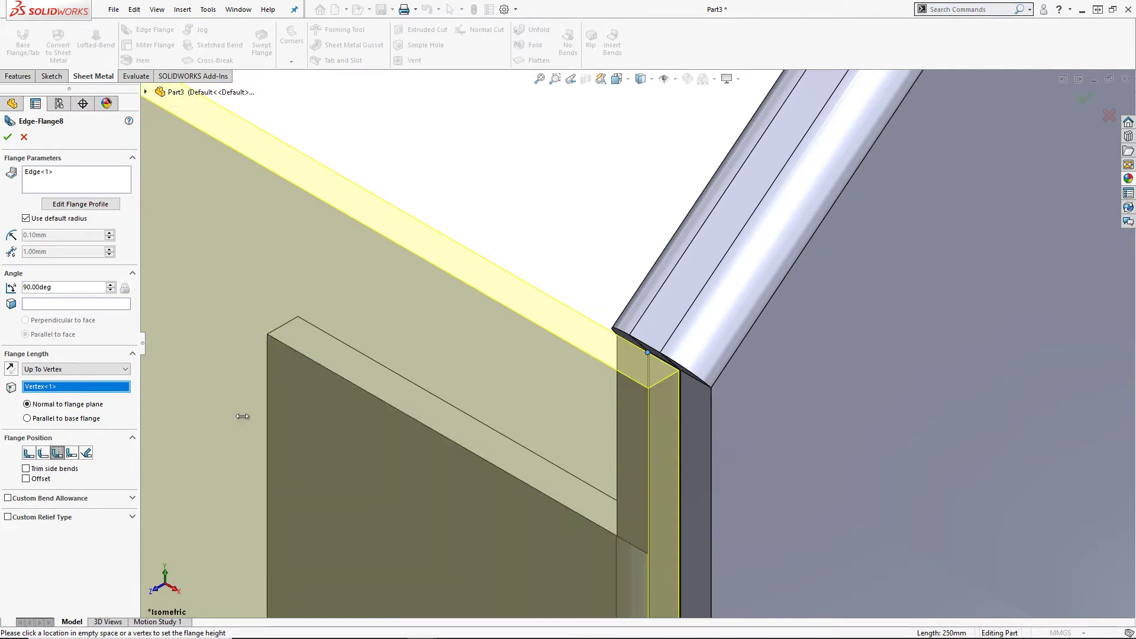
Edit the front flange's profile, make its end line collinear with the side wall's outer vertical edge, and finish the flange.
scroll(355, 455, up, 3)
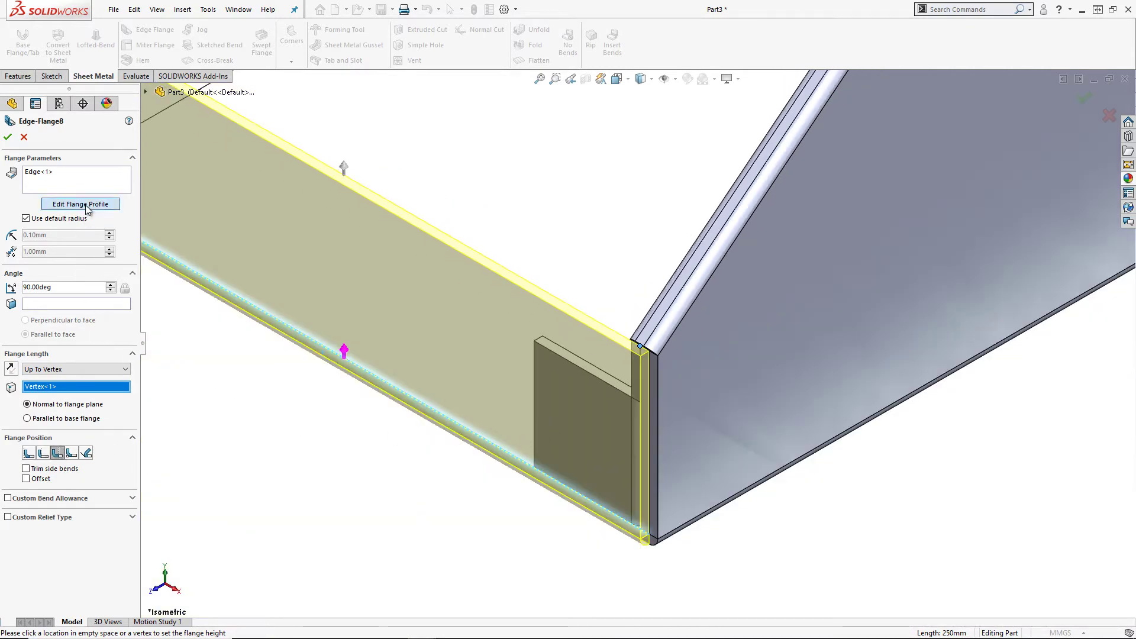
click(87, 205)
click(672, 470)
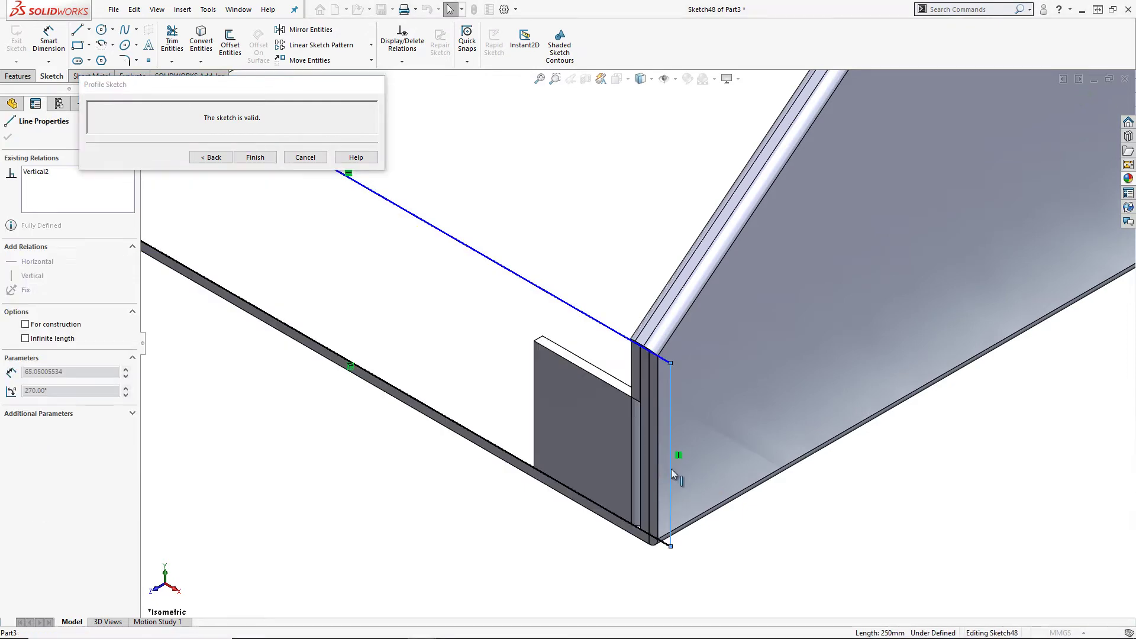
ctrl+click(660, 473)
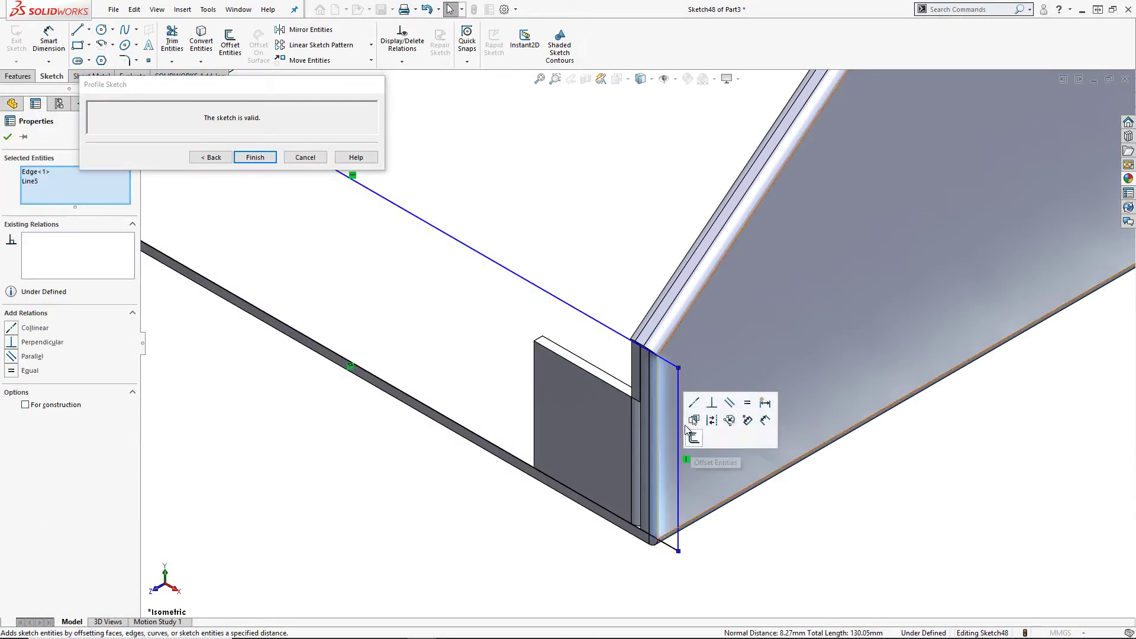
click(694, 403)
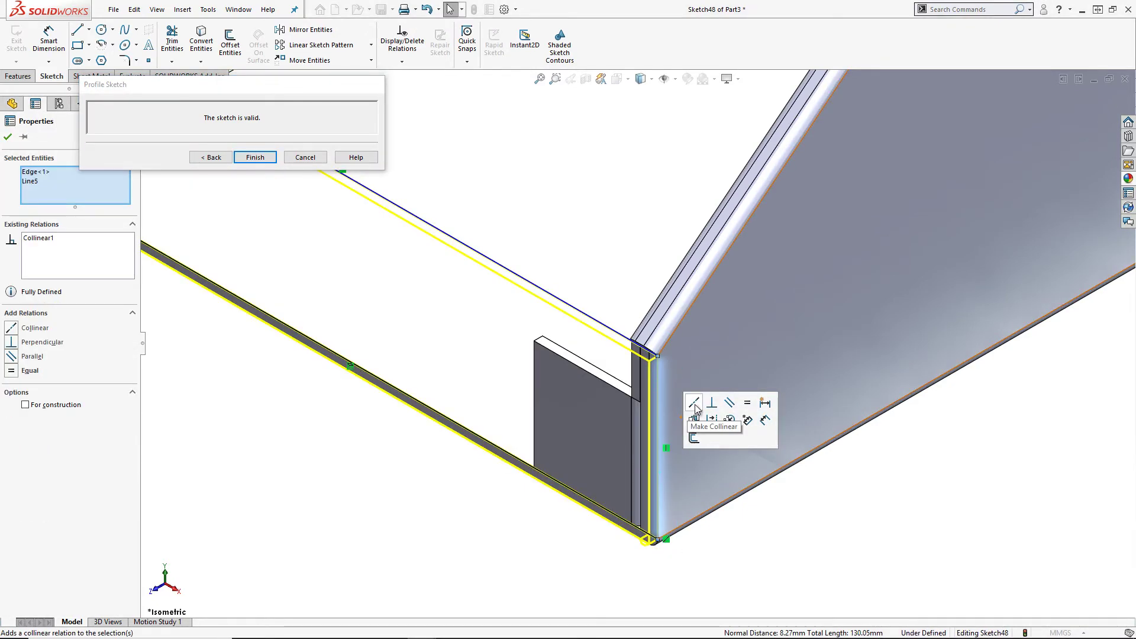
click(248, 157)
click(472, 205)
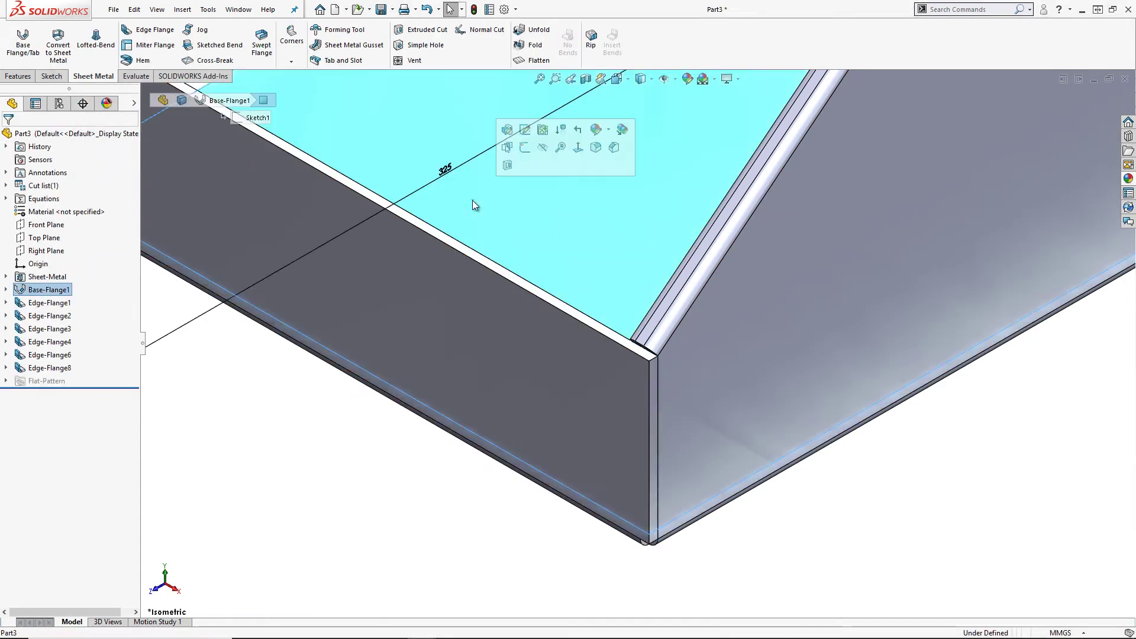
click(368, 495)
key(f)
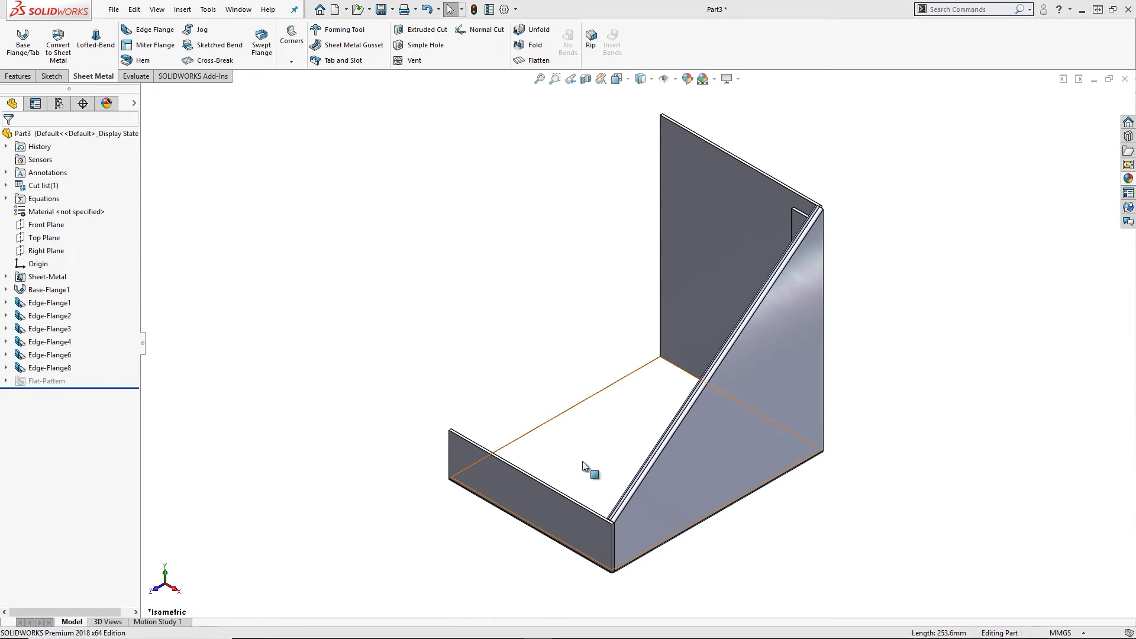
Add an edge flange along the front wall's top edge, with length Up To Vertex at the short inner flange's upper corner and position Bend Outside.
click(582, 467)
middle_drag(583, 464, 838, 475)
click(838, 475)
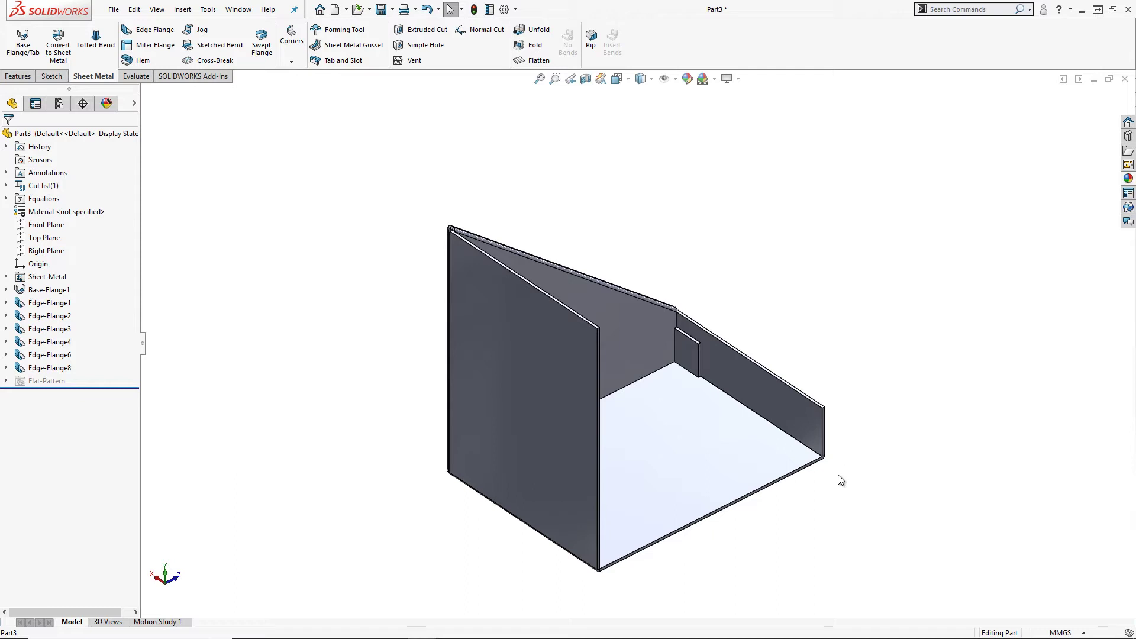
key(s)
click(854, 393)
click(855, 229)
click(769, 374)
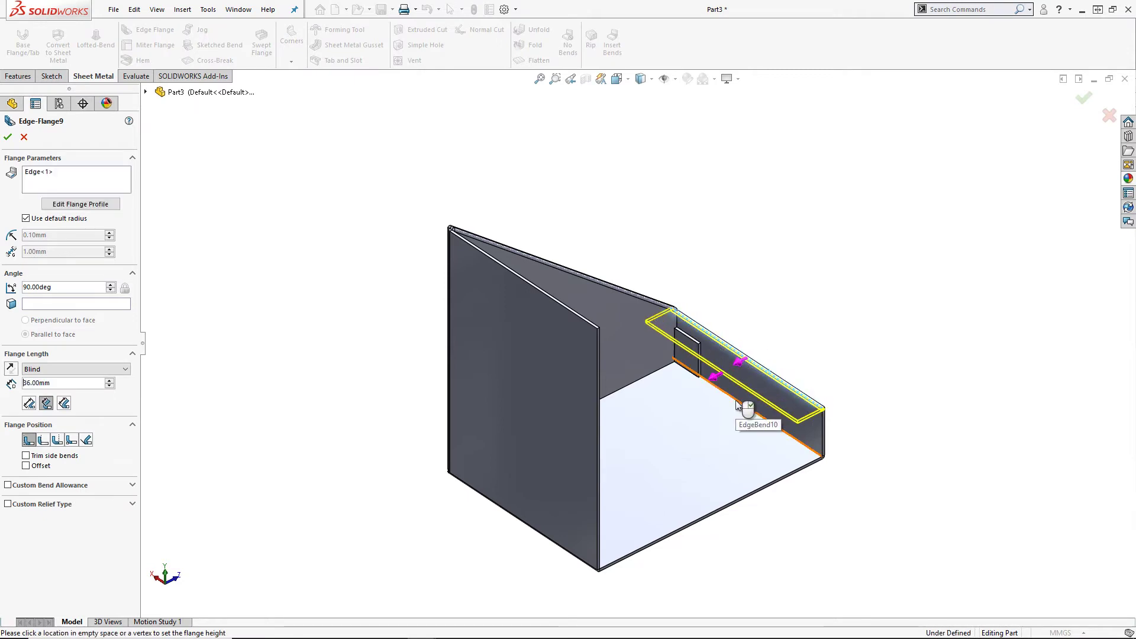
click(693, 346)
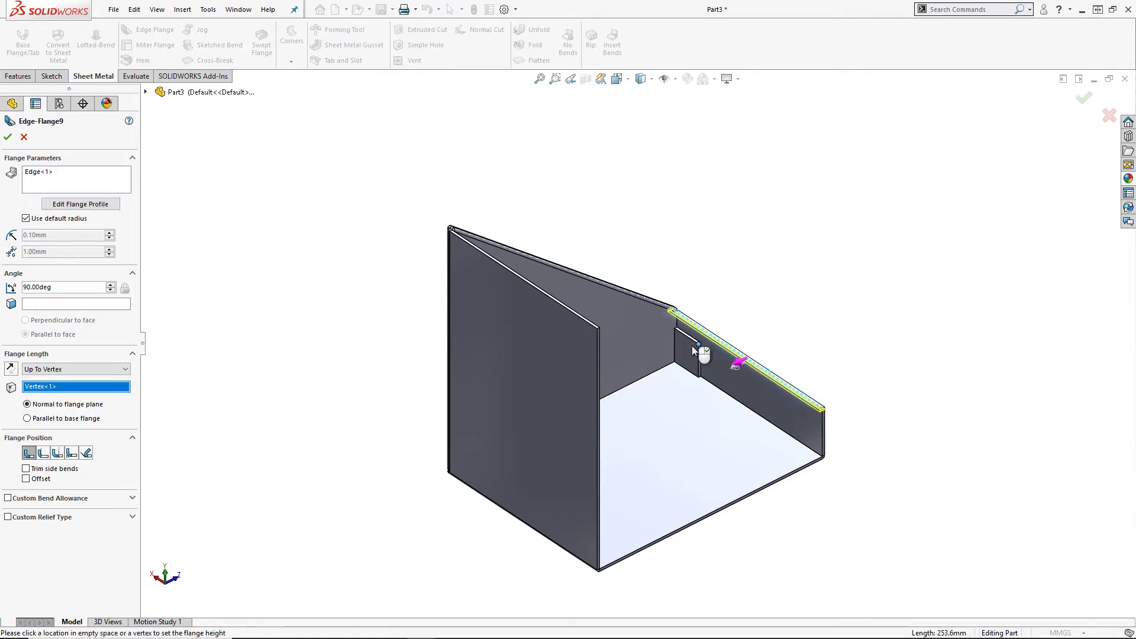
click(58, 454)
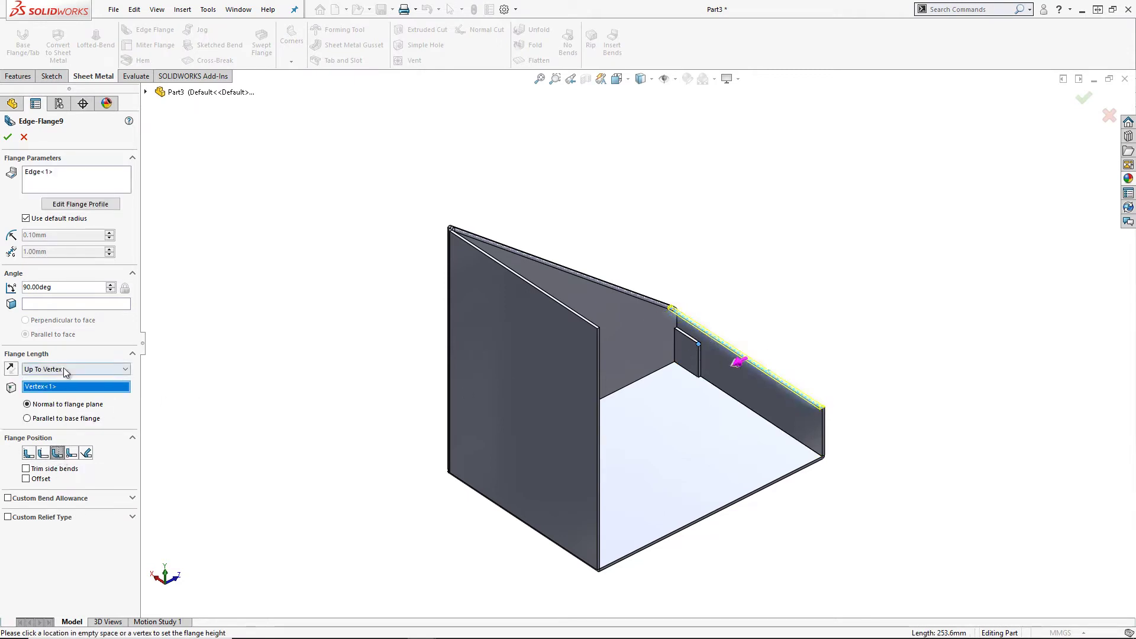
Edit the front lip's profile, pull it clear of the sloped side wall, and dimension its end line 0.20 mm from the wall's corner.
click(75, 202)
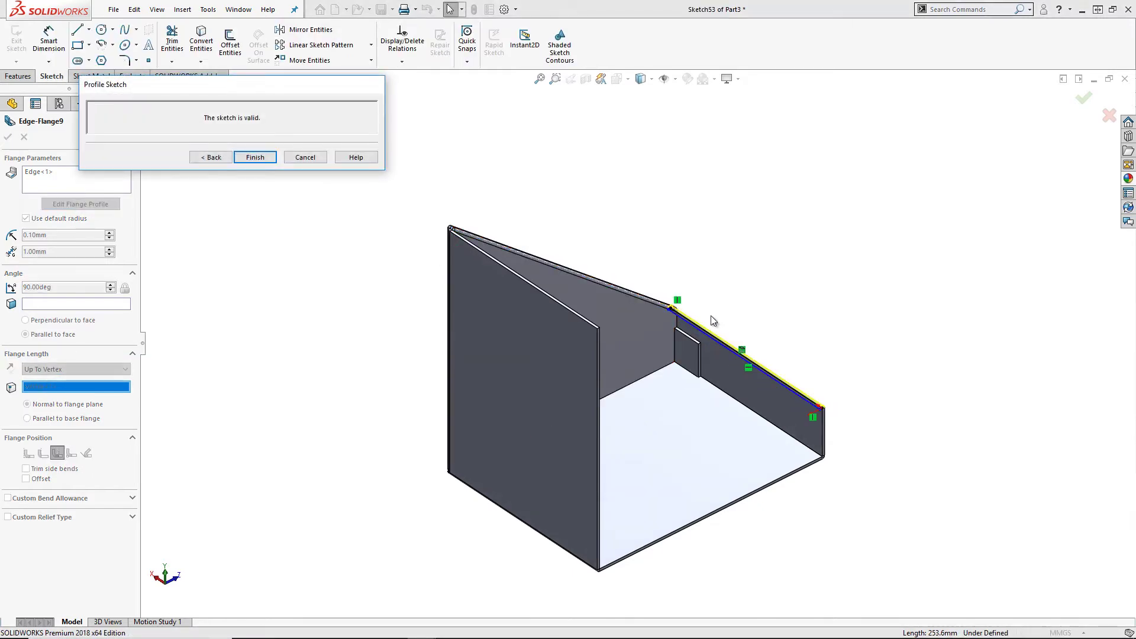
scroll(704, 317, down, 5)
click(485, 329)
drag(502, 330, 643, 393)
click(659, 299)
key(s)
click(671, 310)
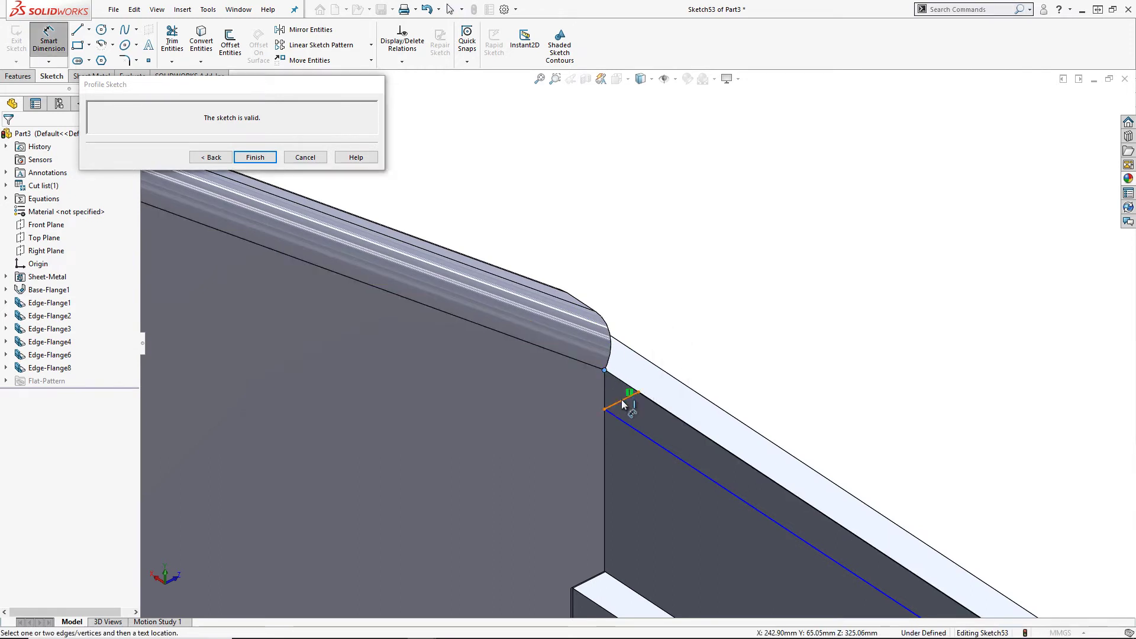
click(623, 404)
click(672, 342)
key(Return)
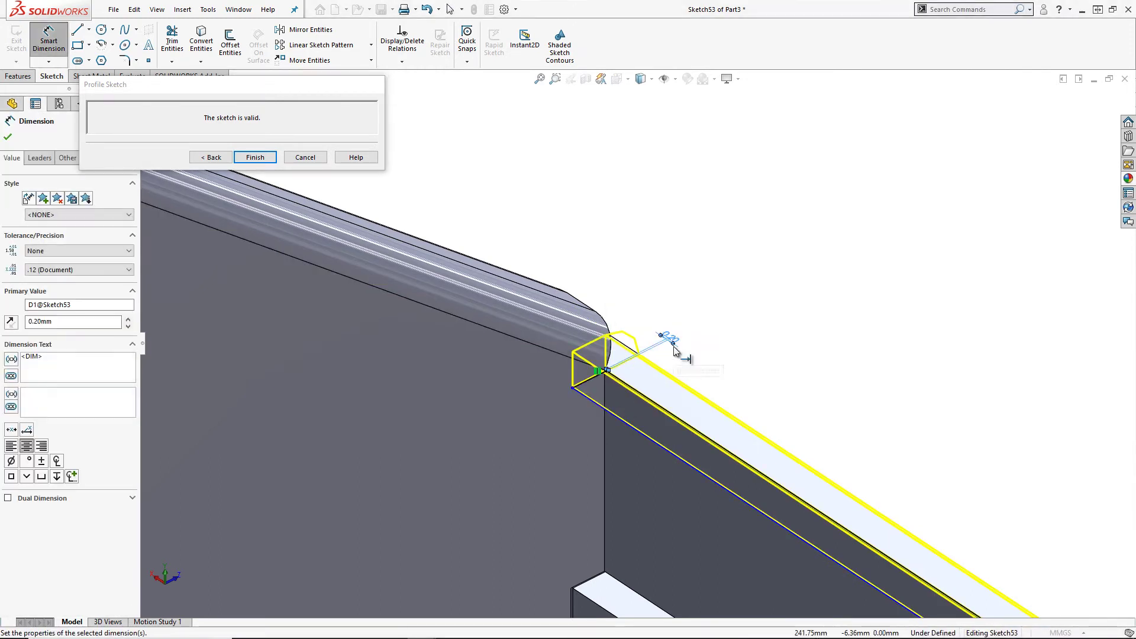
key(Escape)
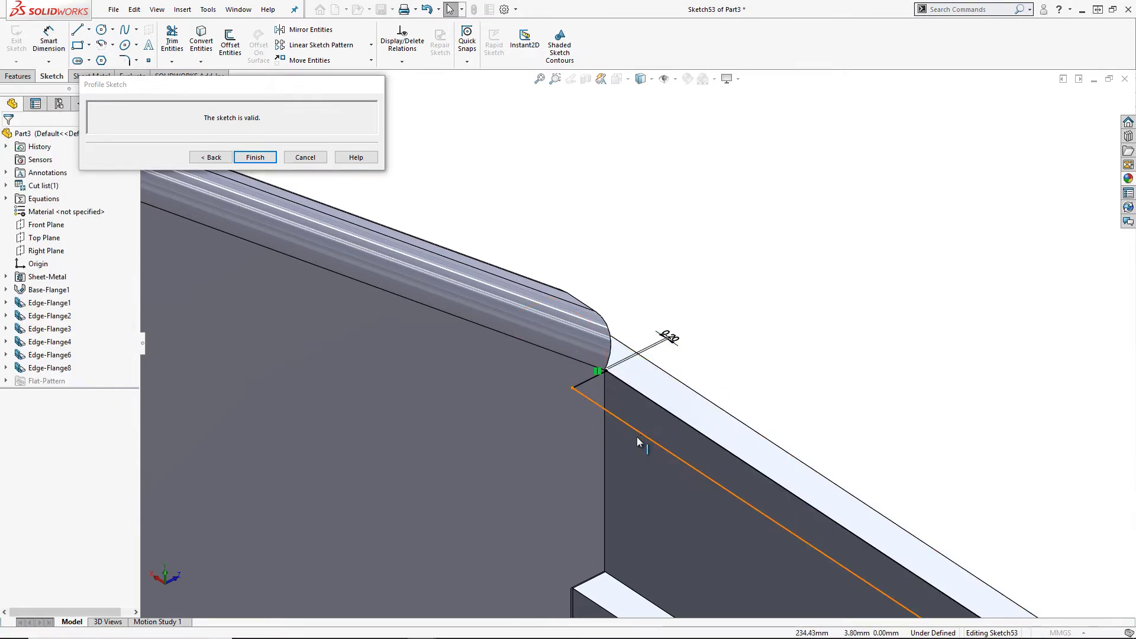
Make the front lip's inner profile line collinear with the short inner flange's top edge and finish the flange.
click(634, 439)
ctrl+click(597, 600)
click(630, 528)
click(795, 265)
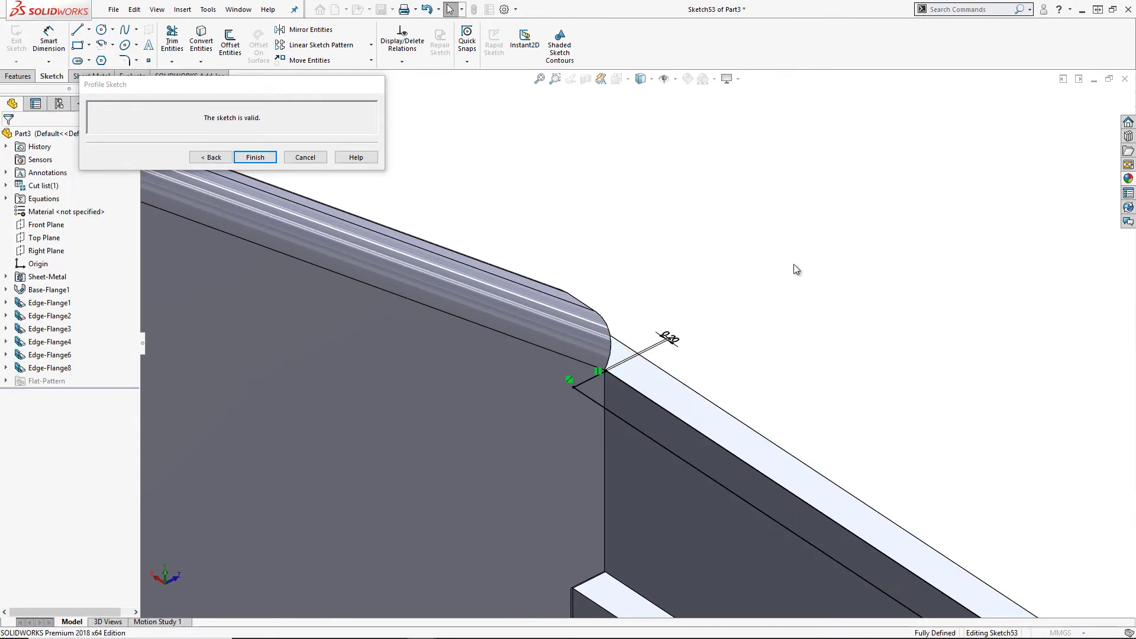
click(254, 157)
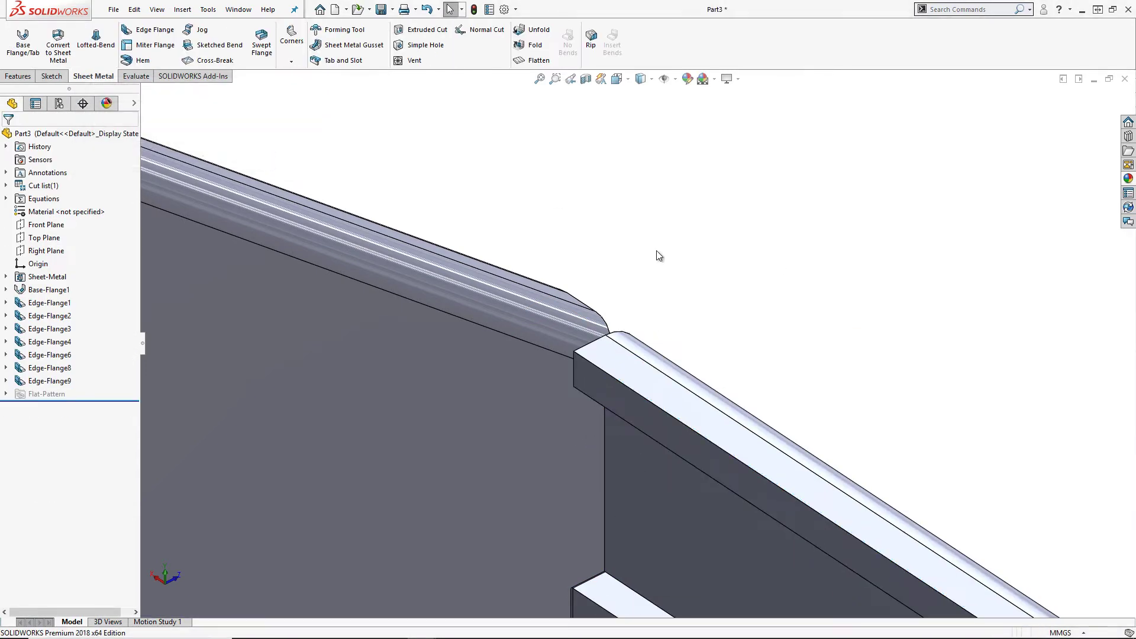
Start an edge flange on the back wall's top edge with its length set Up To Vertex.
key(ctrl+7)
key(g)
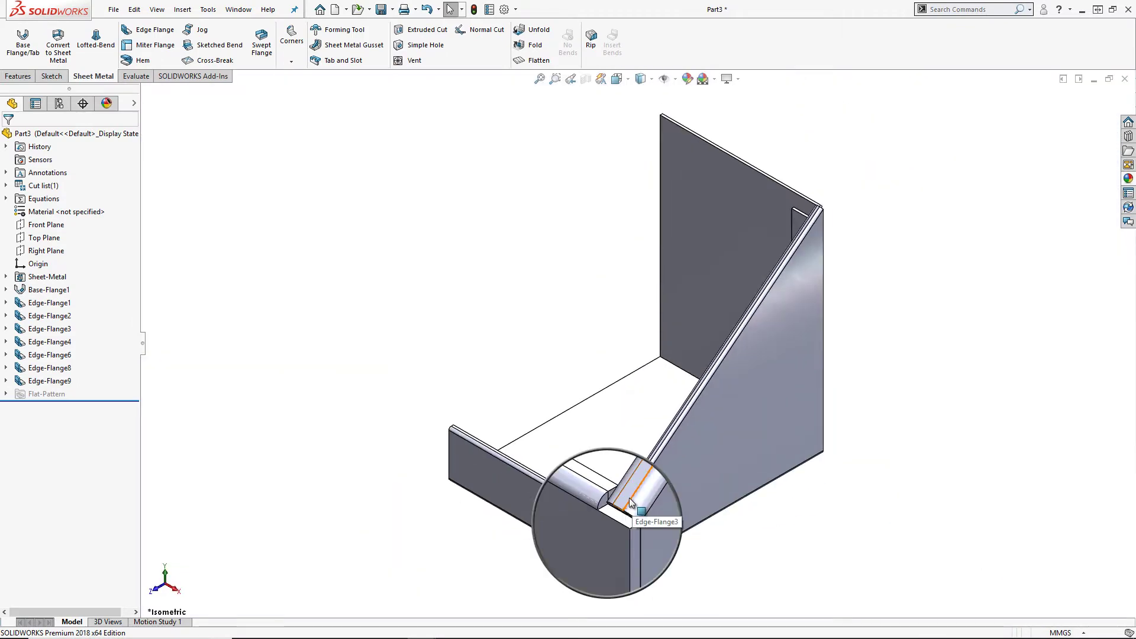
key(g)
middle_click(564, 460)
middle_drag(563, 460, 591, 307)
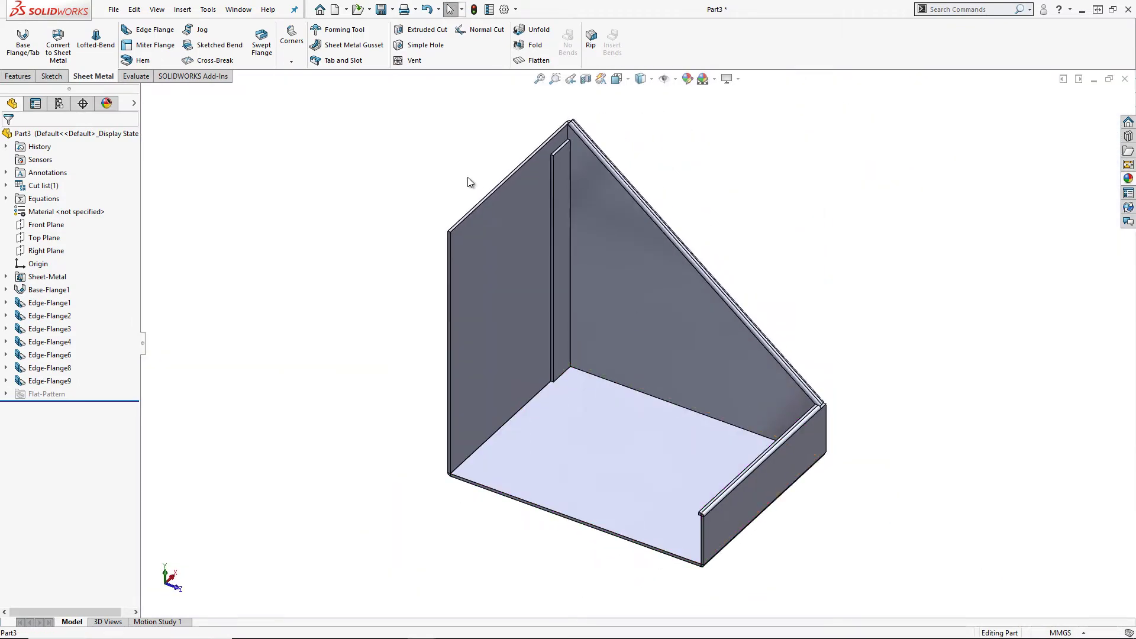
key(s)
click(491, 234)
click(495, 295)
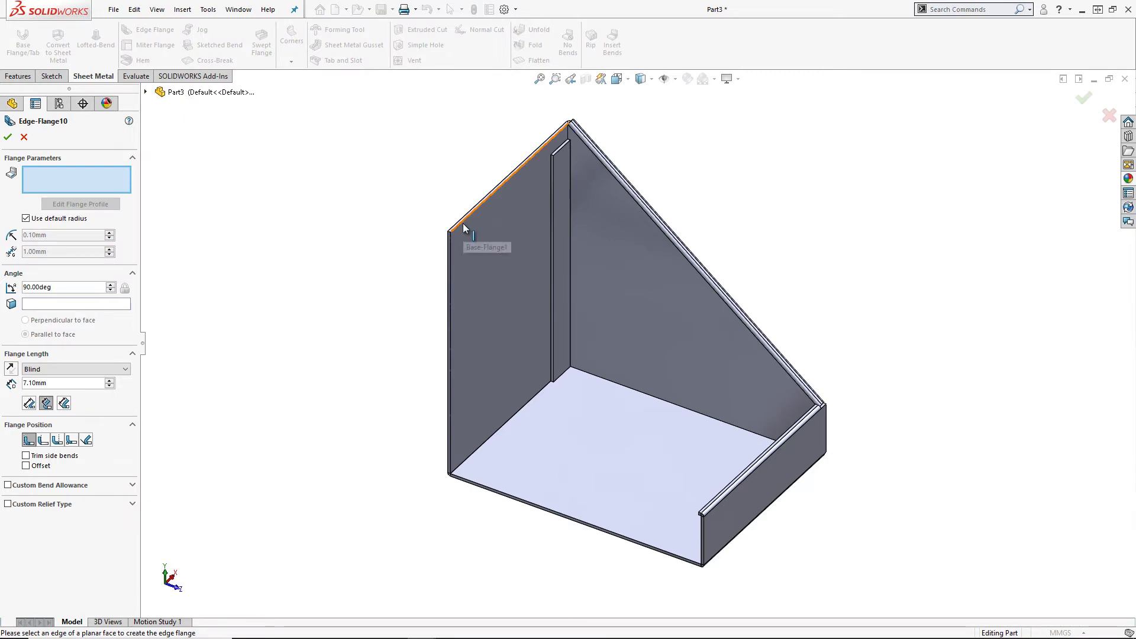
click(464, 220)
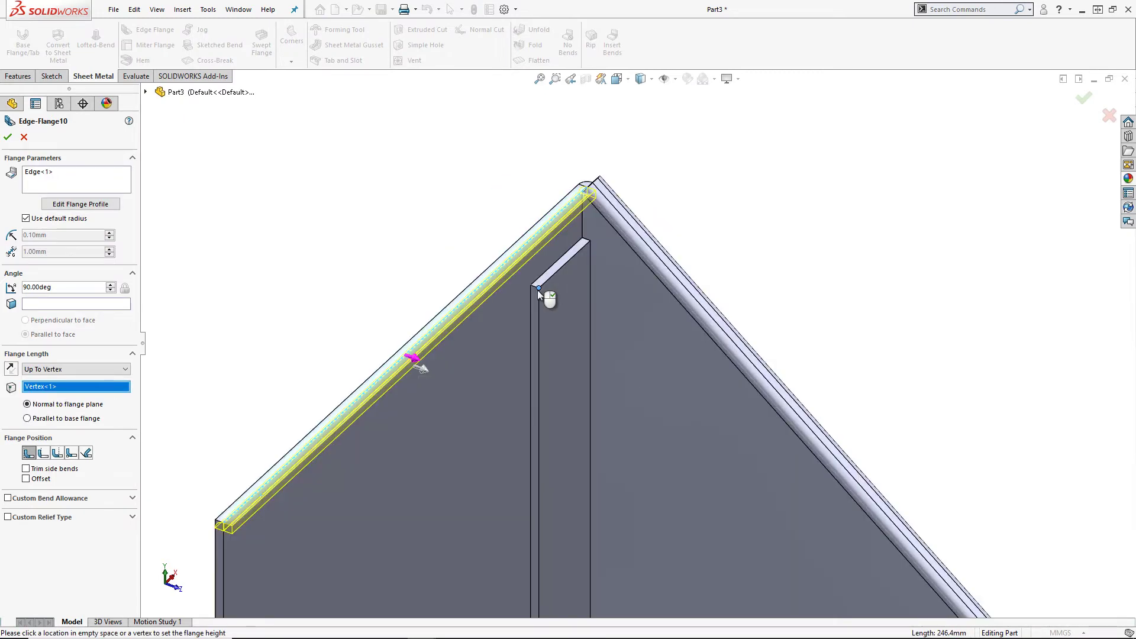
Edit the back lip's profile, pull its end off the sloped side wall, and dimension that gap to 0.2 mm.
click(55, 203)
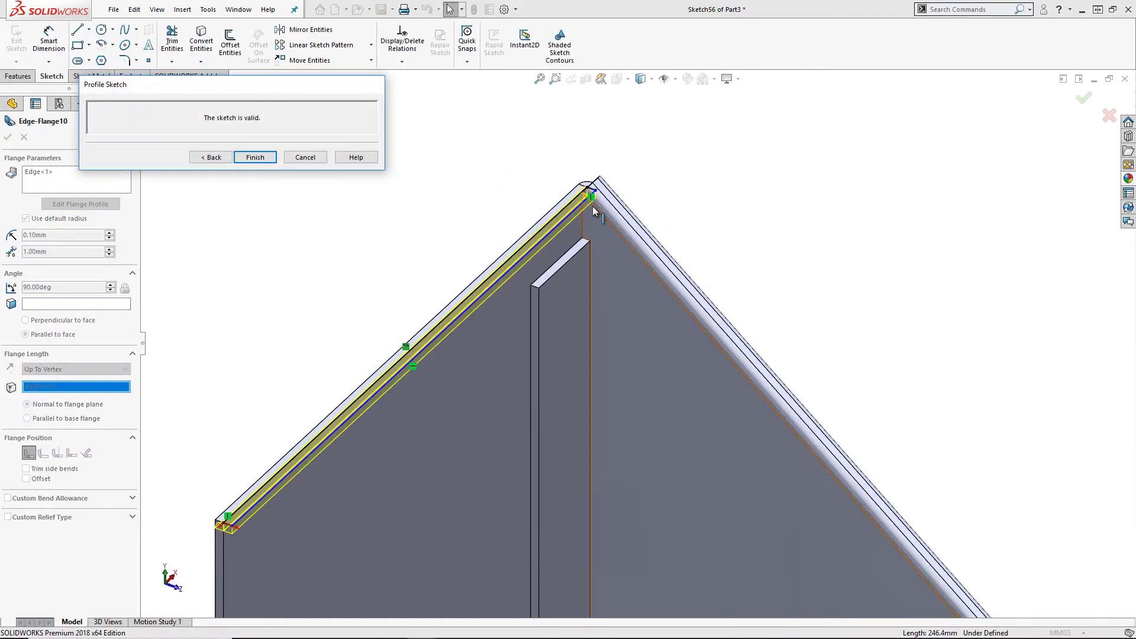
drag(567, 200, 567, 201)
click(531, 179)
key(s)
click(553, 194)
click(582, 193)
click(571, 202)
click(544, 178)
text(0.0.2)
key(Return)
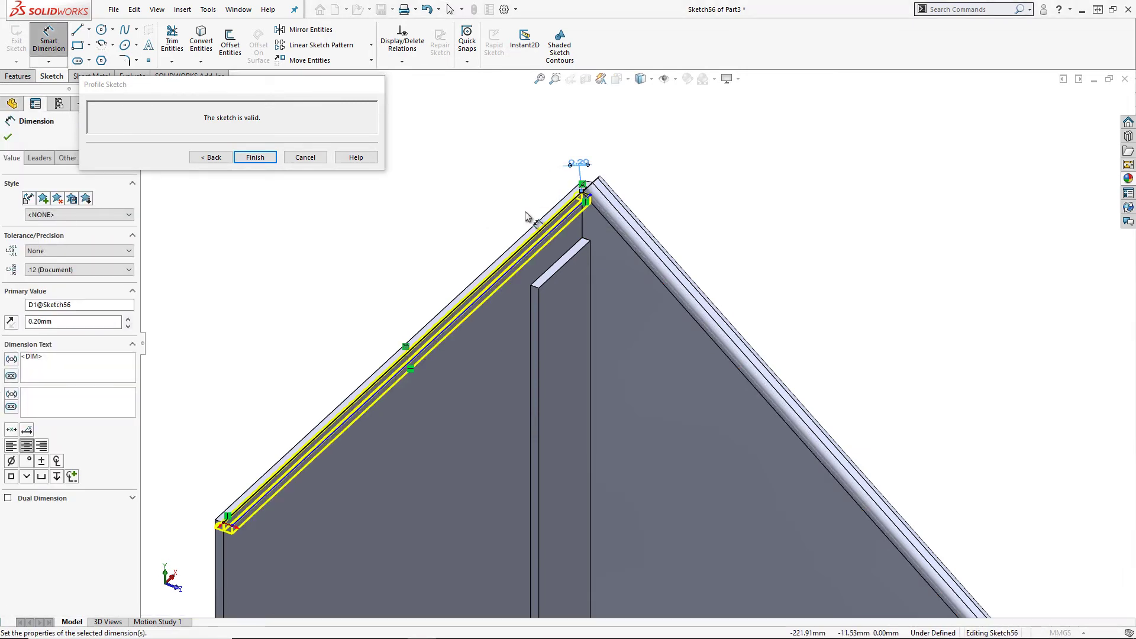
key(Escape)
Make the back lip's inner profile line collinear with the tall inner flange's top edge and finish the flange.
click(548, 233)
ctrl+click(564, 269)
click(598, 198)
click(644, 152)
key(Return)
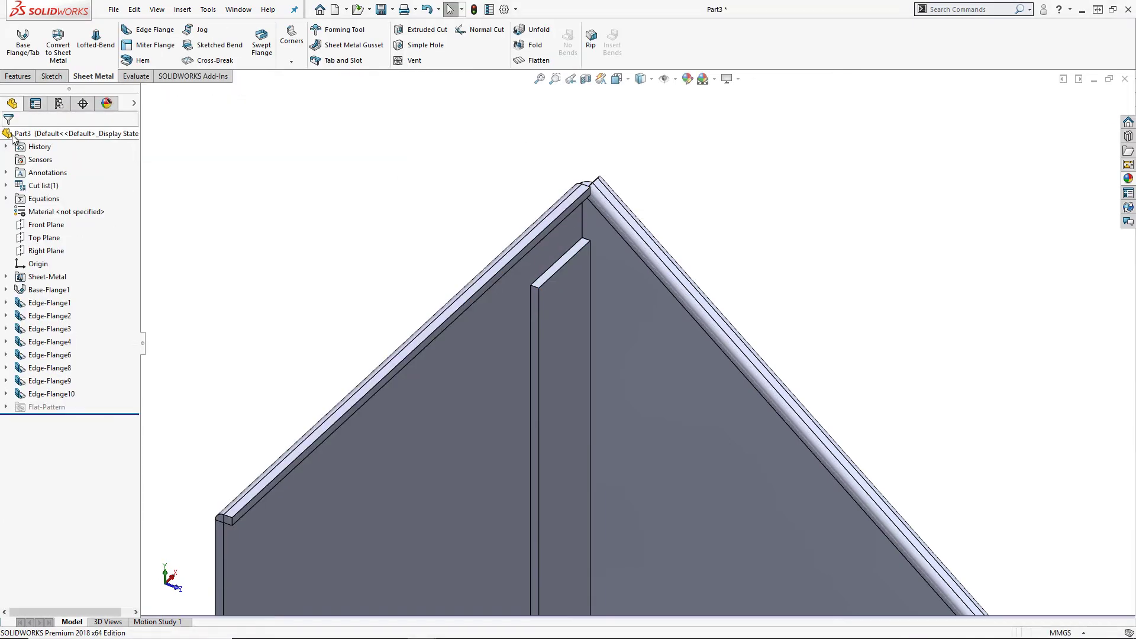
Start an edge flange running down inside the back wall from the back lip's inner edge.
key(f)
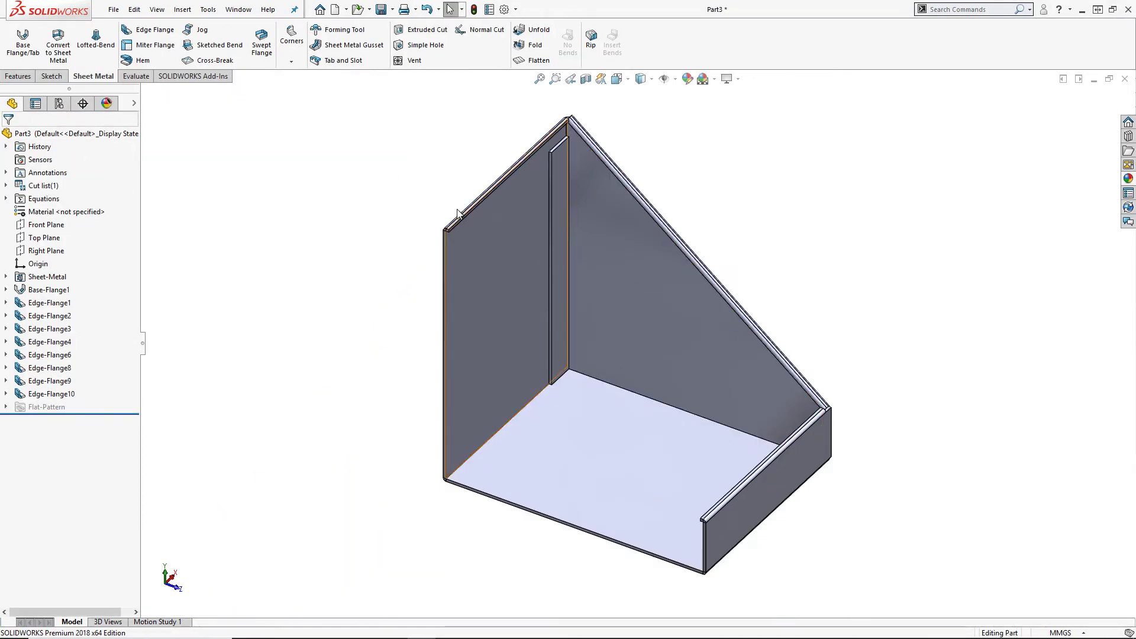
key(s)
click(429, 242)
click(448, 303)
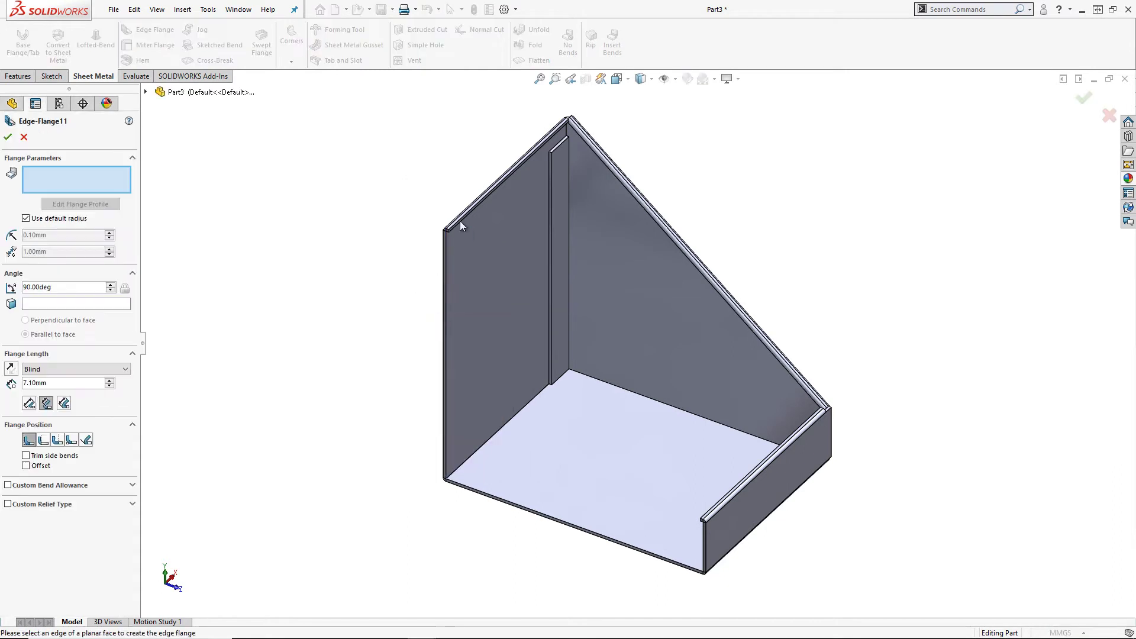
click(460, 223)
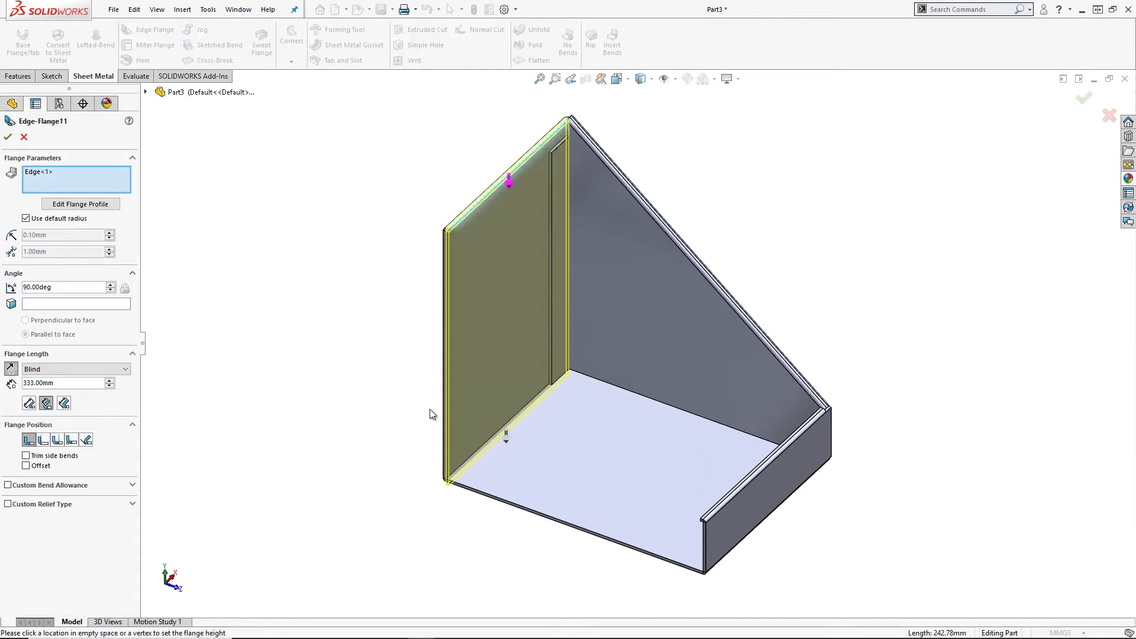
Set the downward flange's position to Bend Outside and its length Up To Vertex at the tall inner flange's lower corner.
click(56, 439)
click(58, 373)
click(47, 388)
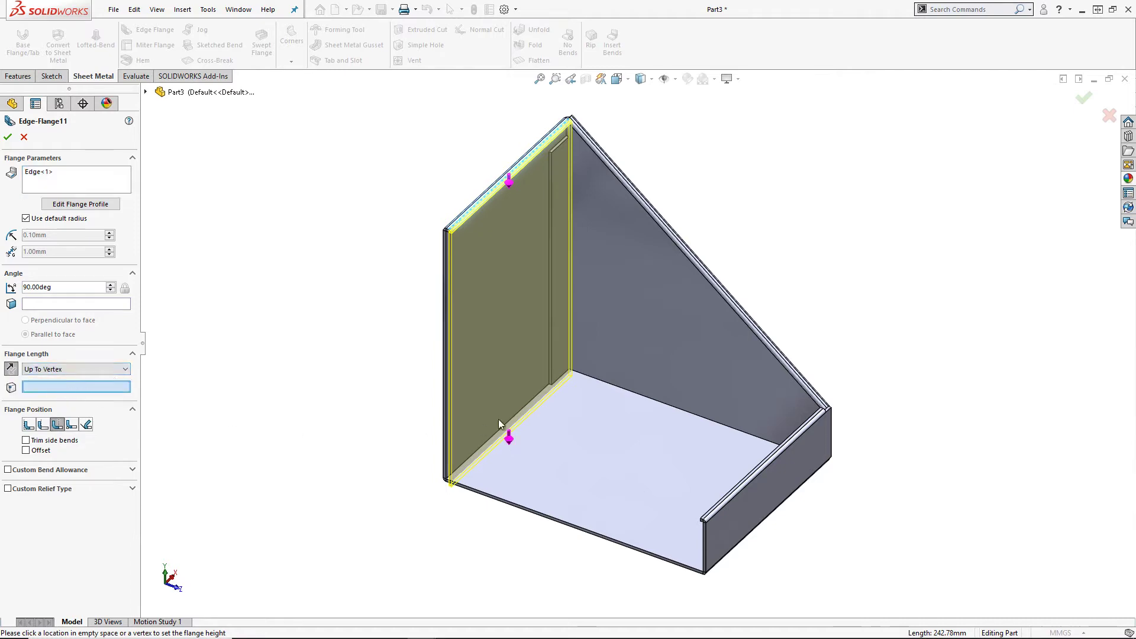
click(551, 386)
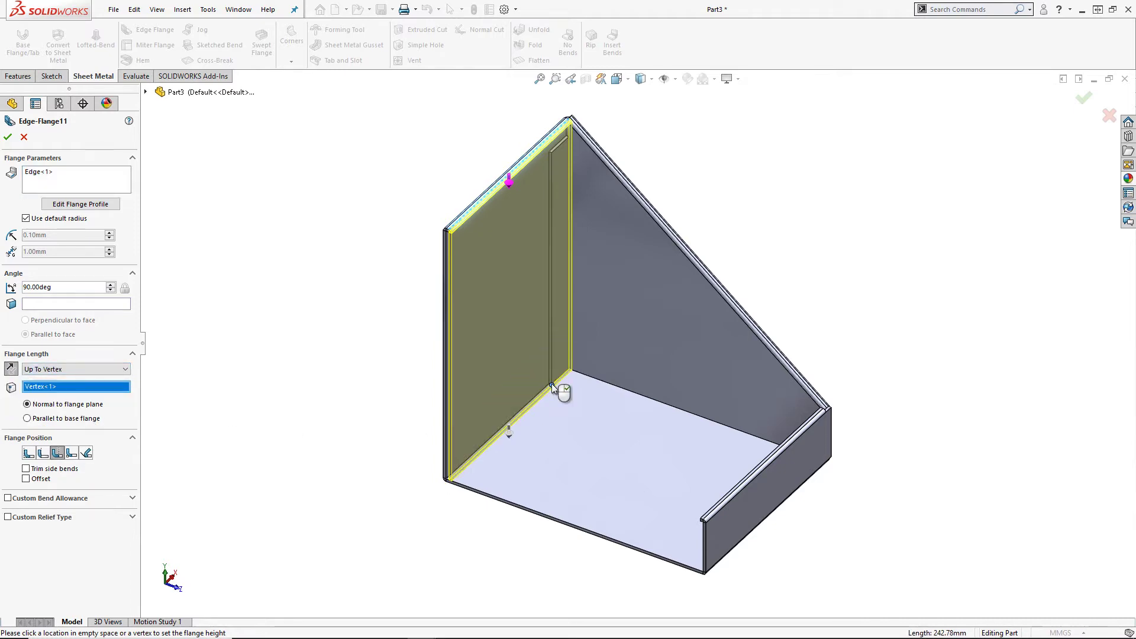
Finish the back wall's downward flange and add one from the front lip's inner edge, Up To Vertex at the small inner flange's lower corner.
key(Return)
middle_drag(540, 467, 651, 485)
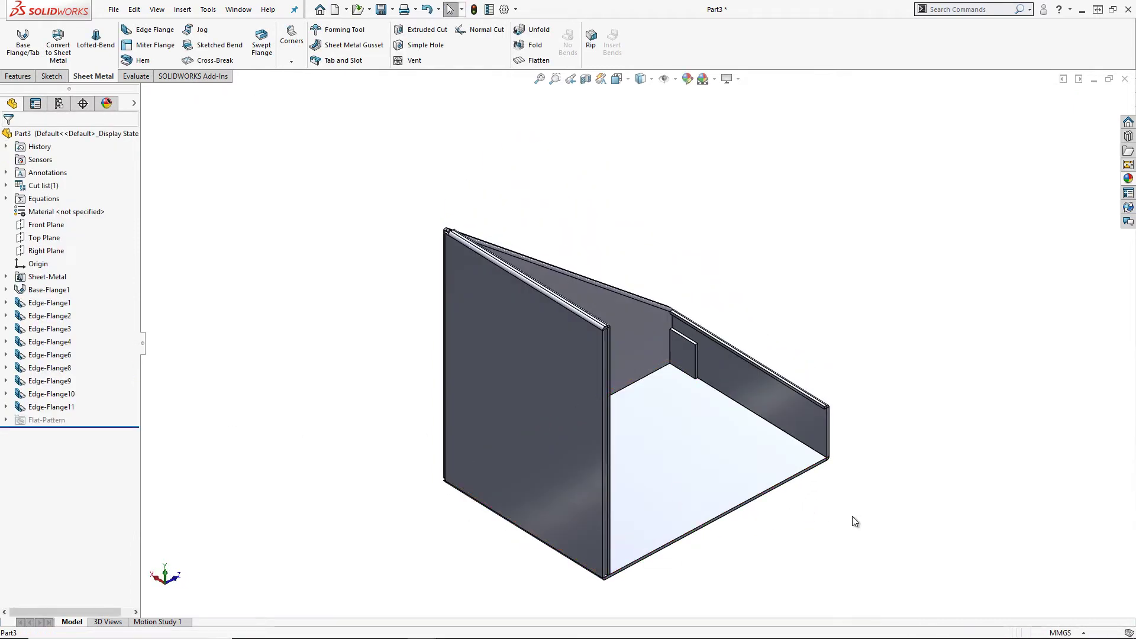
key(s)
click(875, 574)
click(887, 388)
click(814, 404)
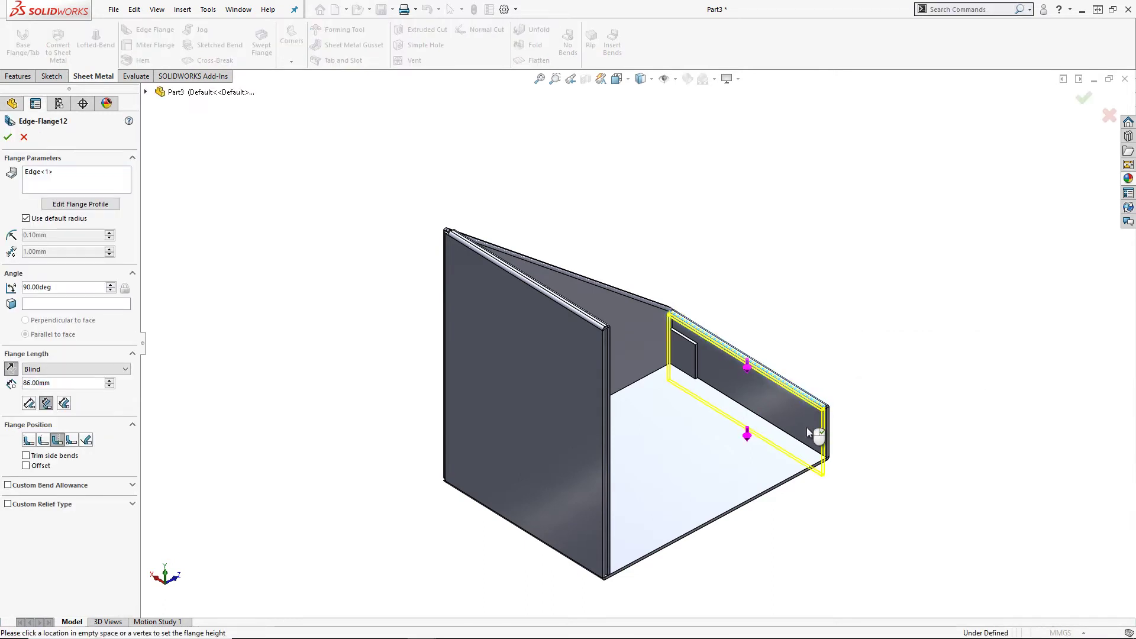
click(93, 372)
click(84, 386)
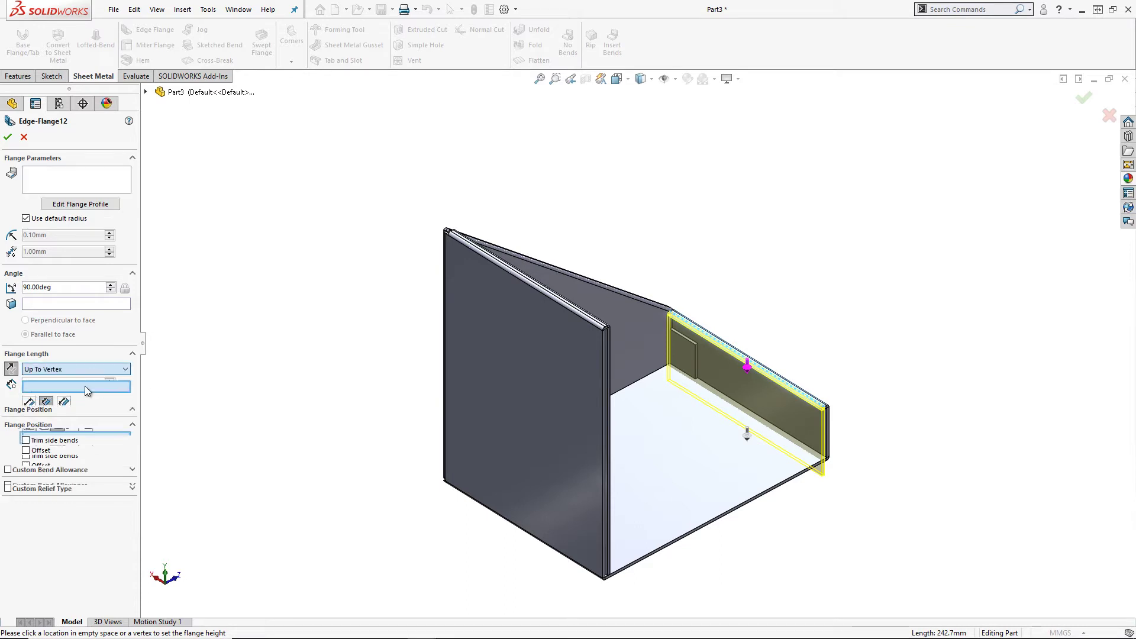
click(695, 381)
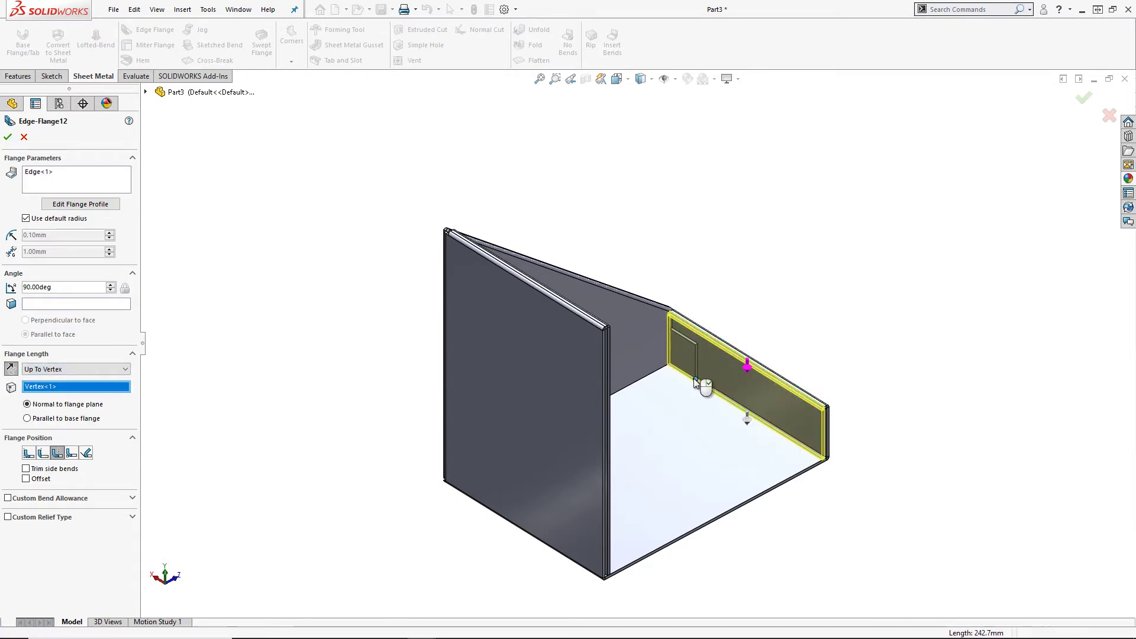
key(Return)
key(ctrl+7)
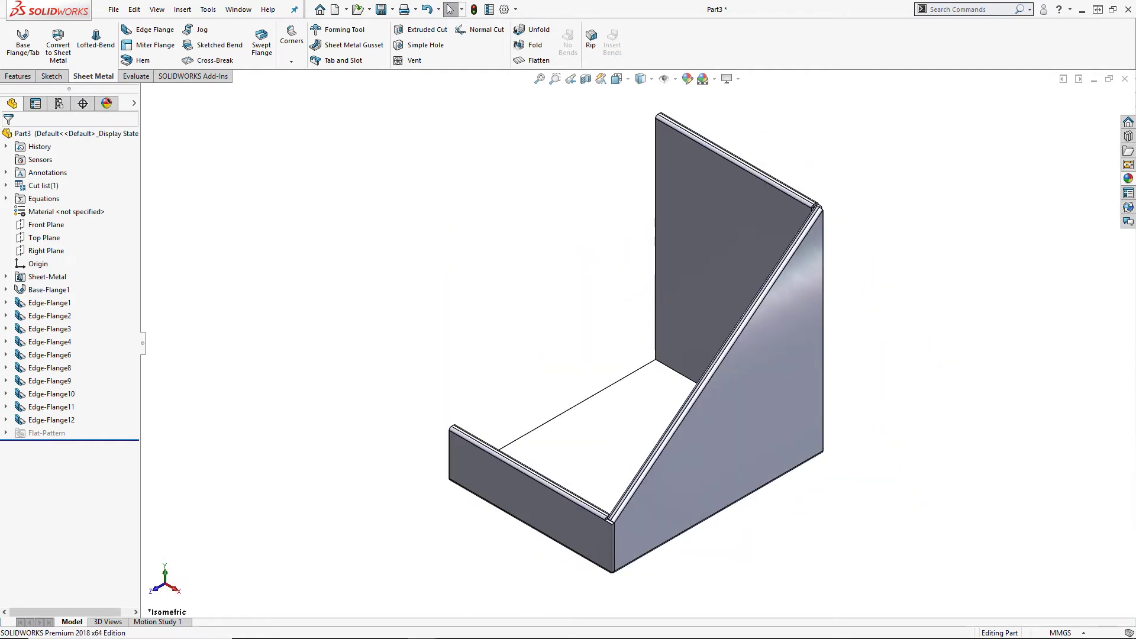
Add three equally spaced 30 mm tabs along the side wall's bottom inner edge, with slots cut into the hidden base face beneath.
middle_click(596, 437)
middle_drag(596, 436, 730, 465)
click(242, 109)
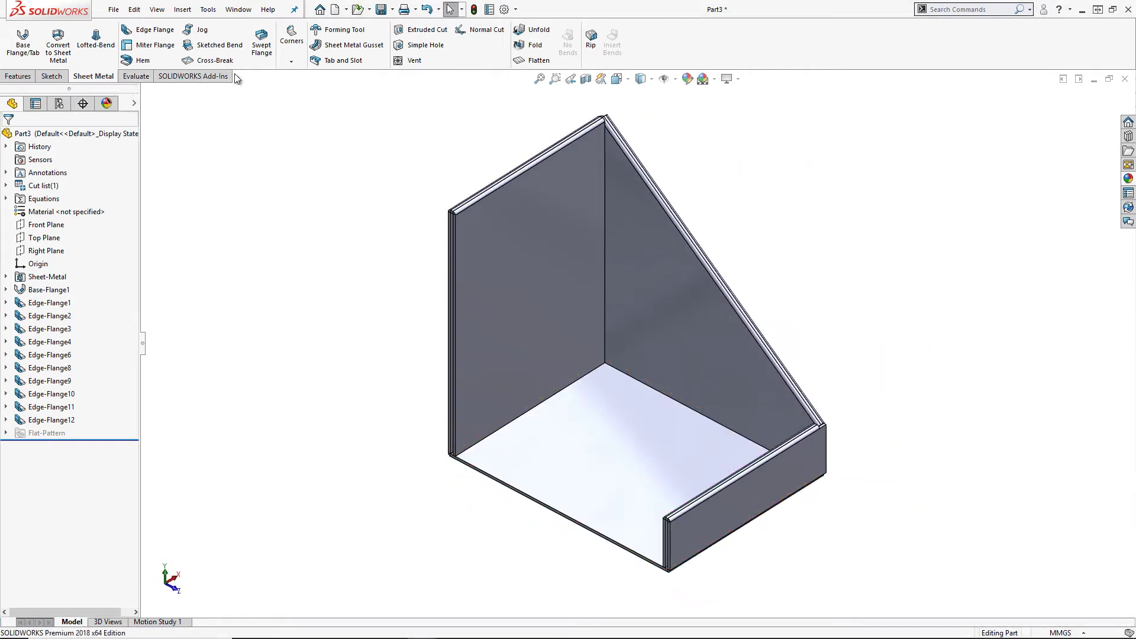
click(333, 67)
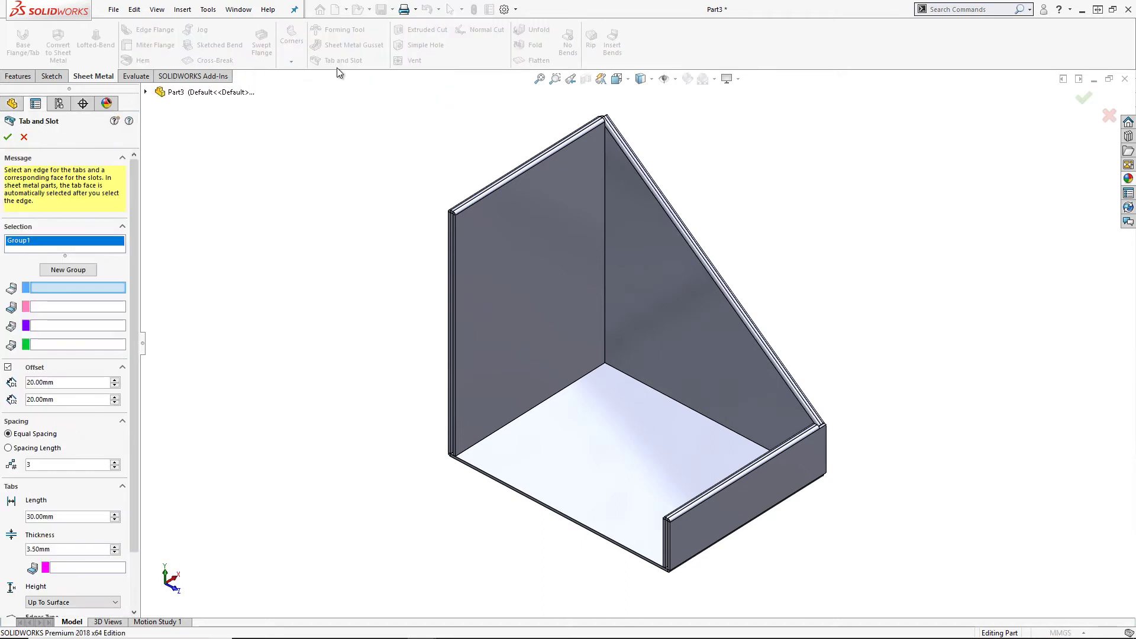
click(649, 390)
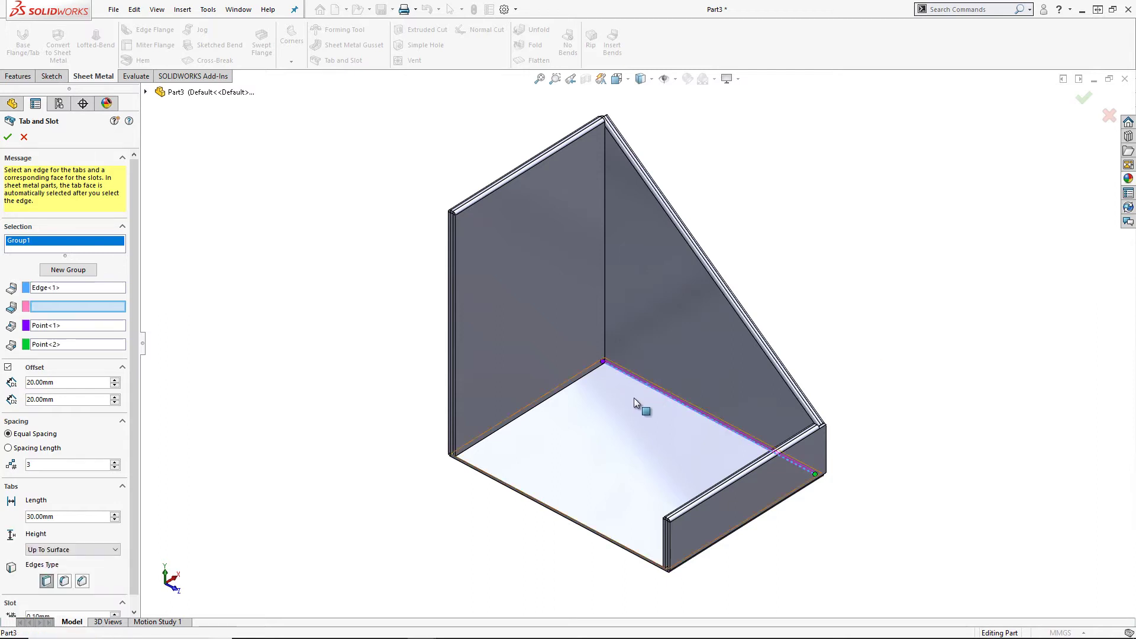
right_click(623, 415)
click(648, 453)
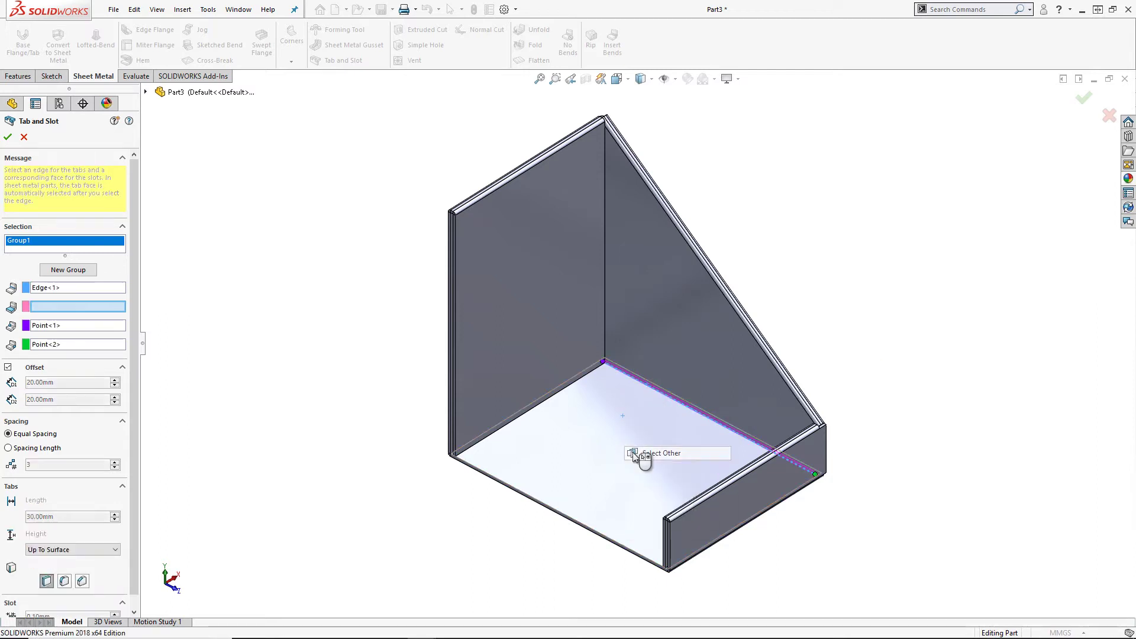
click(620, 452)
click(620, 453)
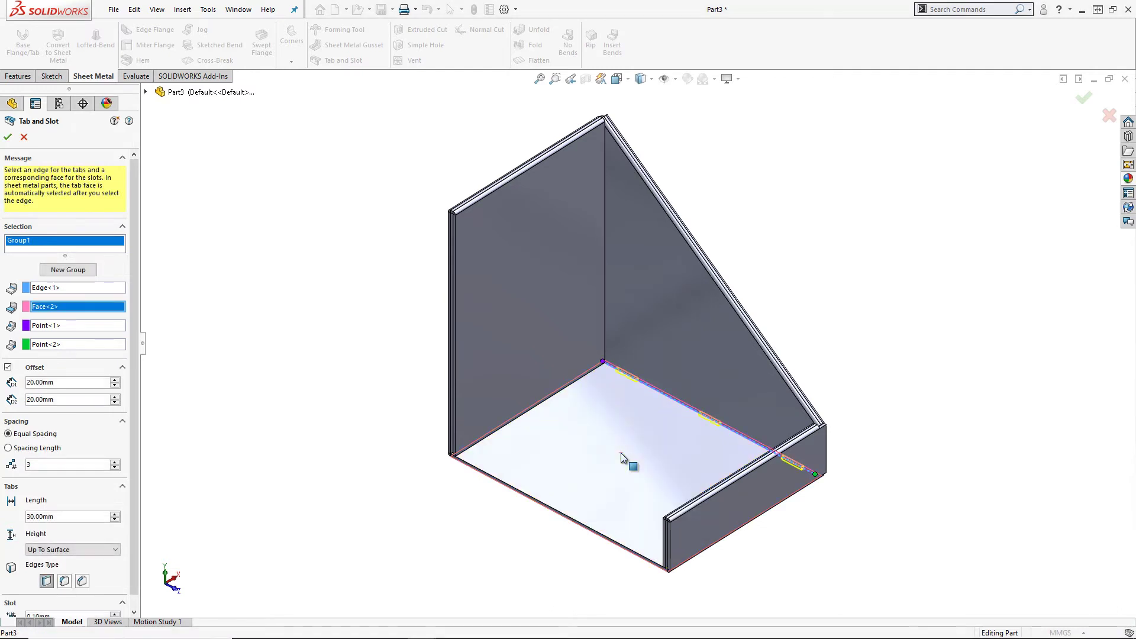
drag(91, 384, 9, 376)
click(7, 137)
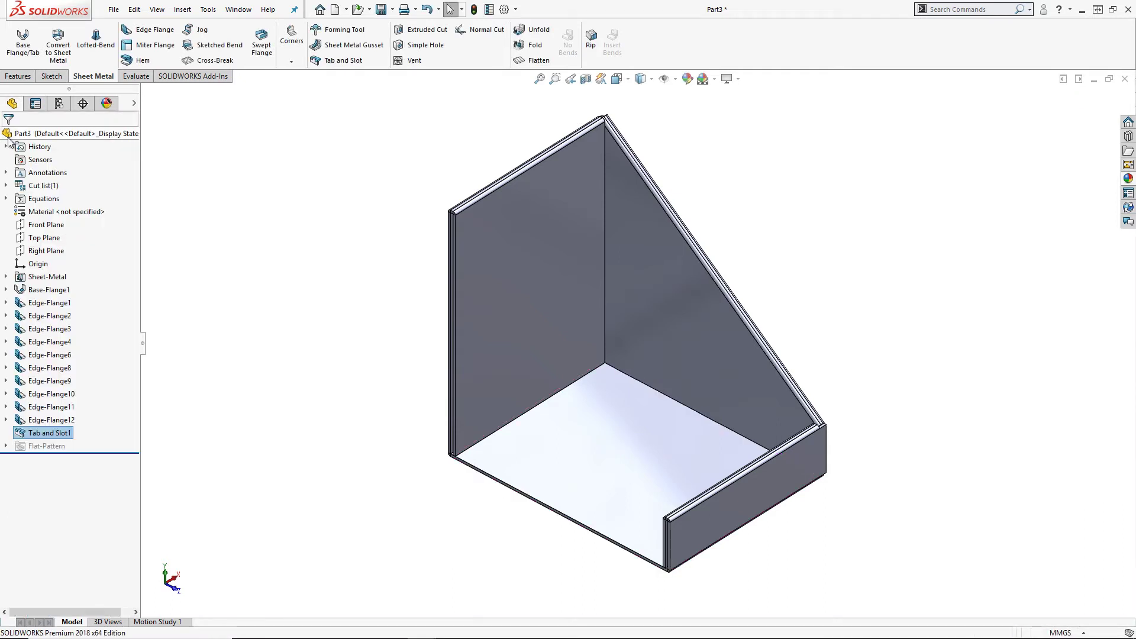
Mirror the whole bracket body about the thin face on the base's open side, with solids merged.
click(237, 320)
click(18, 76)
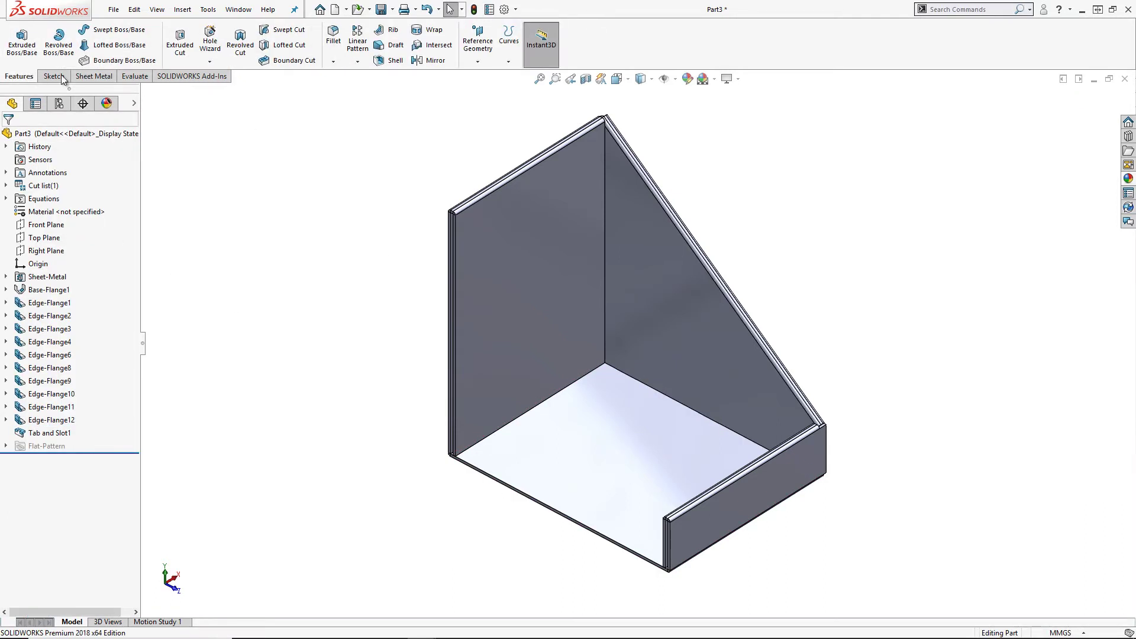
click(428, 60)
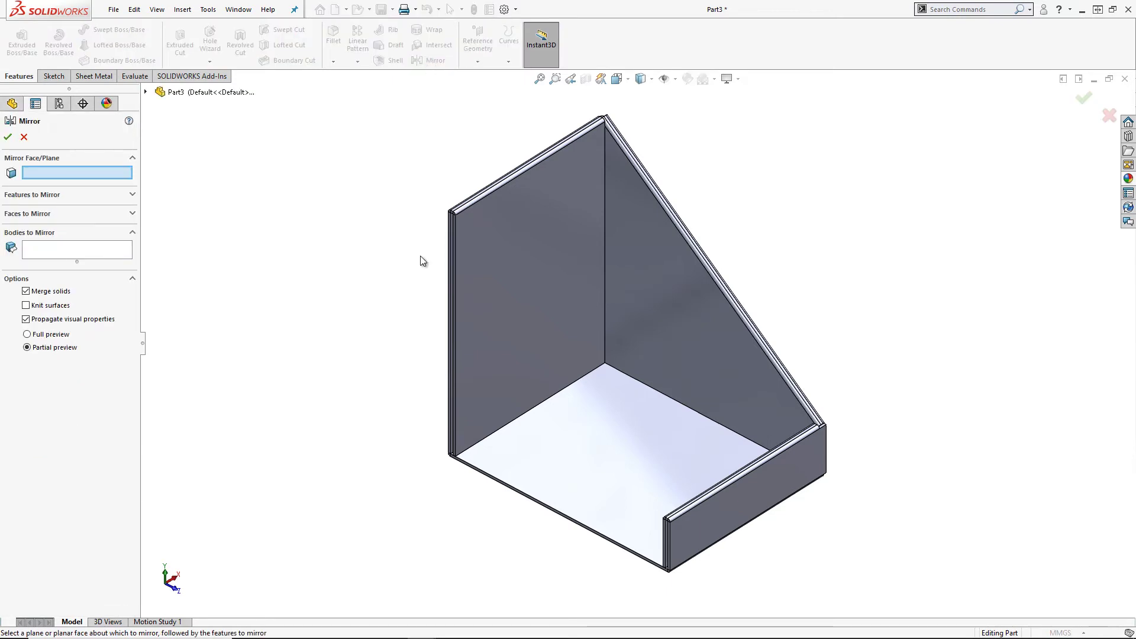
key(g)
click(552, 522)
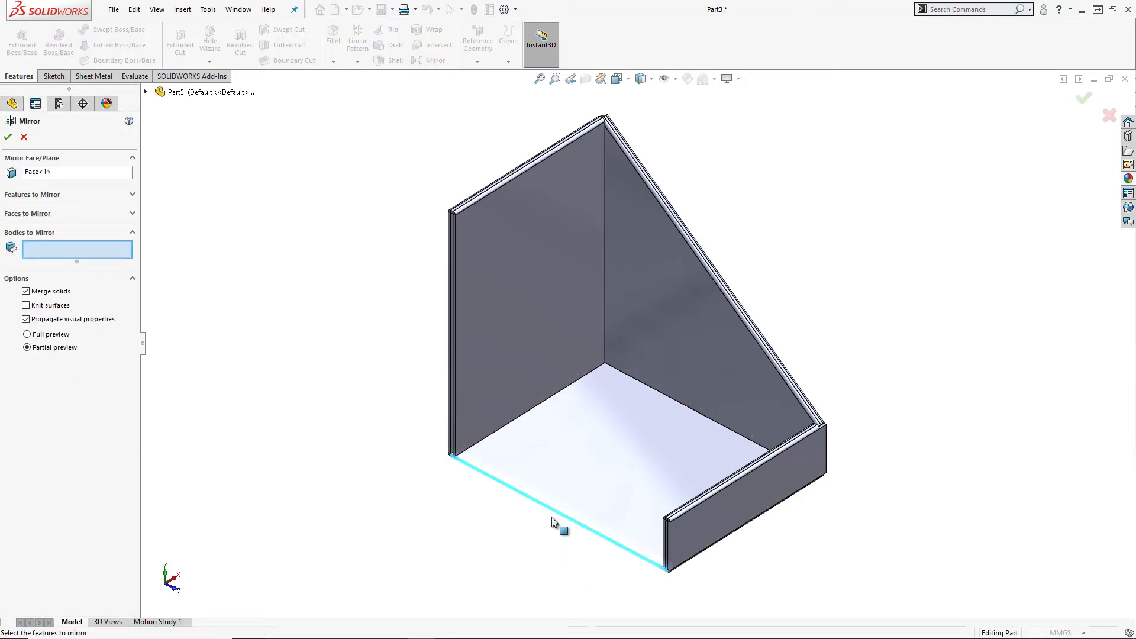
click(570, 494)
key(Return)
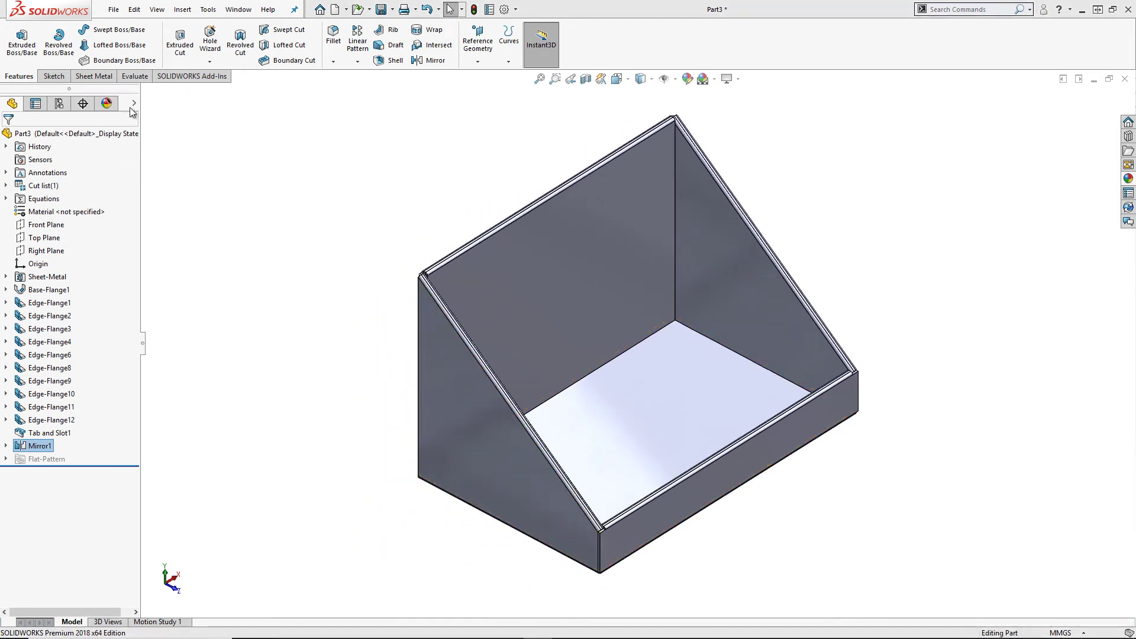
Define three equally spaced 50 mm tabs along the back wall's bottom inner edge, with slots in the hidden base face.
click(93, 75)
click(332, 61)
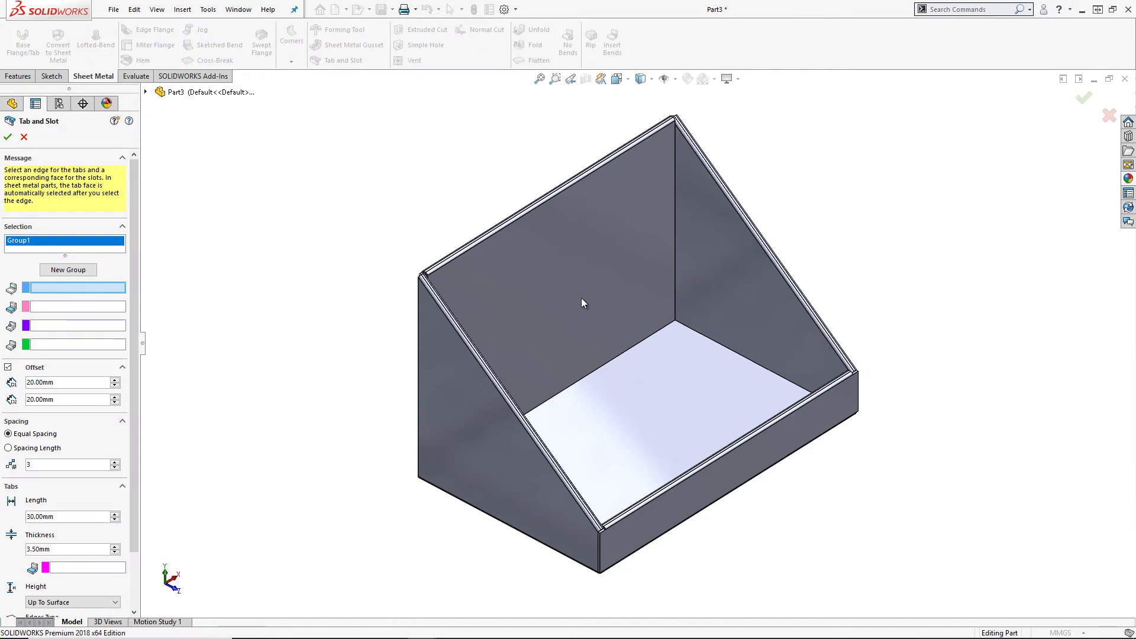
click(609, 361)
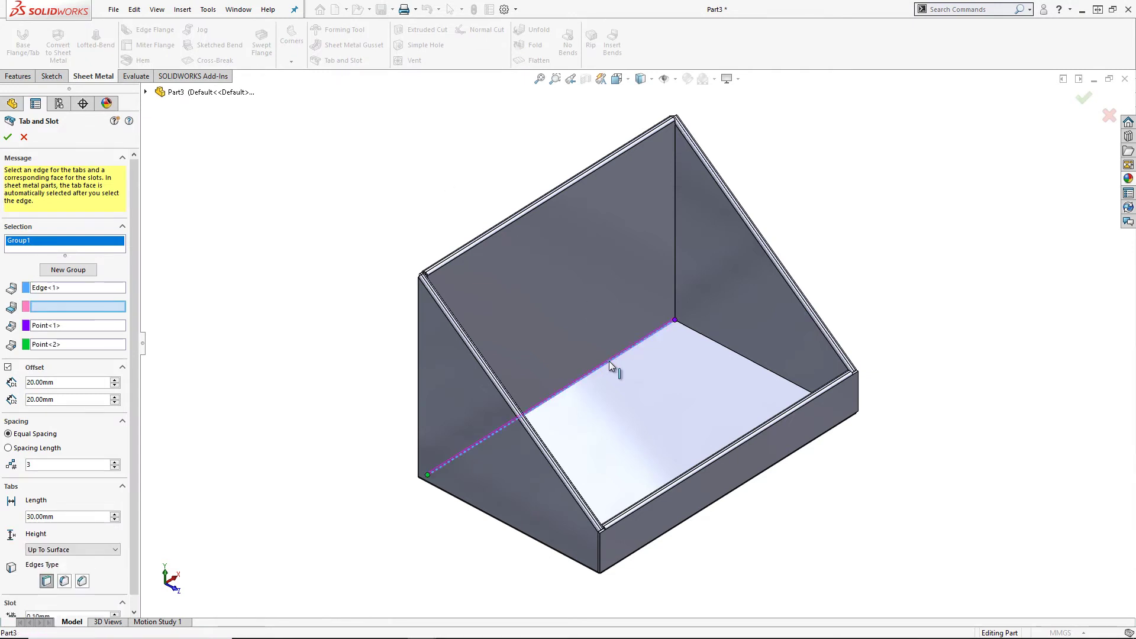
right_click(623, 374)
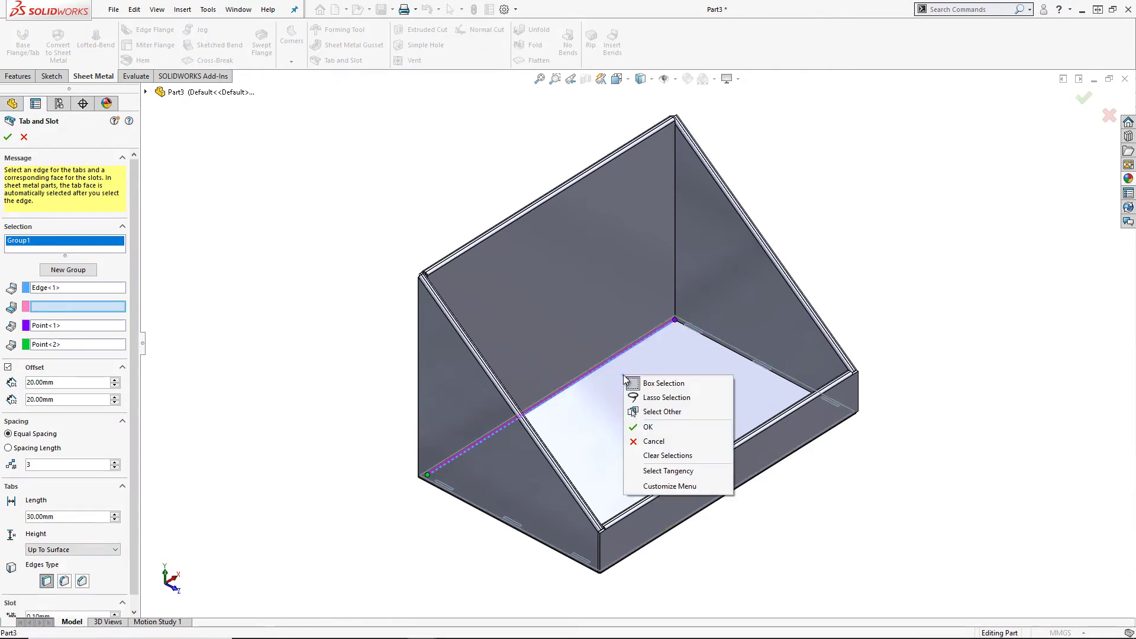
click(643, 411)
click(644, 409)
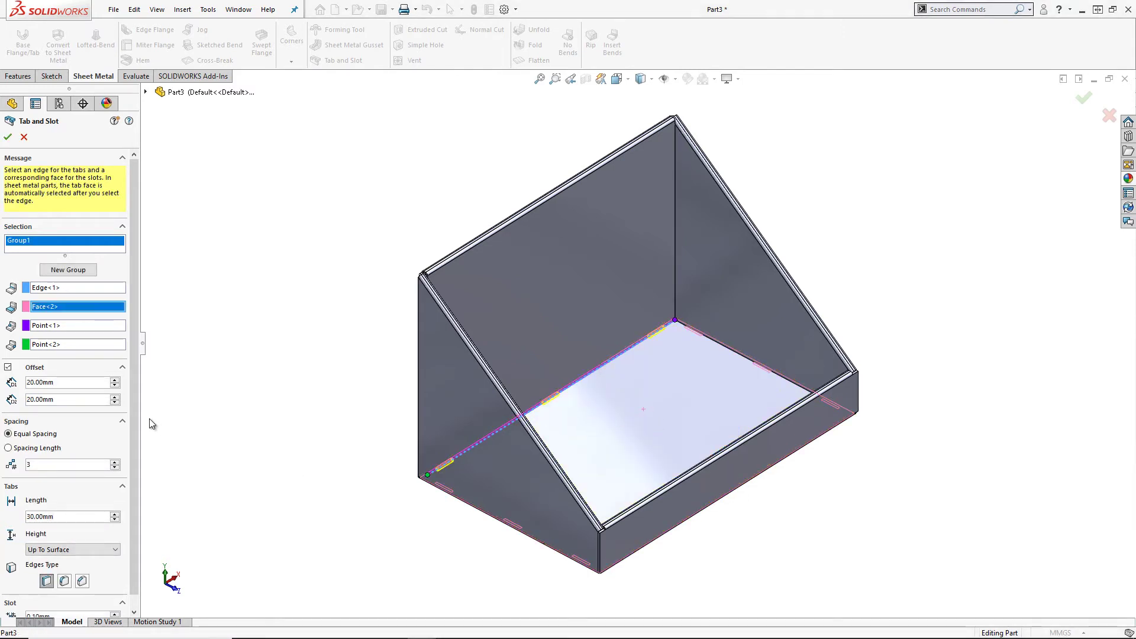
click(115, 514)
click(225, 518)
Add a second tab and slot group along the front wall's bottom inner edge, slotting the hidden base face, and finish the feature.
click(92, 273)
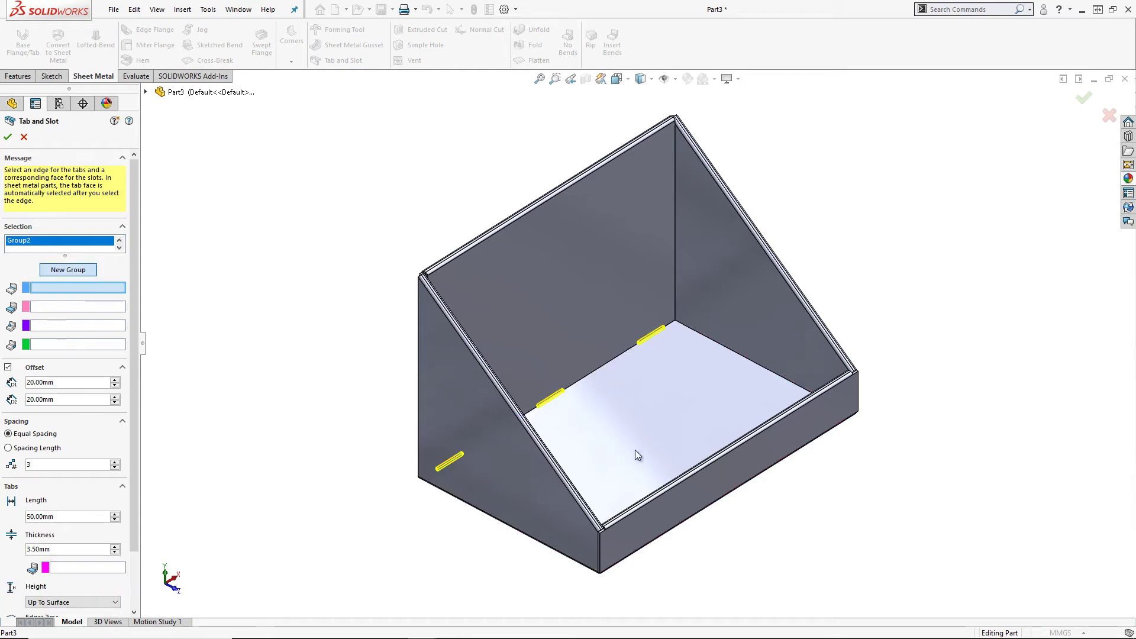
middle_drag(634, 454, 794, 357)
click(735, 407)
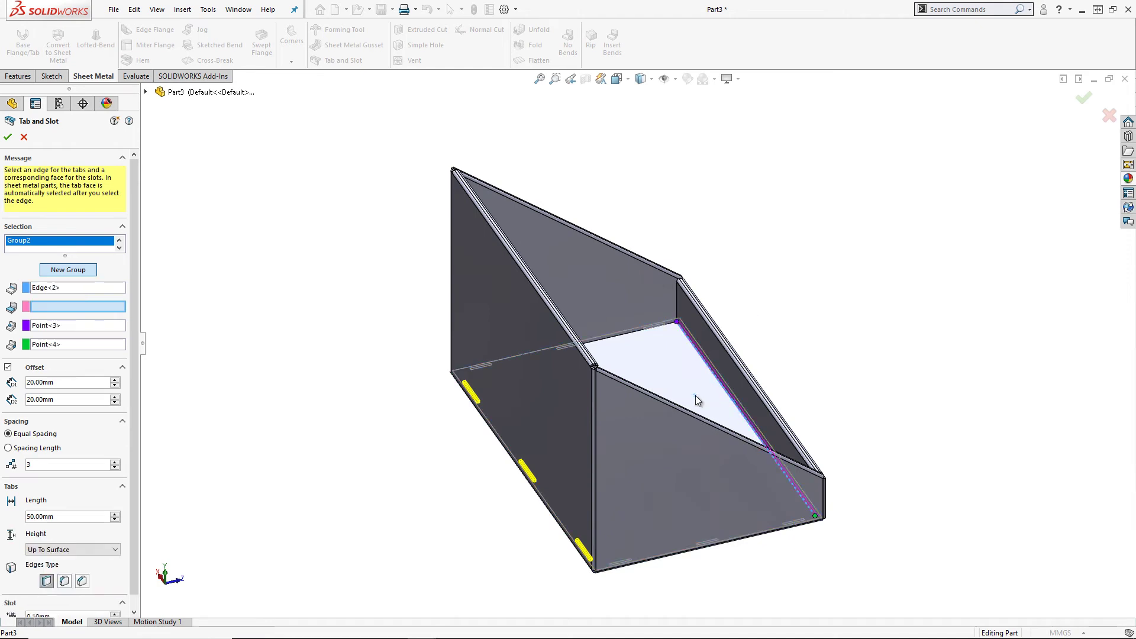
right_click(695, 395)
click(733, 432)
click(694, 388)
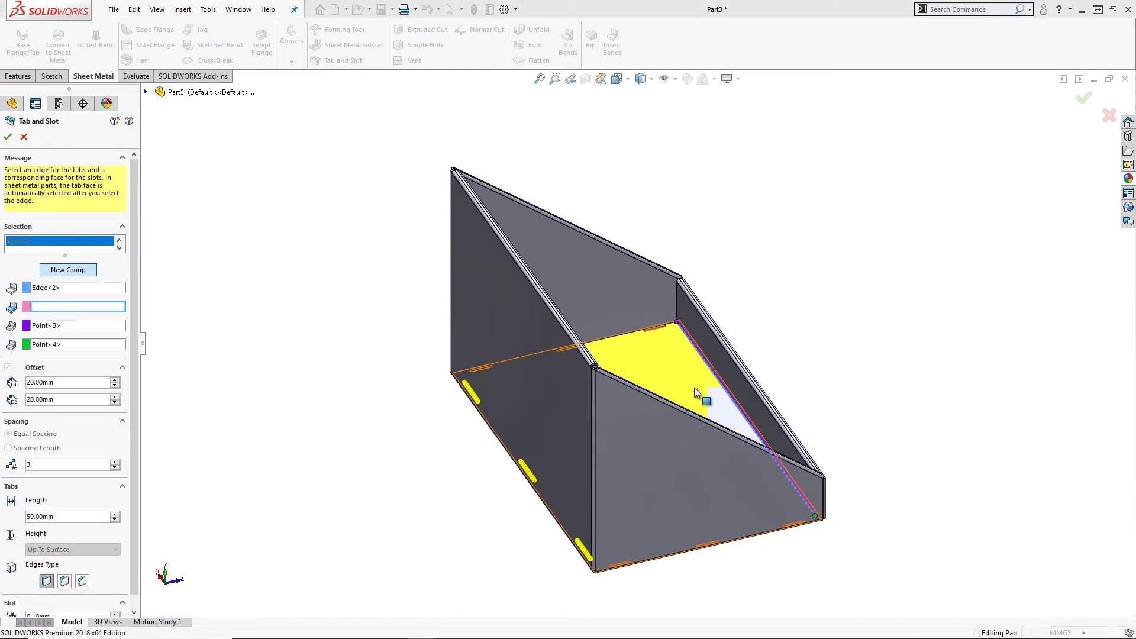
click(8, 137)
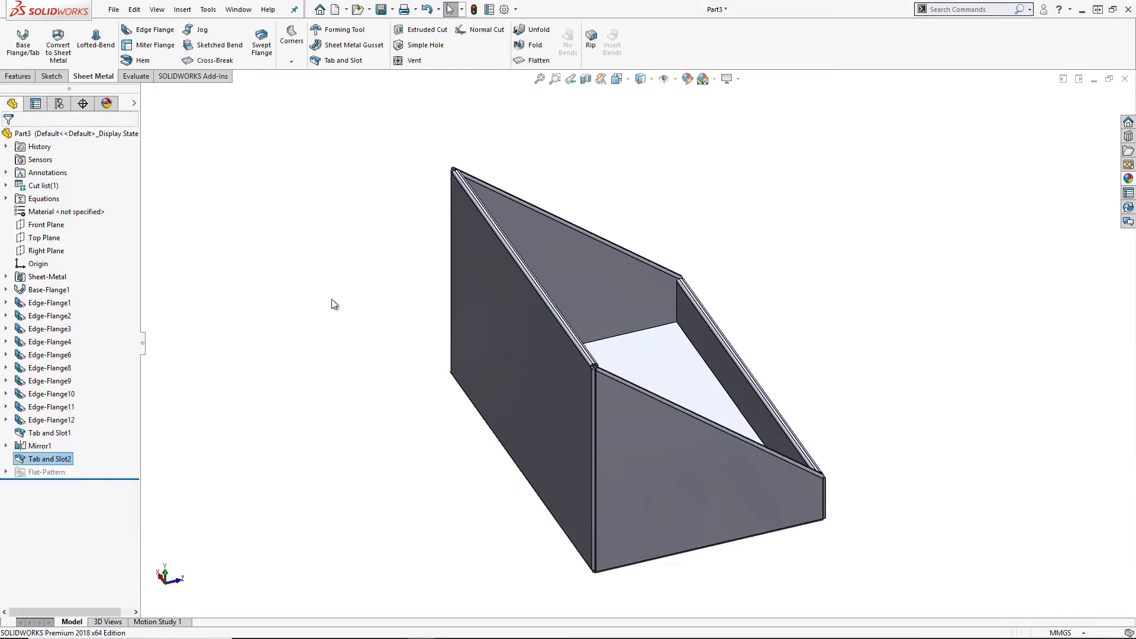
Flatten the part to examine its flat pattern, and fold it back up.
key(ctrl+7)
middle_drag(719, 535, 704, 558)
key(ctrl+7)
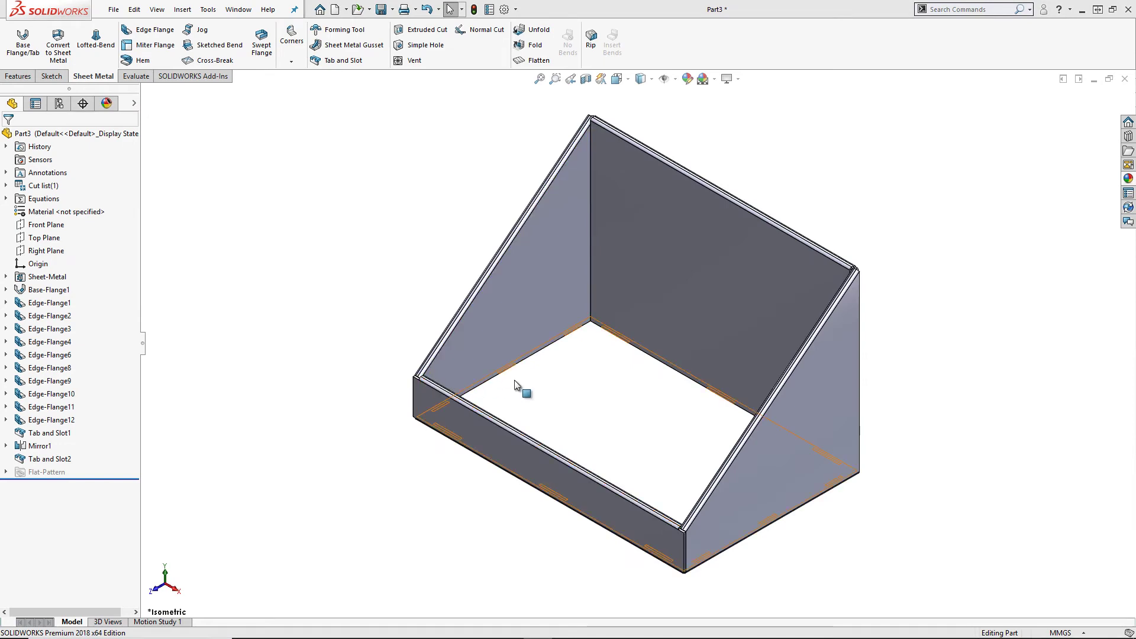
click(522, 62)
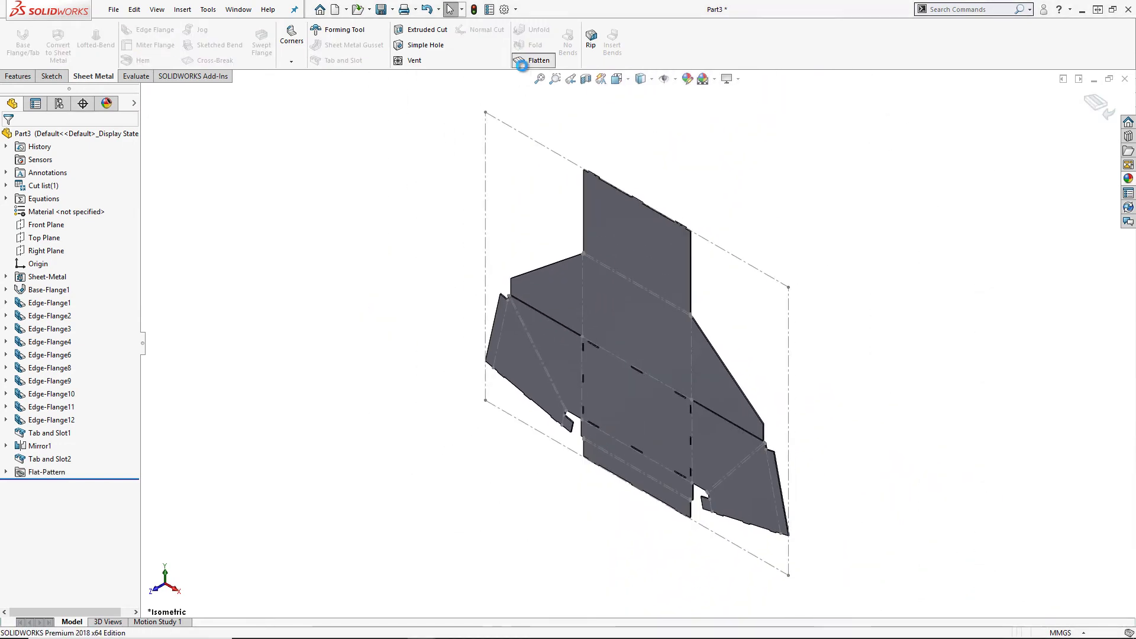
click(522, 67)
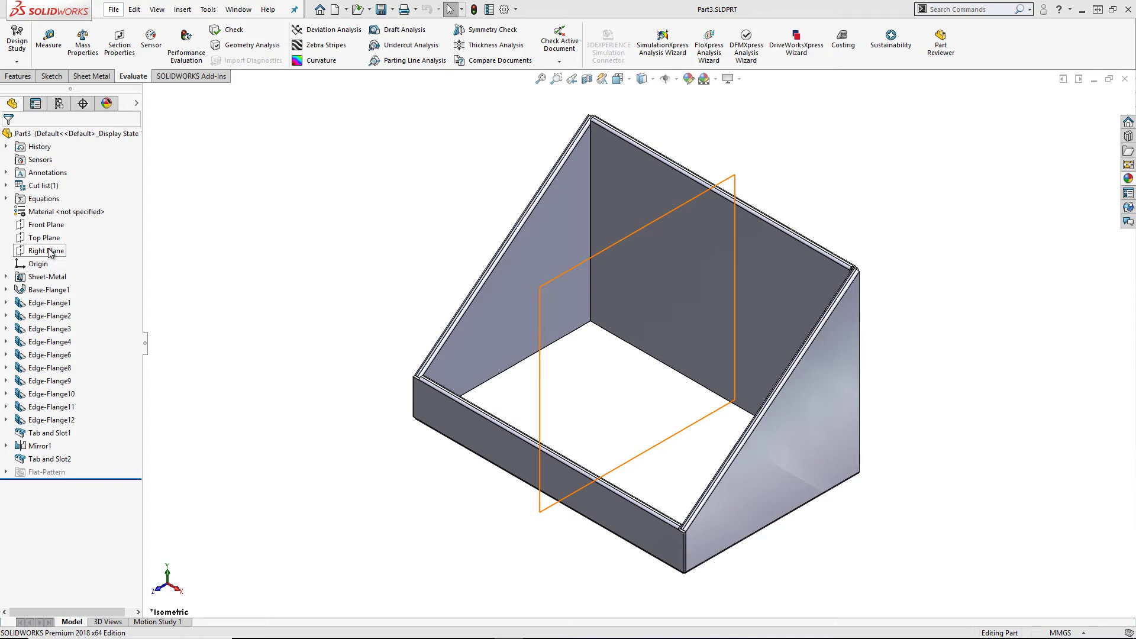
Start a sketch on the Right Plane and set the display to Hidden Lines Visible.
right_click(50, 252)
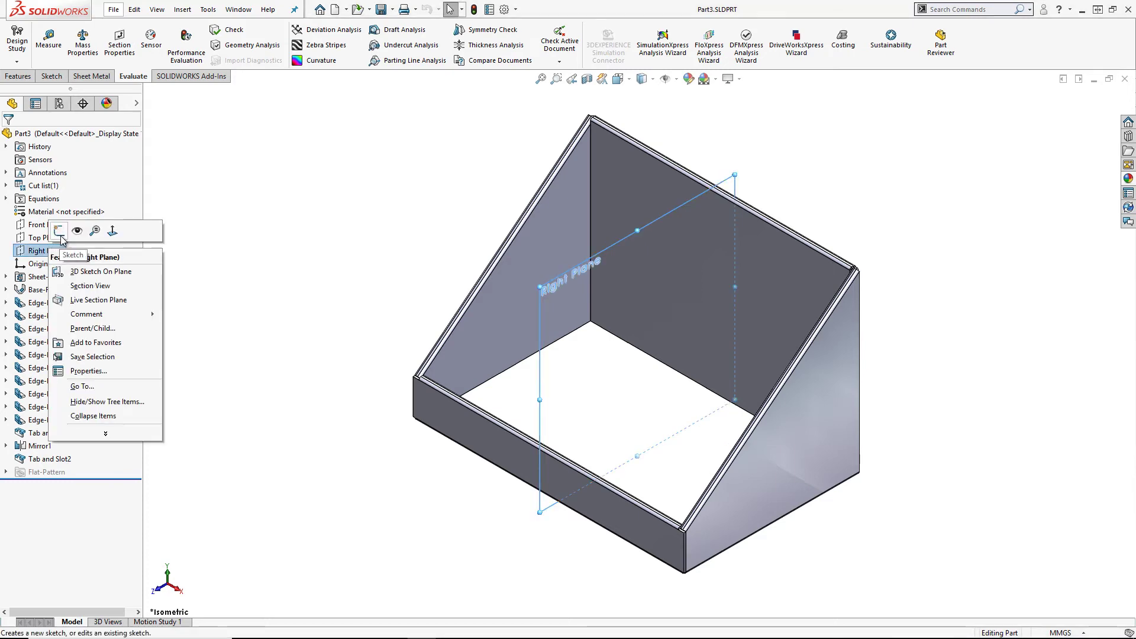
click(83, 229)
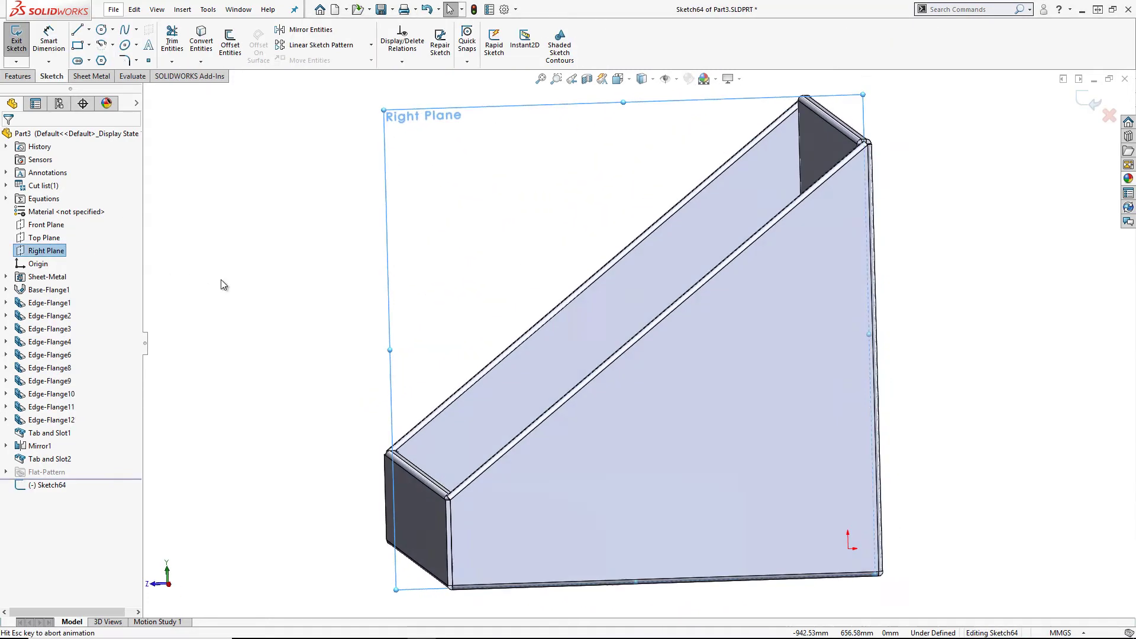
click(650, 79)
click(644, 145)
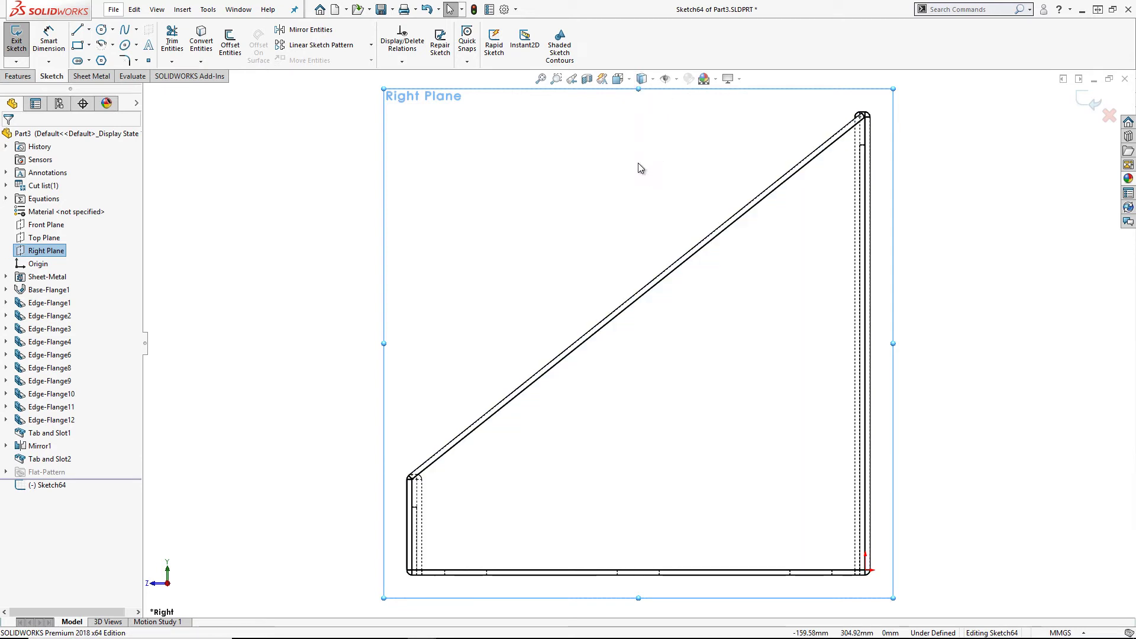
Sketch an open stepped line profile from the front wall's inner bottom corner, peaking midway at the sloped edge and ending near the back wall's top.
key(s)
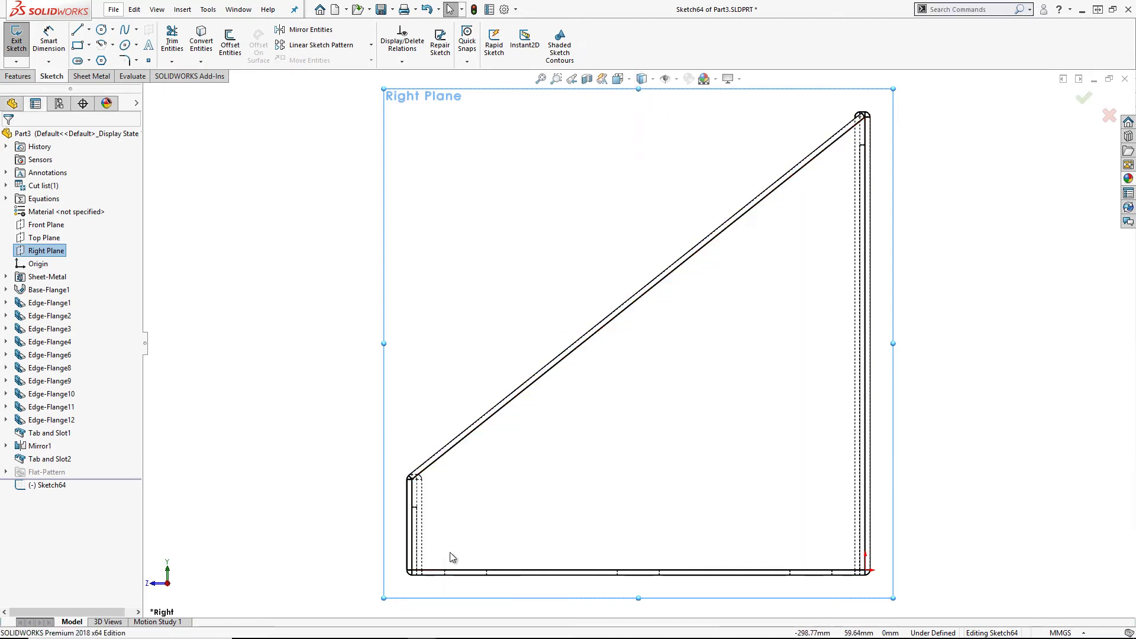
click(477, 515)
click(423, 571)
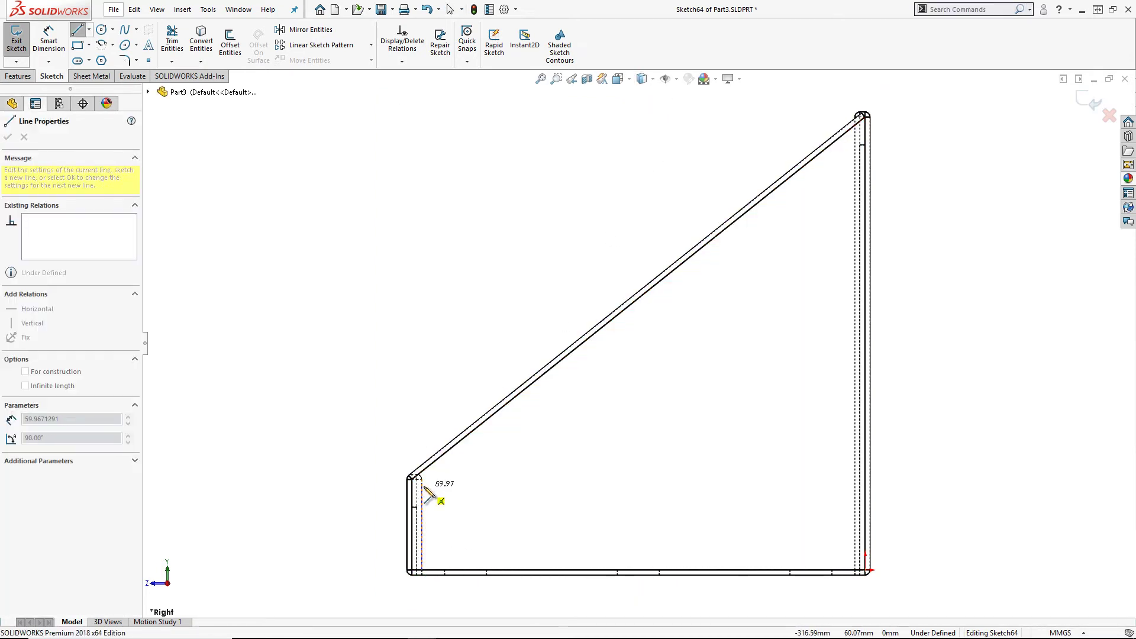
click(421, 496)
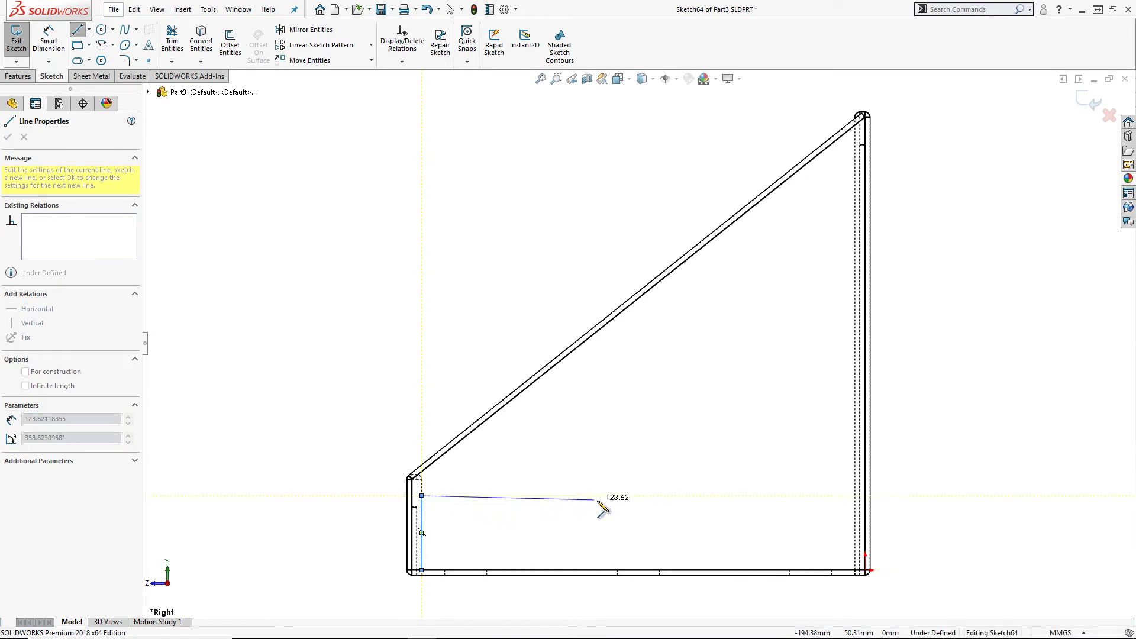
click(612, 497)
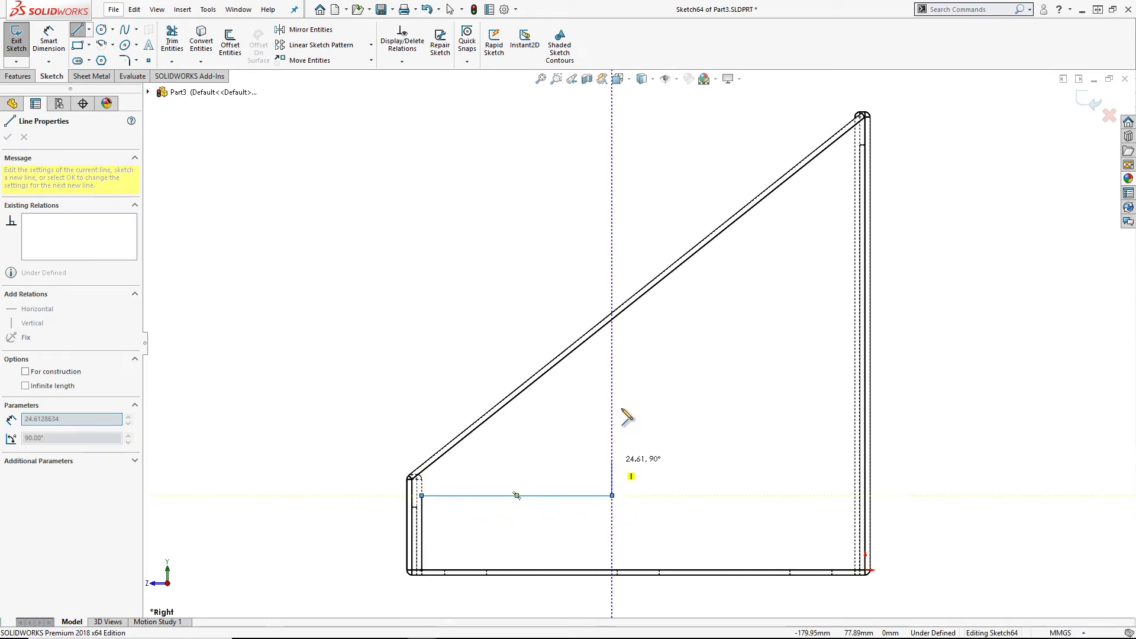
click(612, 313)
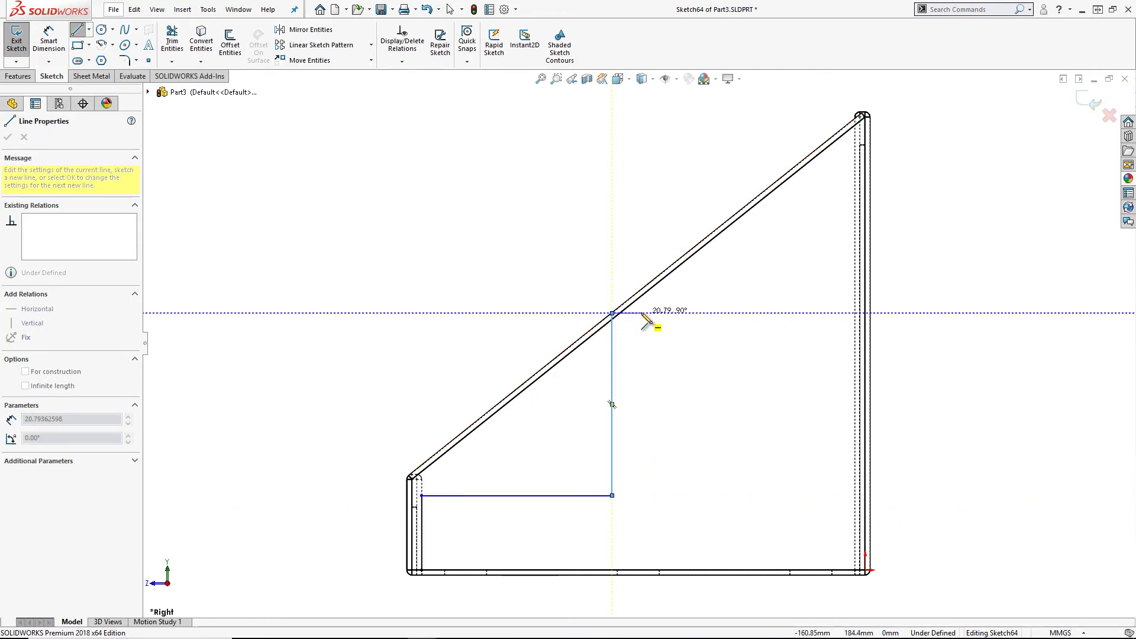
click(642, 313)
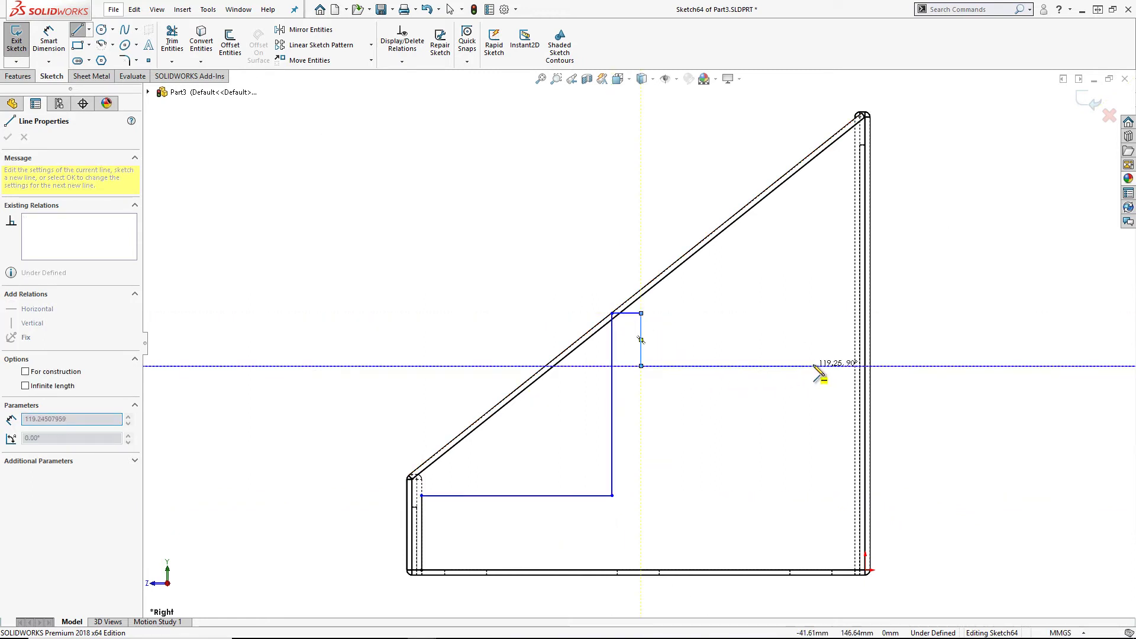
click(841, 366)
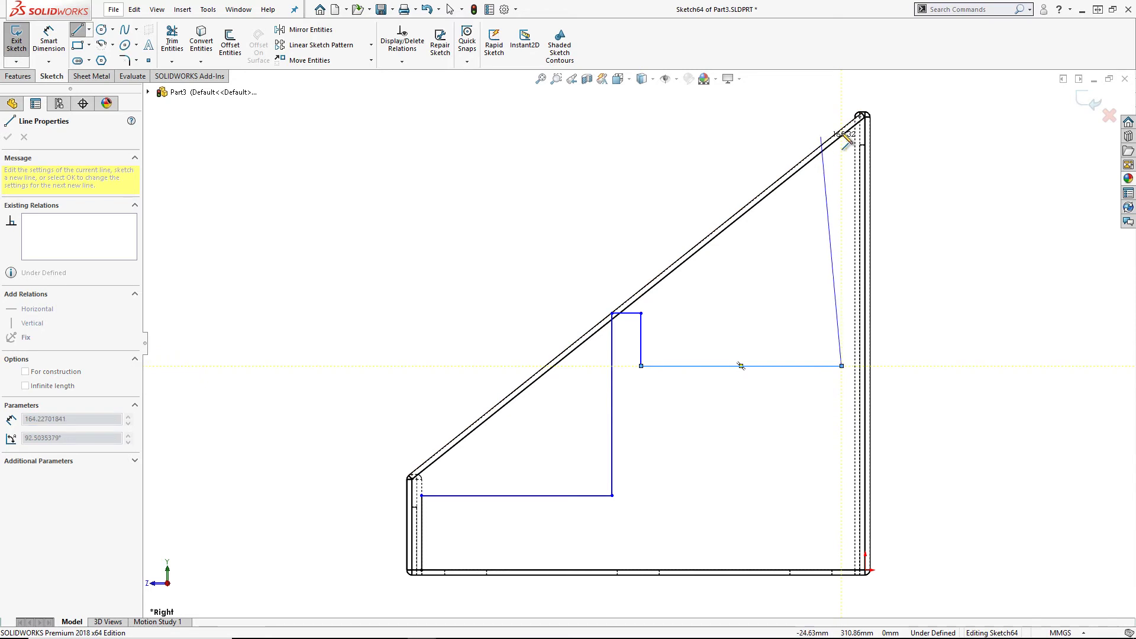
click(842, 113)
key(Escape)
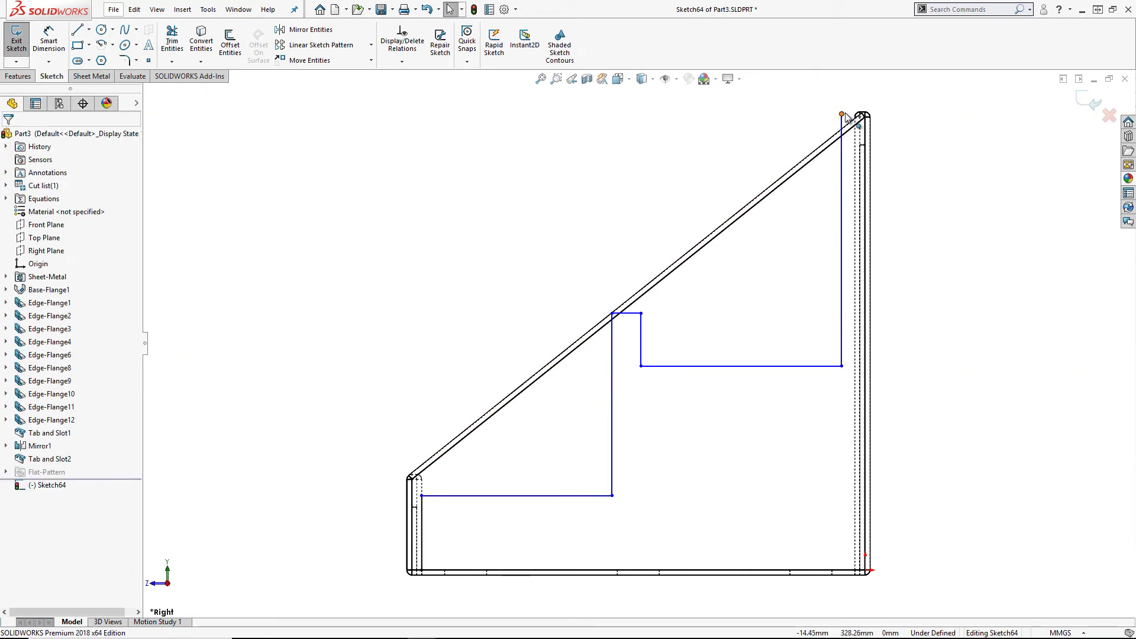
Align the profile's upper endpoint horizontally with the back wall's top vertex, and make the two long horizontal lines equal in length.
click(843, 114)
ctrl+click(870, 117)
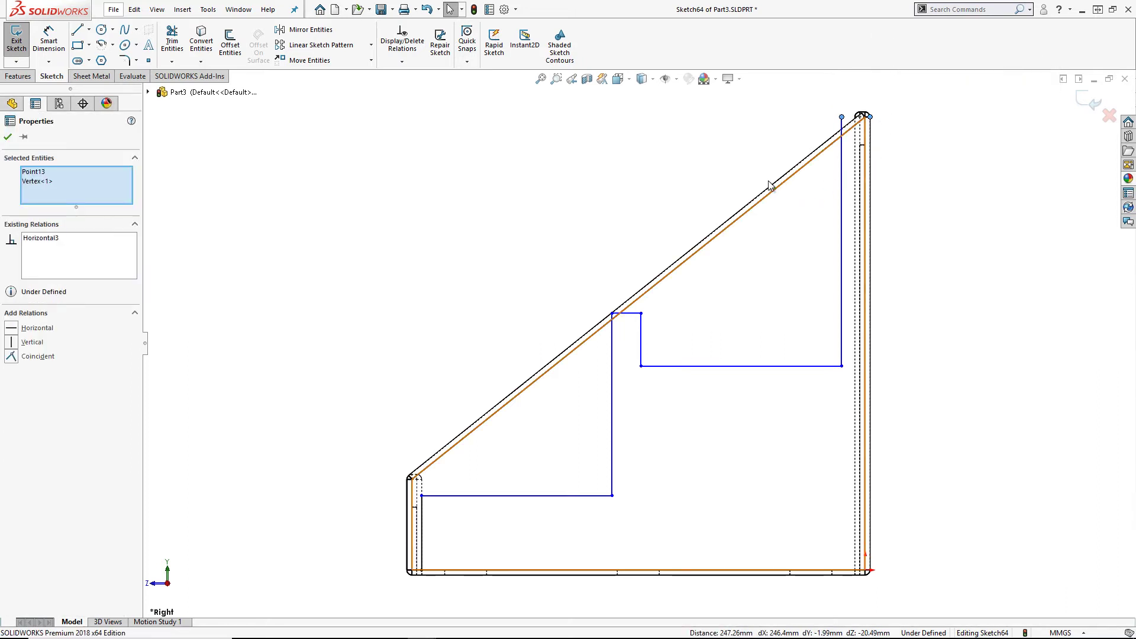
click(648, 264)
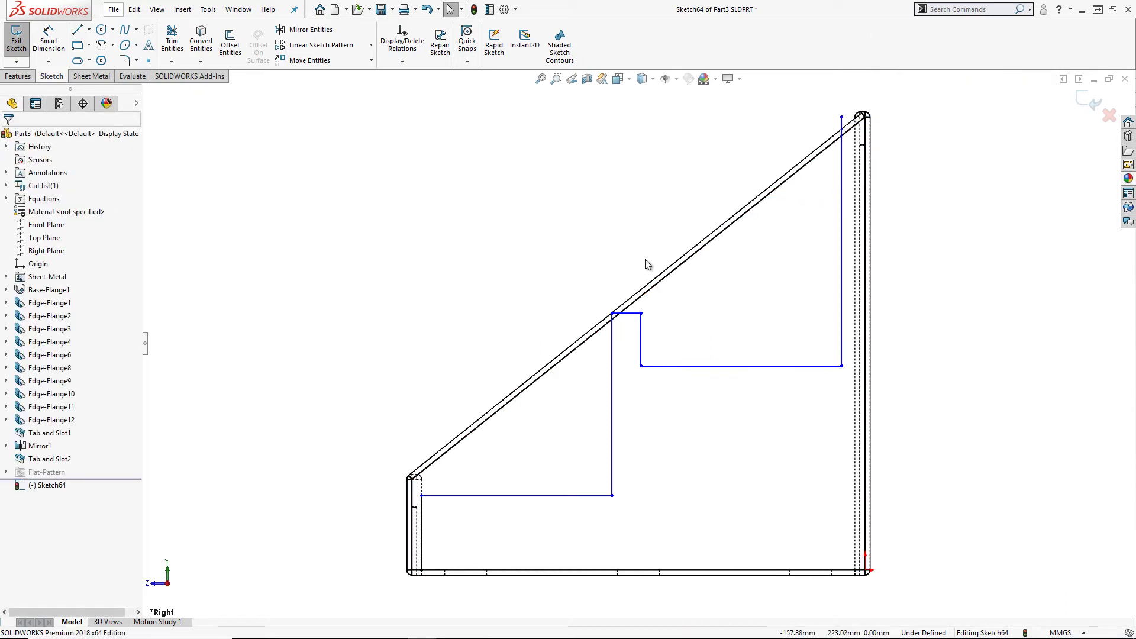
click(676, 365)
ctrl+click(556, 496)
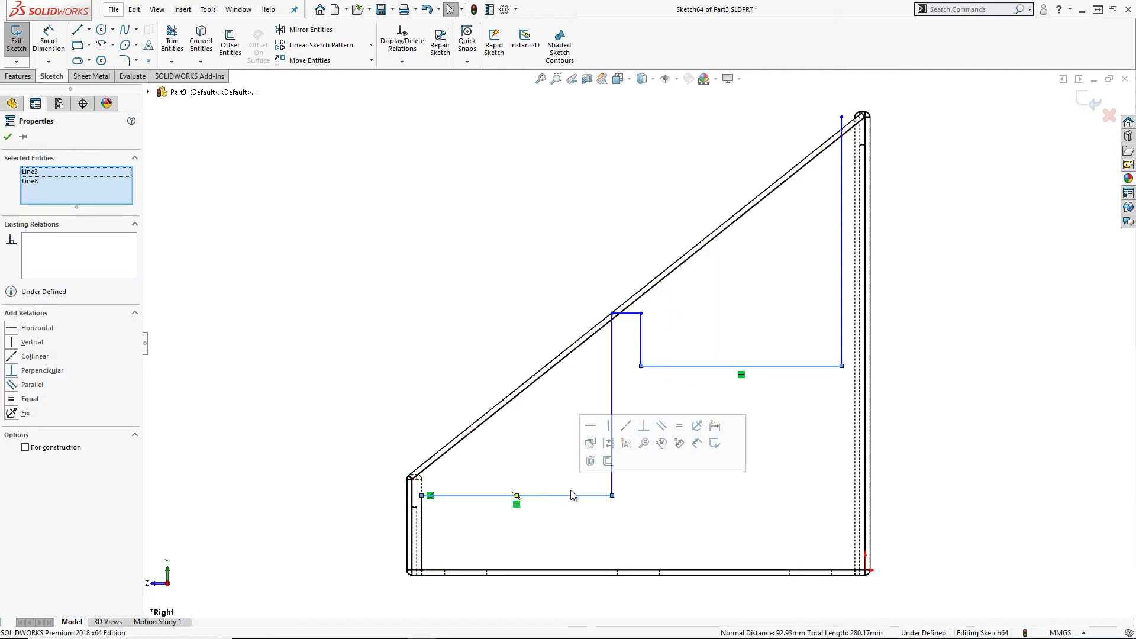
click(679, 426)
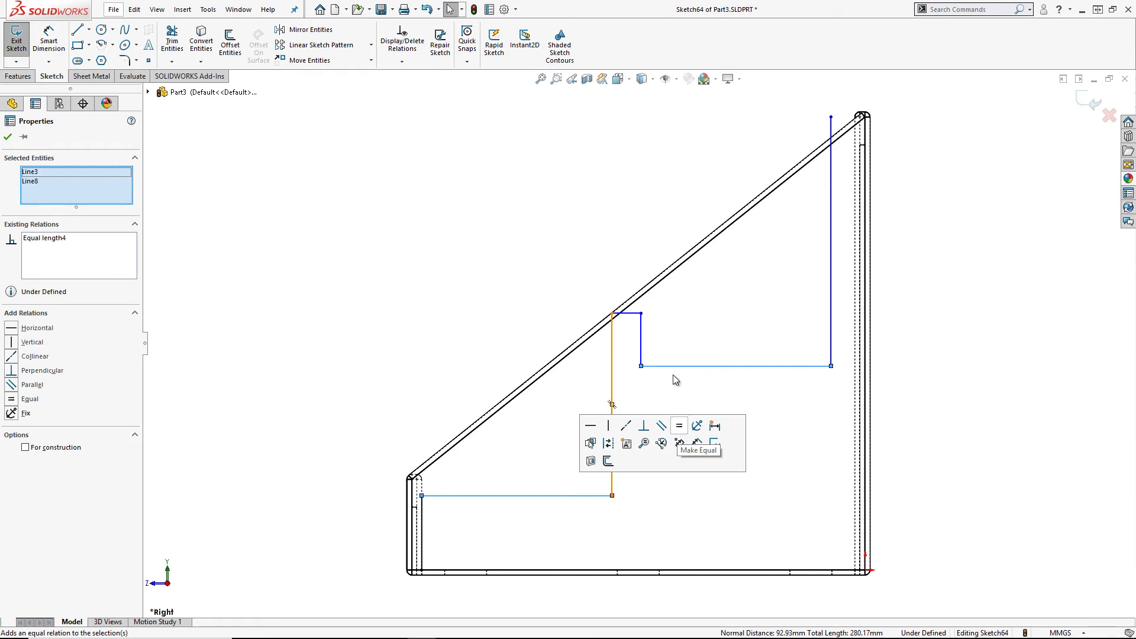
click(608, 252)
Dimension the gap between the profile's rear vertical line and the back wall's inner edge, linking it to the global variable Thickness.
right_click(608, 252)
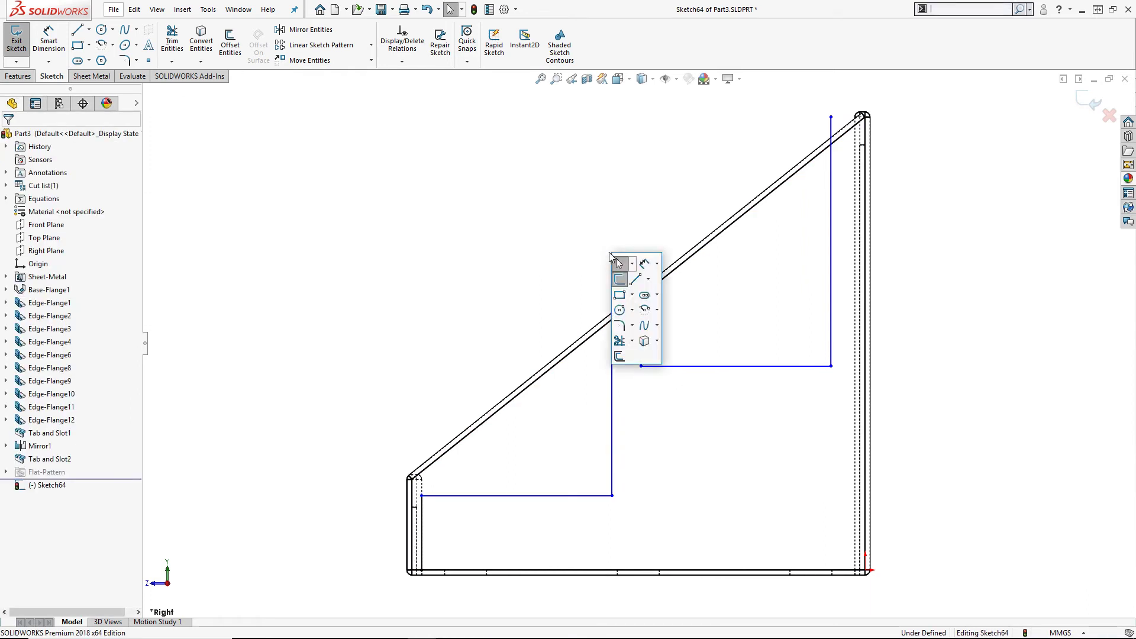
click(619, 264)
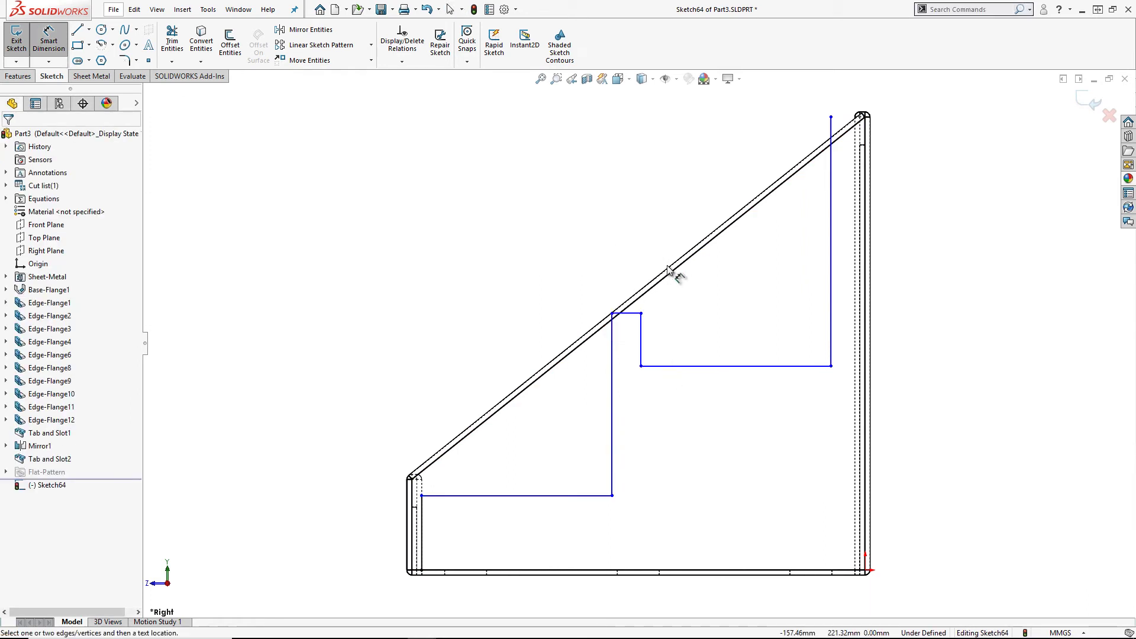
click(831, 278)
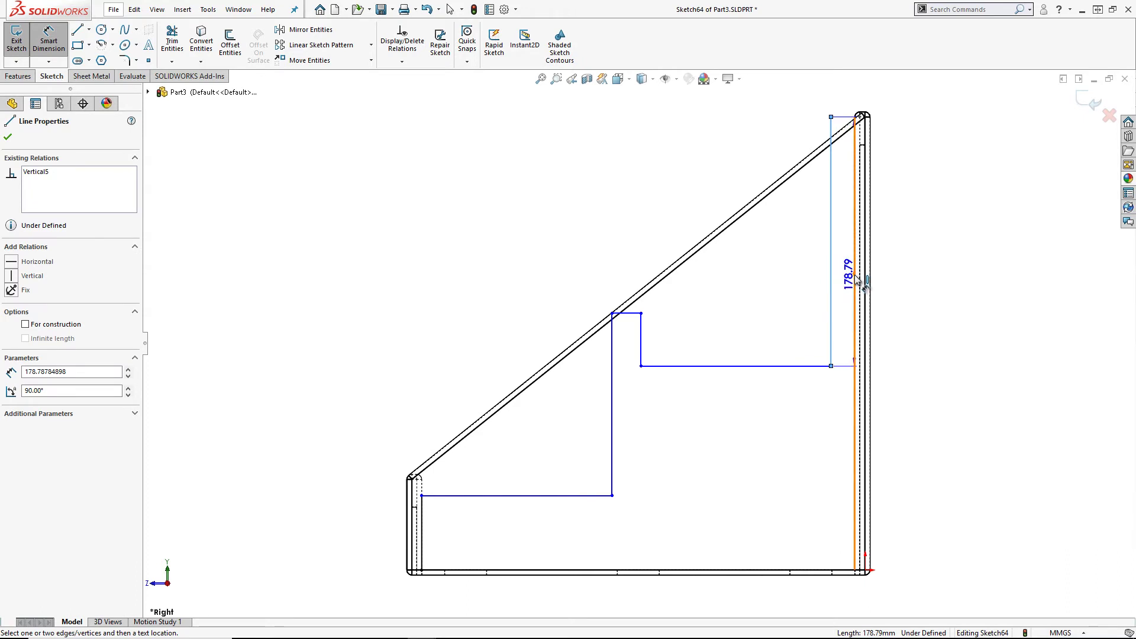
click(862, 284)
click(793, 254)
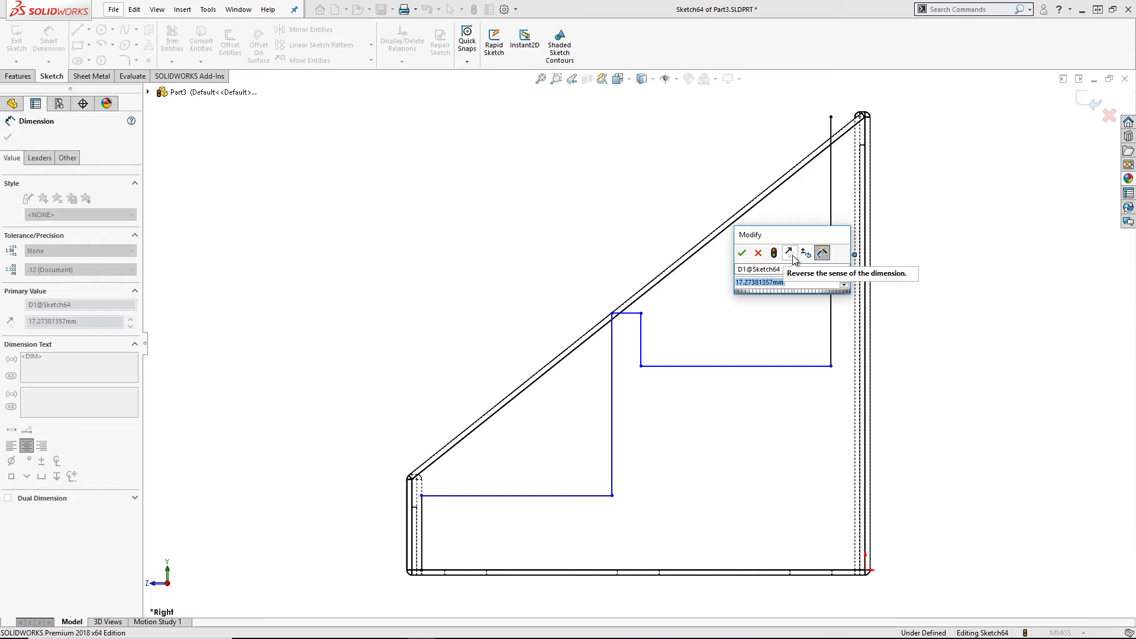
text(=)
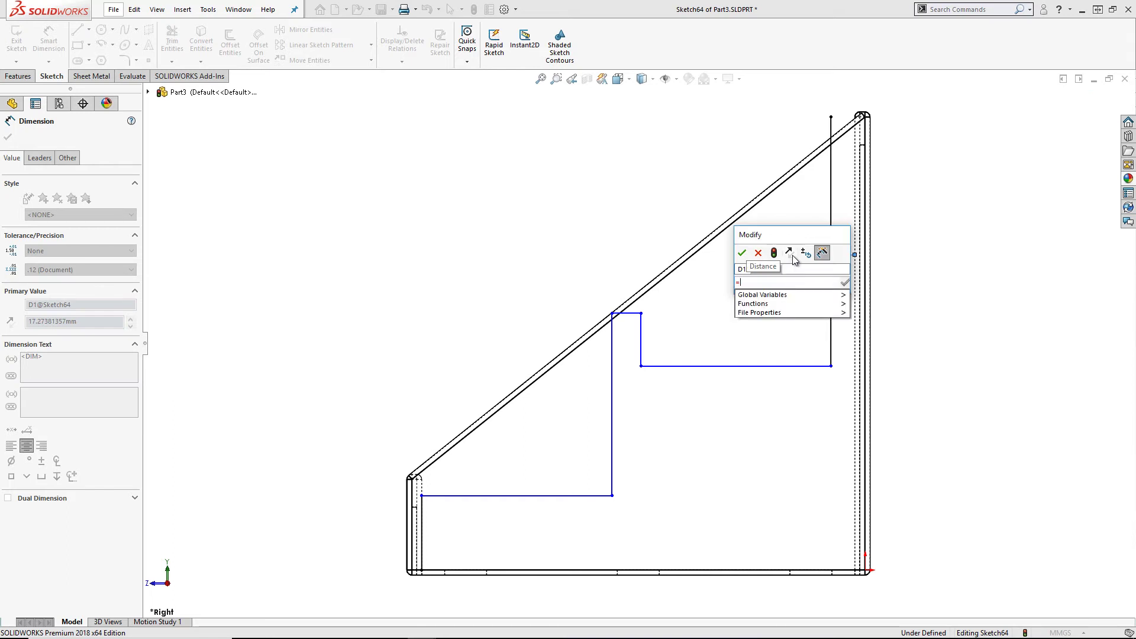
mouse_move(793, 295)
click(859, 298)
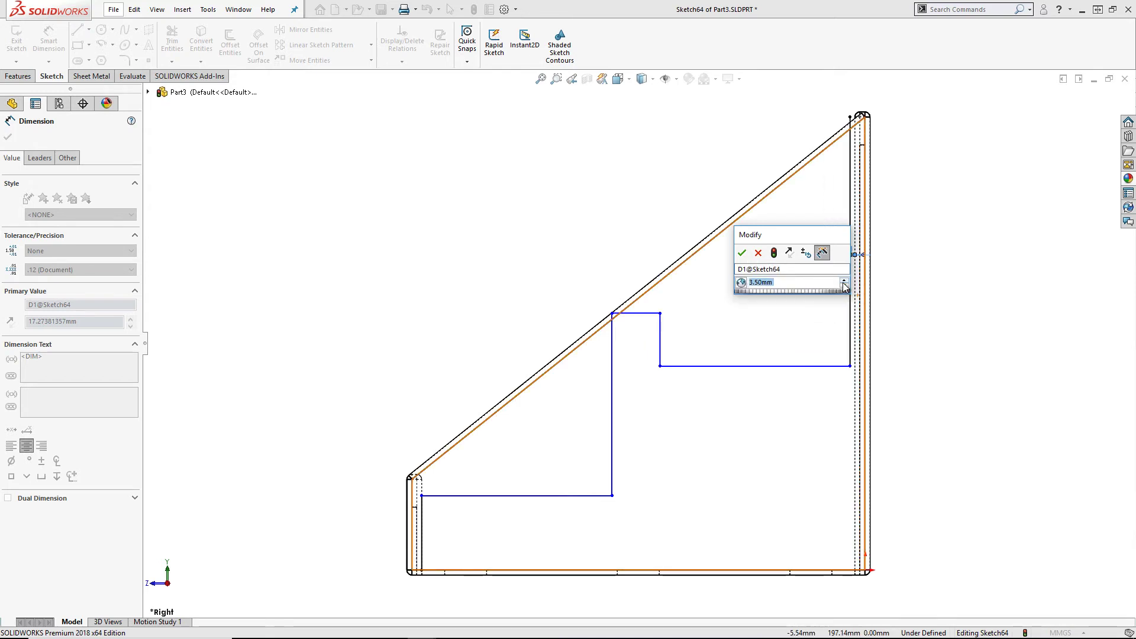
key(Return)
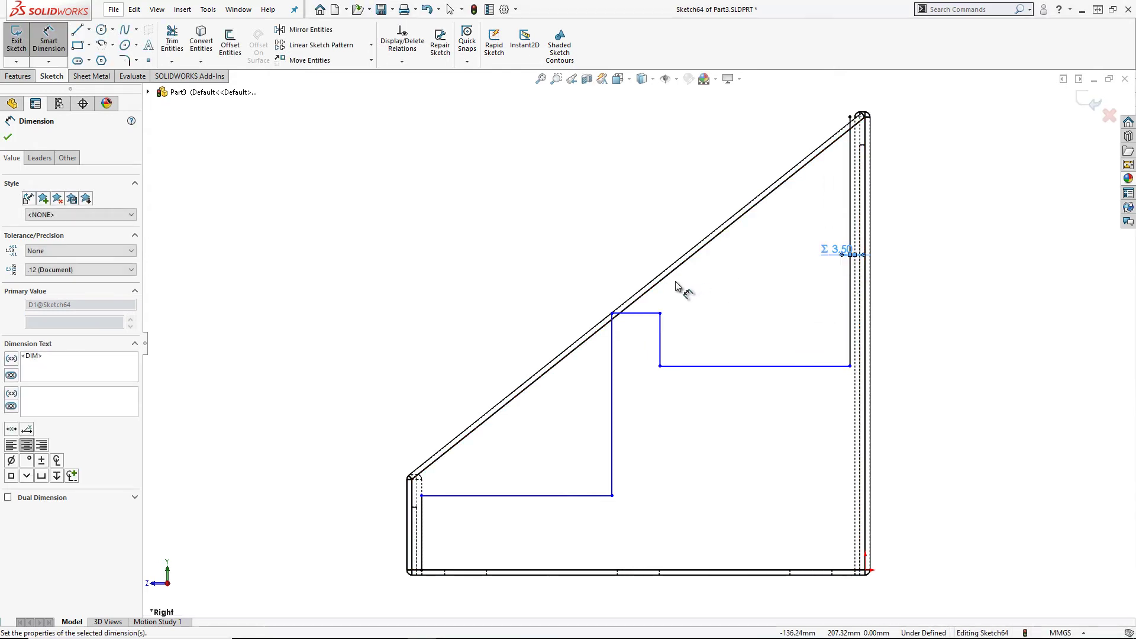
Dimension the short horizontal line at the profile's middle peak with the equation "Thickness"*2+.5.
click(649, 313)
click(644, 253)
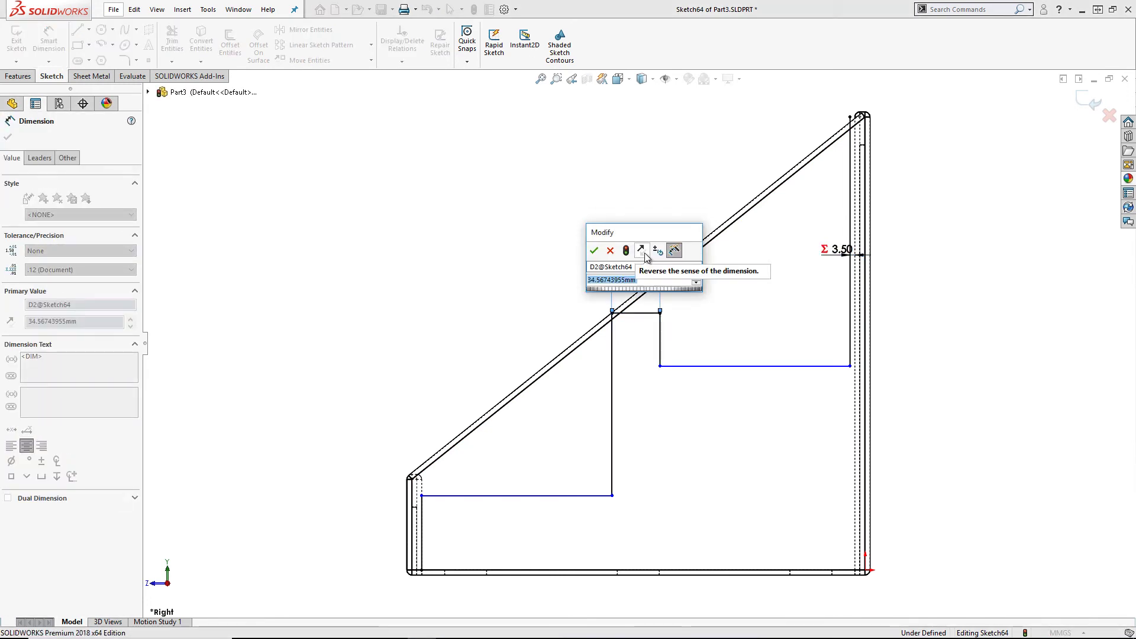
text(=)
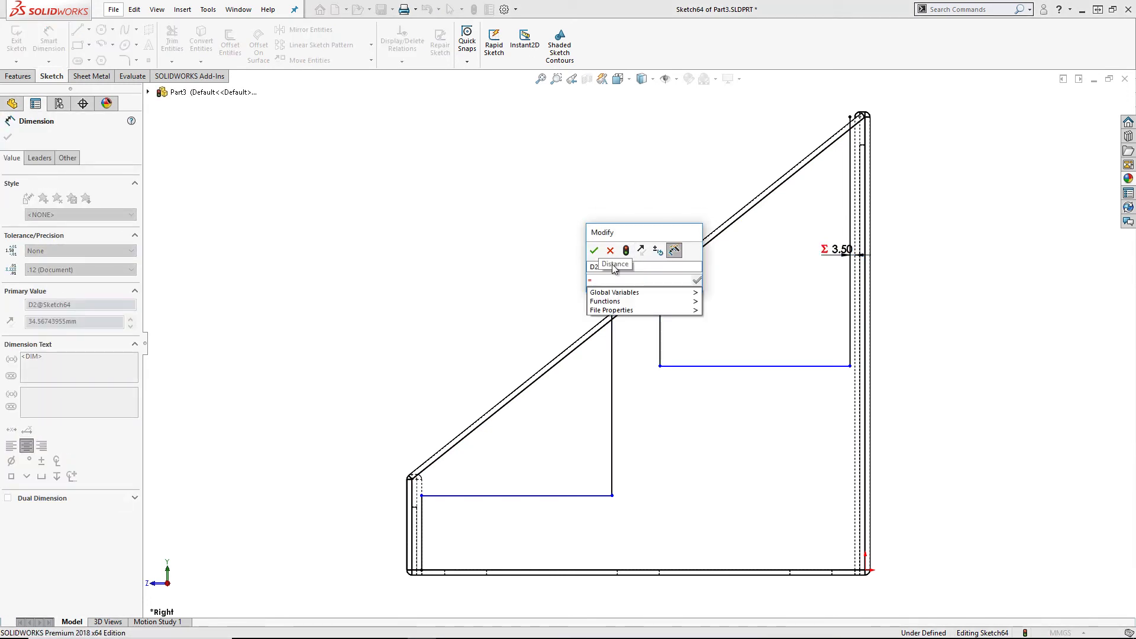
mouse_move(620, 294)
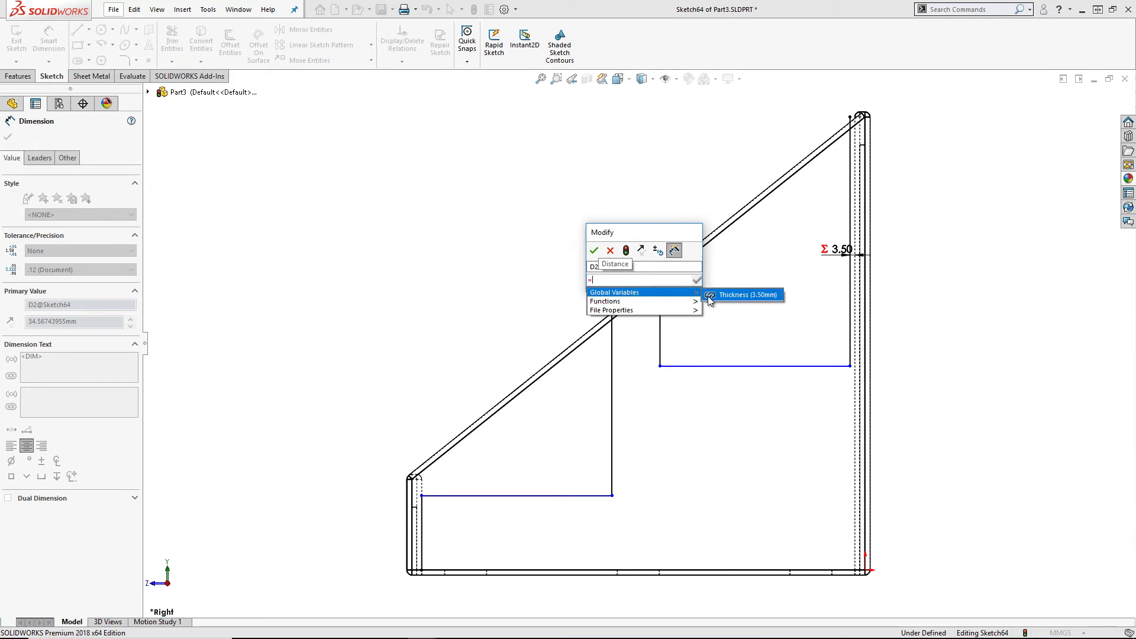
click(727, 295)
text(*2)
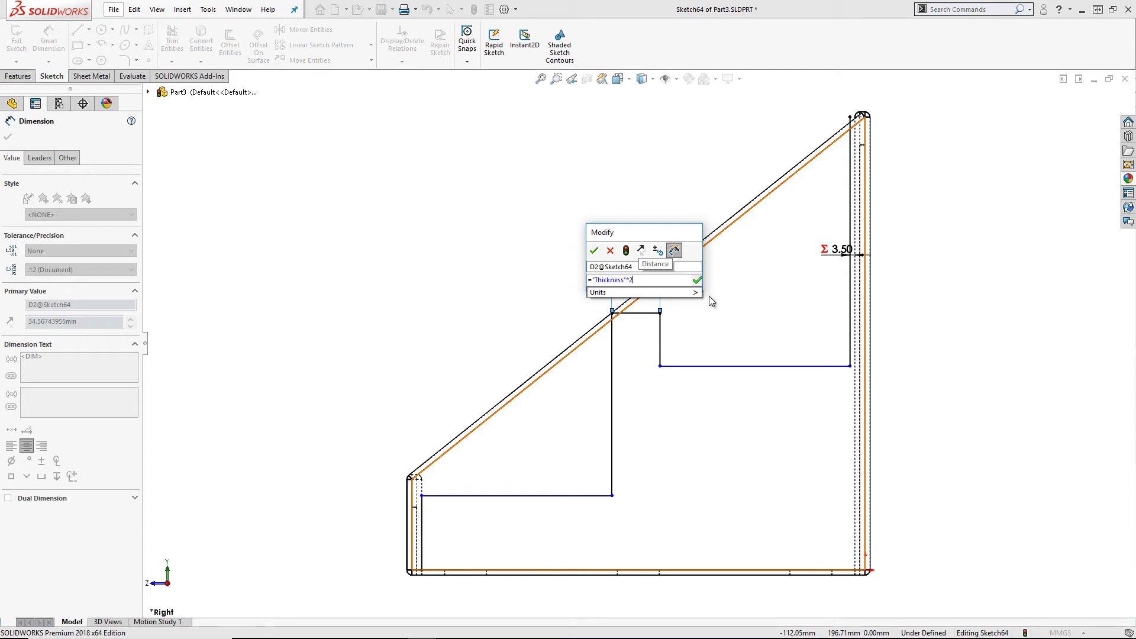
text(+.5)
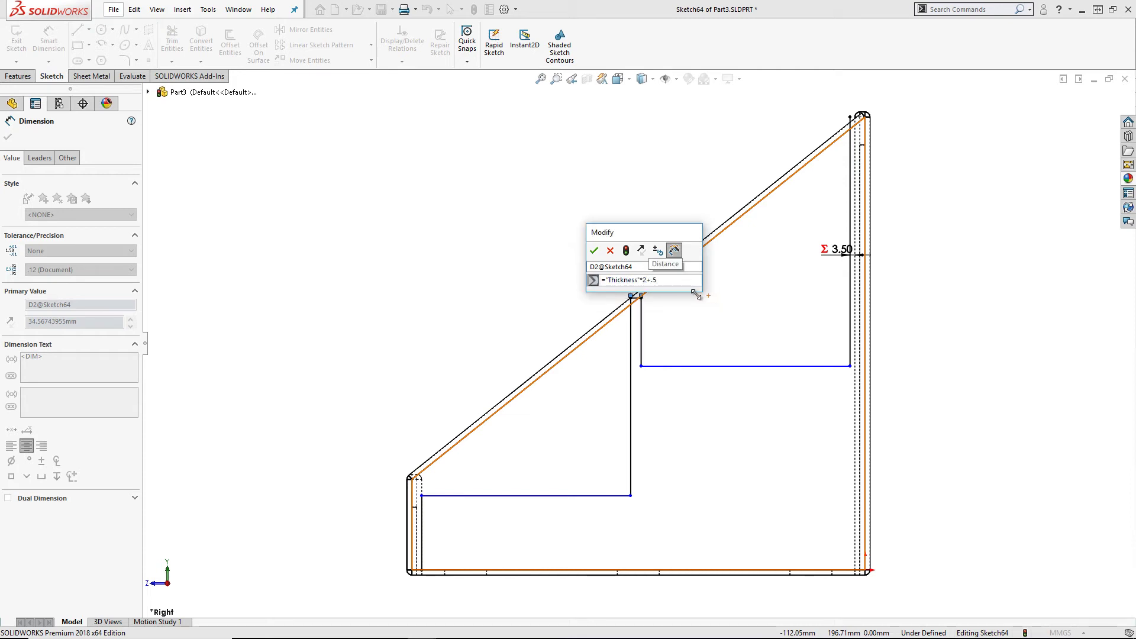
click(594, 250)
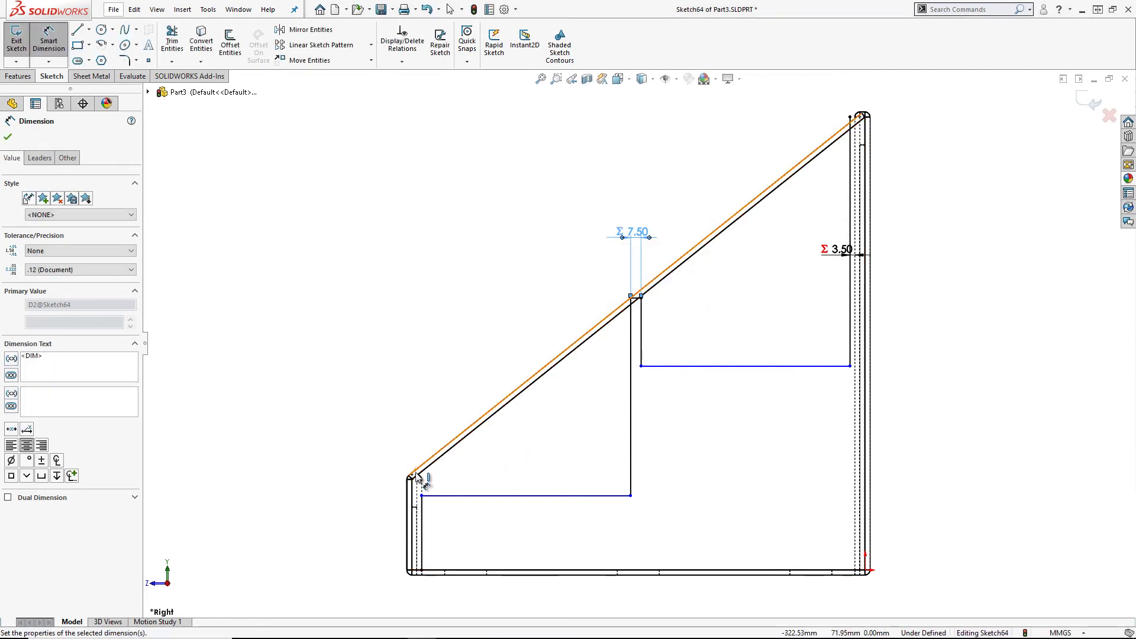
Dimension the lower long horizontal line 20 mm below the front wall's top.
click(443, 495)
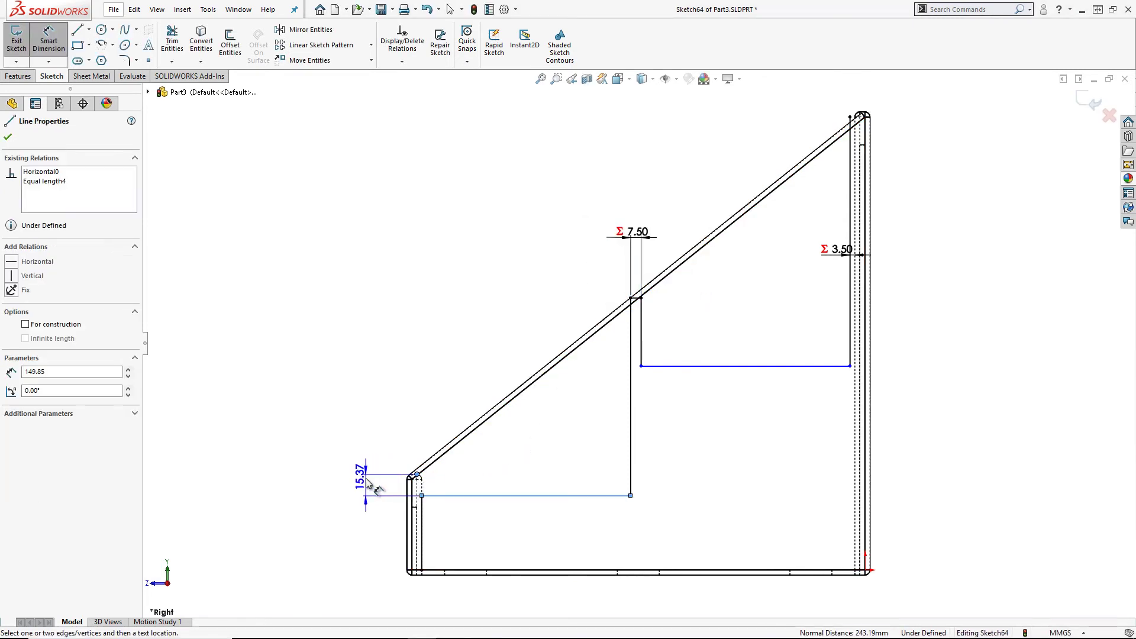
click(362, 478)
text(20)
key(Return)
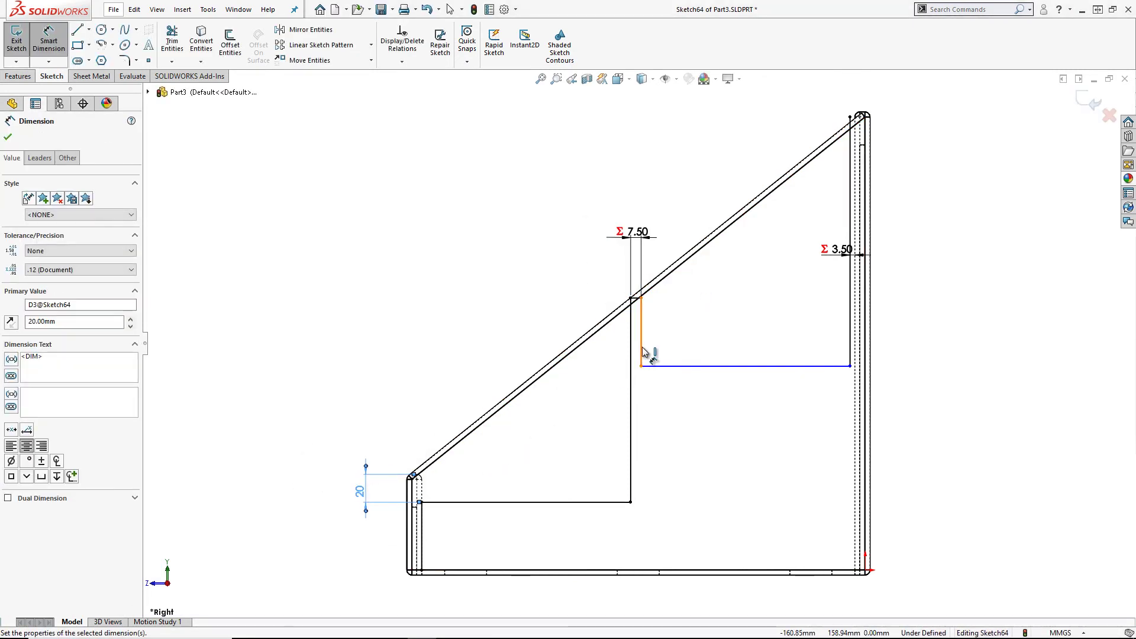
Set the length of the short vertical line behind the middle peak to 20 mm and exit the sketch.
click(641, 349)
click(566, 342)
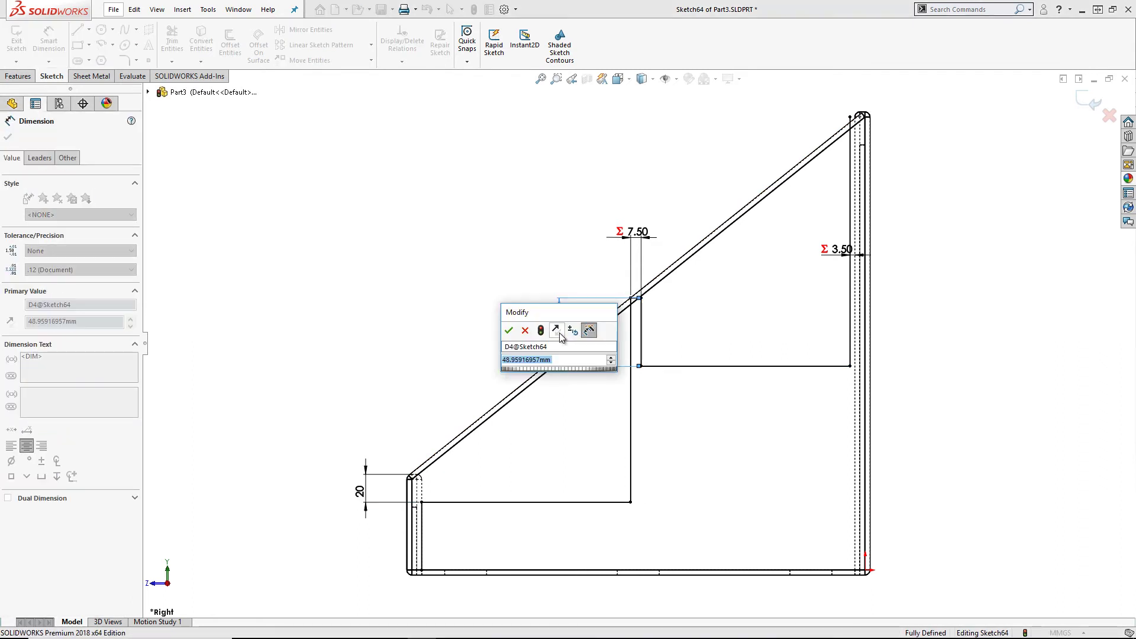
text(20)
key(Return)
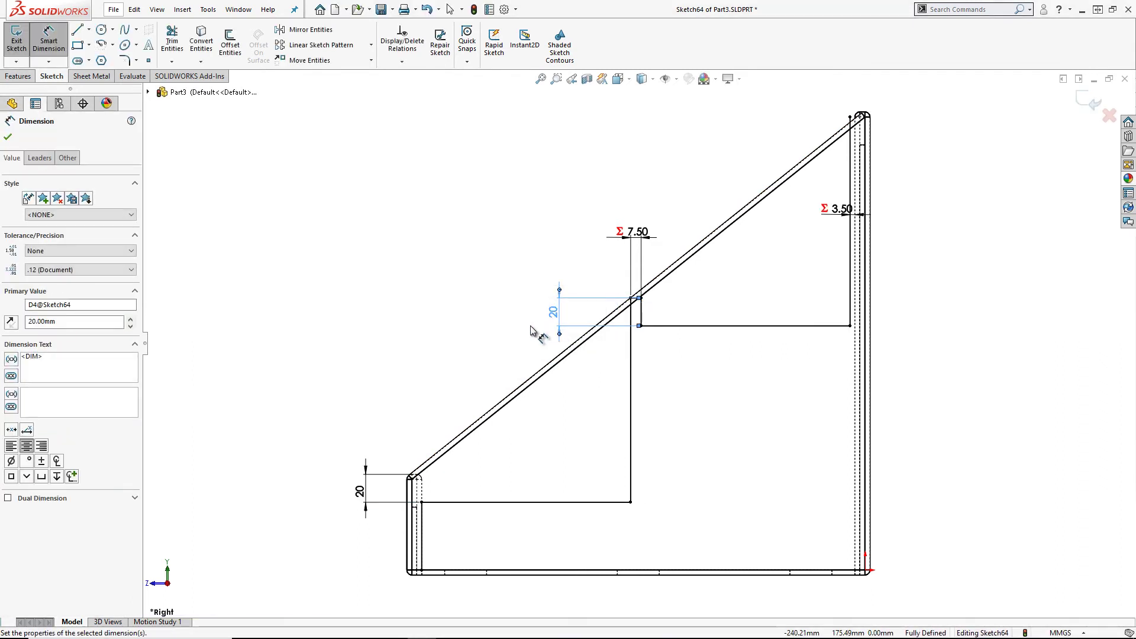
key(Escape)
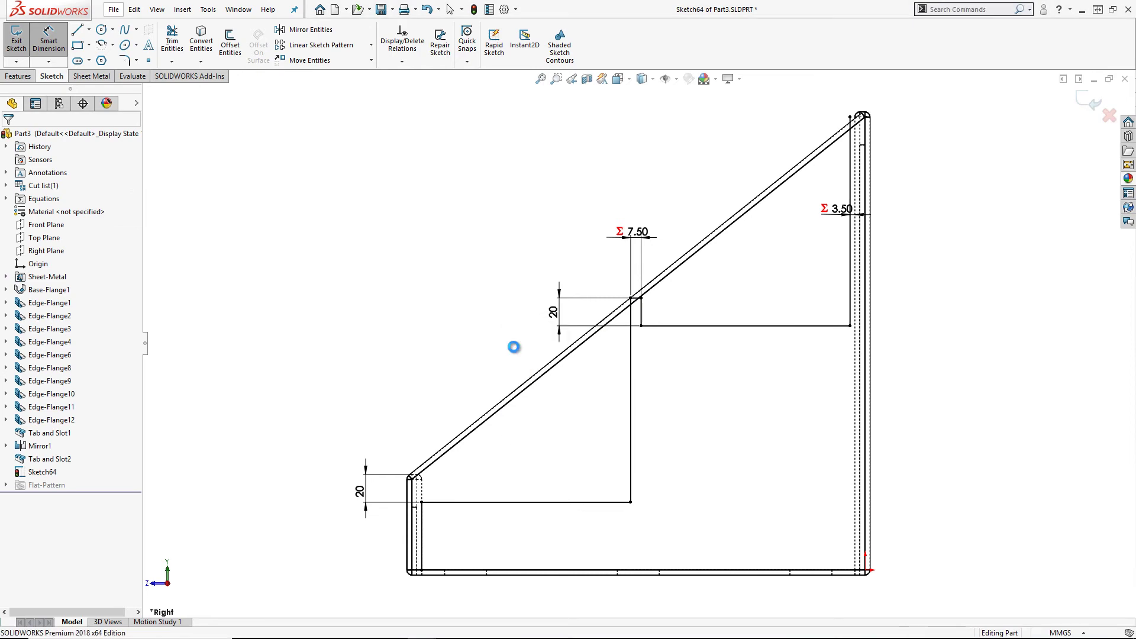
Show the bin in isometric view with the Shaded With Edges display style.
key(ctrl+7)
click(652, 79)
click(642, 93)
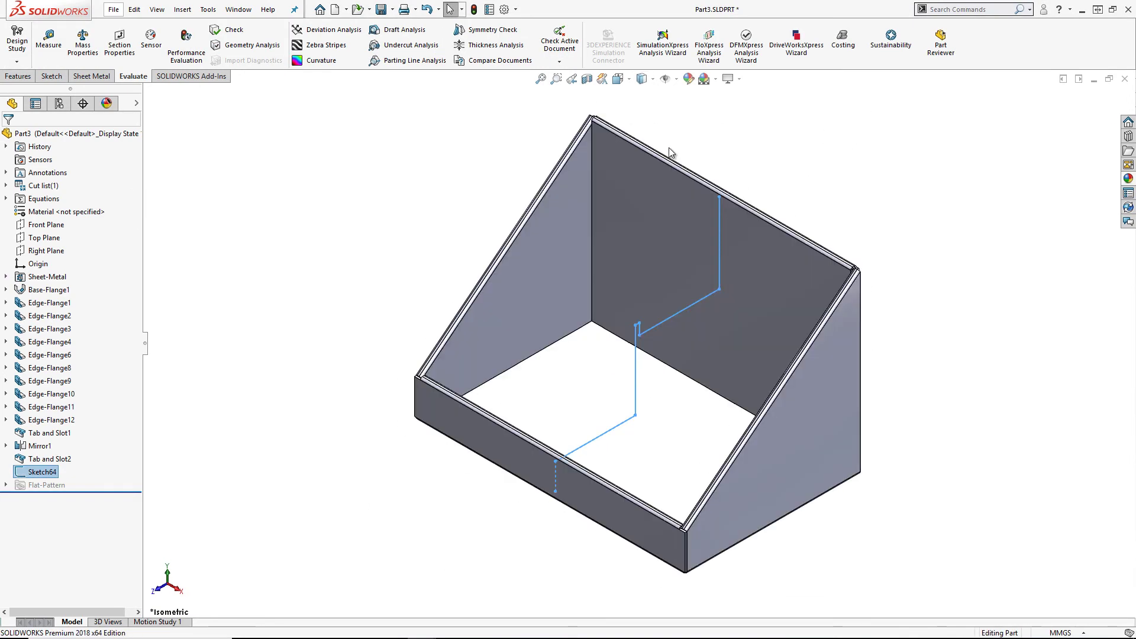
Start a Base Flange from the stepped sketch and extend Direction 1 Up To Surface, to the left side wall's inner face.
key(s)
click(679, 292)
click(679, 307)
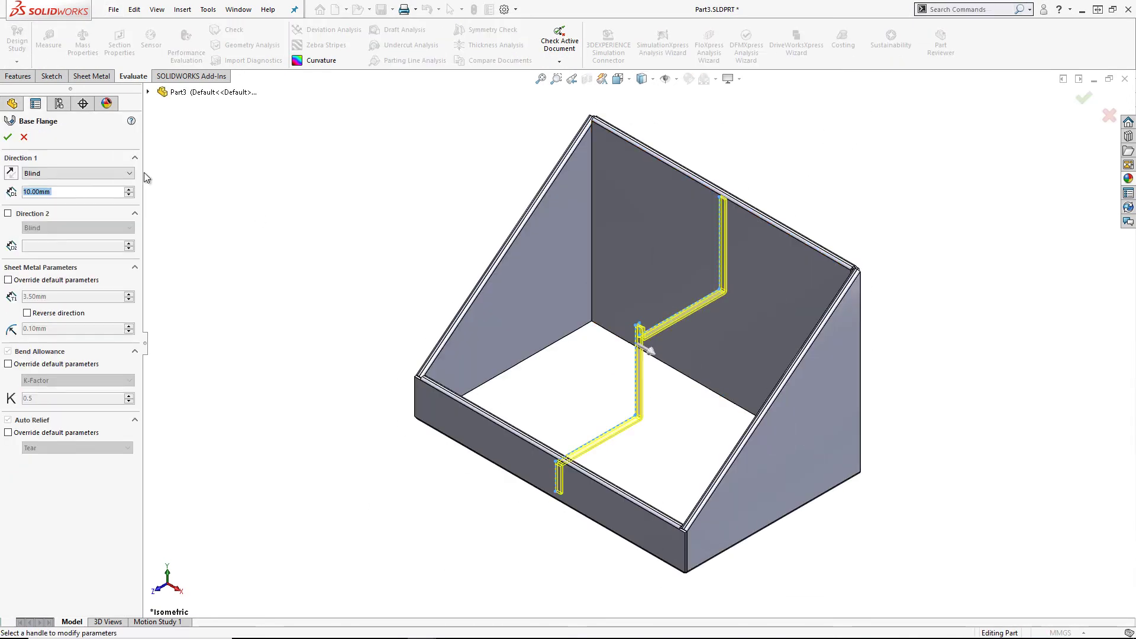
click(130, 173)
click(47, 193)
click(552, 278)
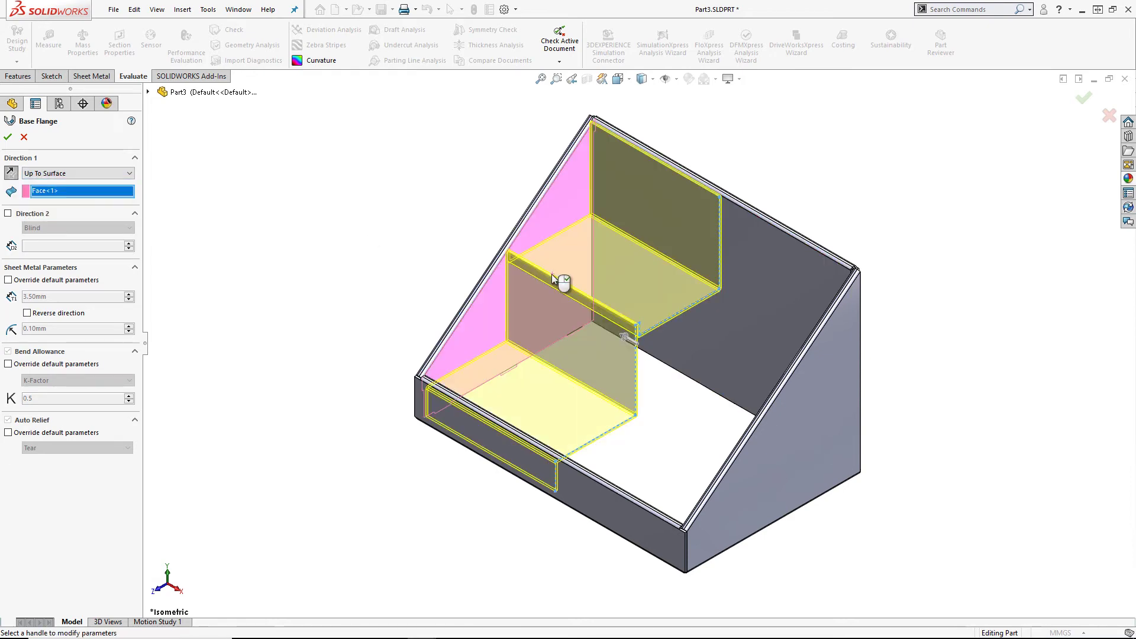
Enable Direction 2 of the base flange as Up To Surface, ending at the opposite side wall's inner face.
key(shift+Right)
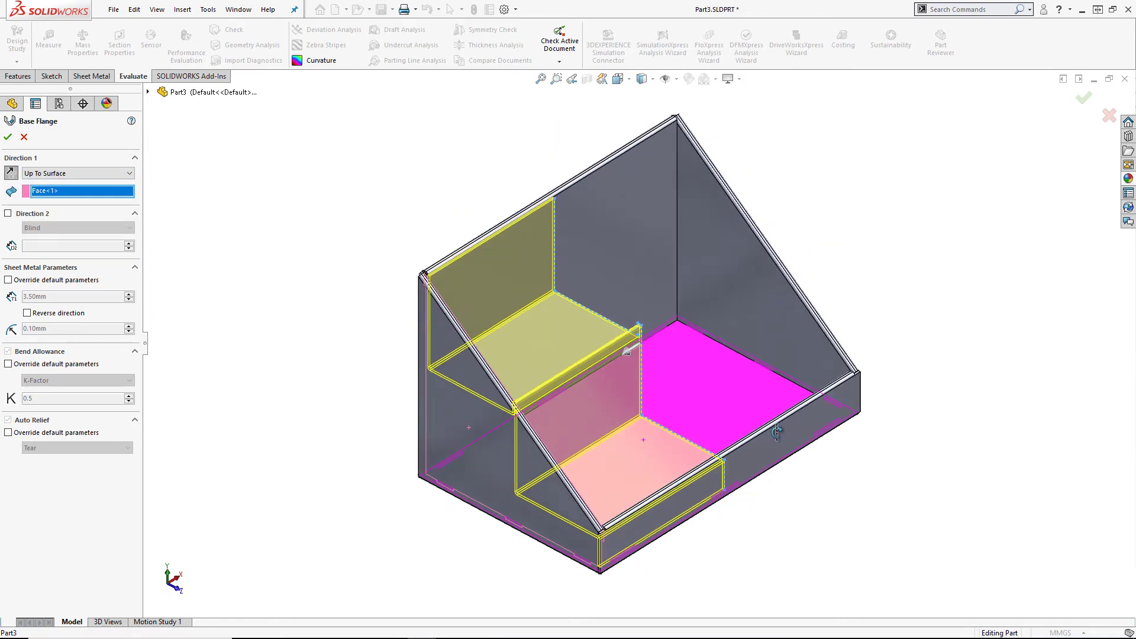
click(8, 214)
click(77, 228)
click(48, 247)
click(719, 261)
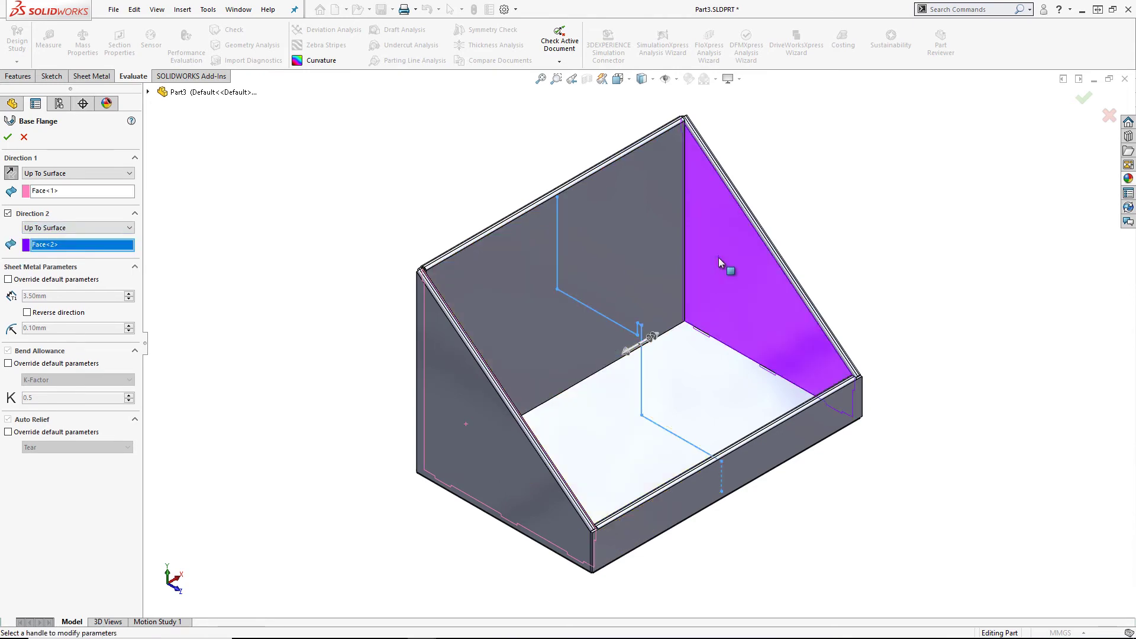
Accept the stepped base flange spanning both side walls and show the bin in isometric view.
key(d)
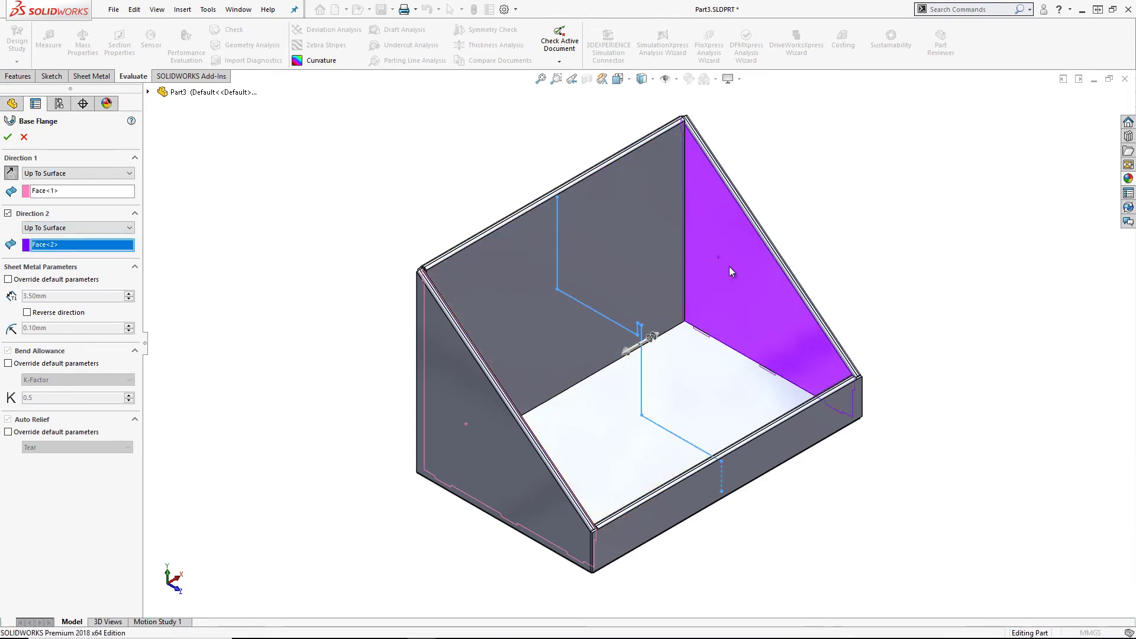
click(730, 268)
key(ctrl+7)
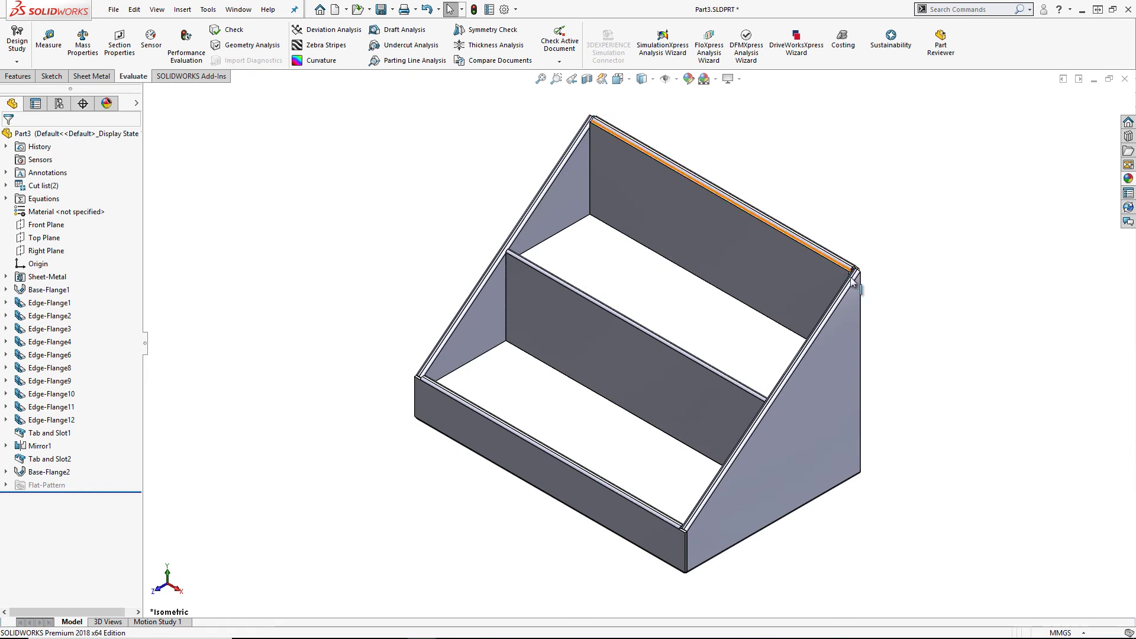
Start a Tab and Slot between the insert's upper riser left vertical edge and the adjoining left side wall face.
click(91, 76)
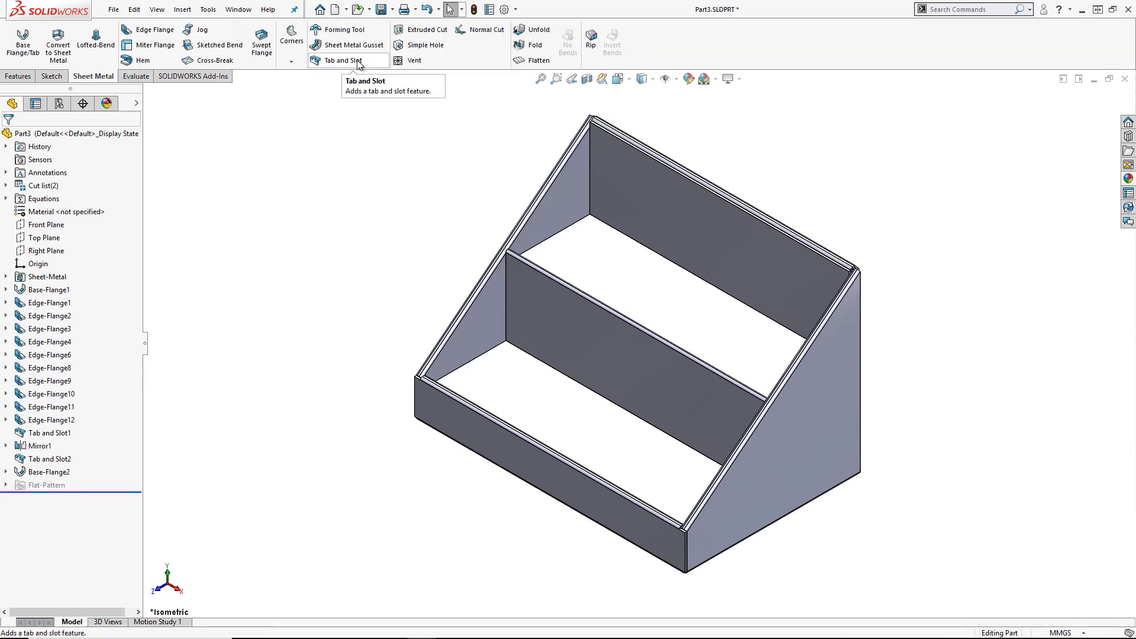
click(342, 60)
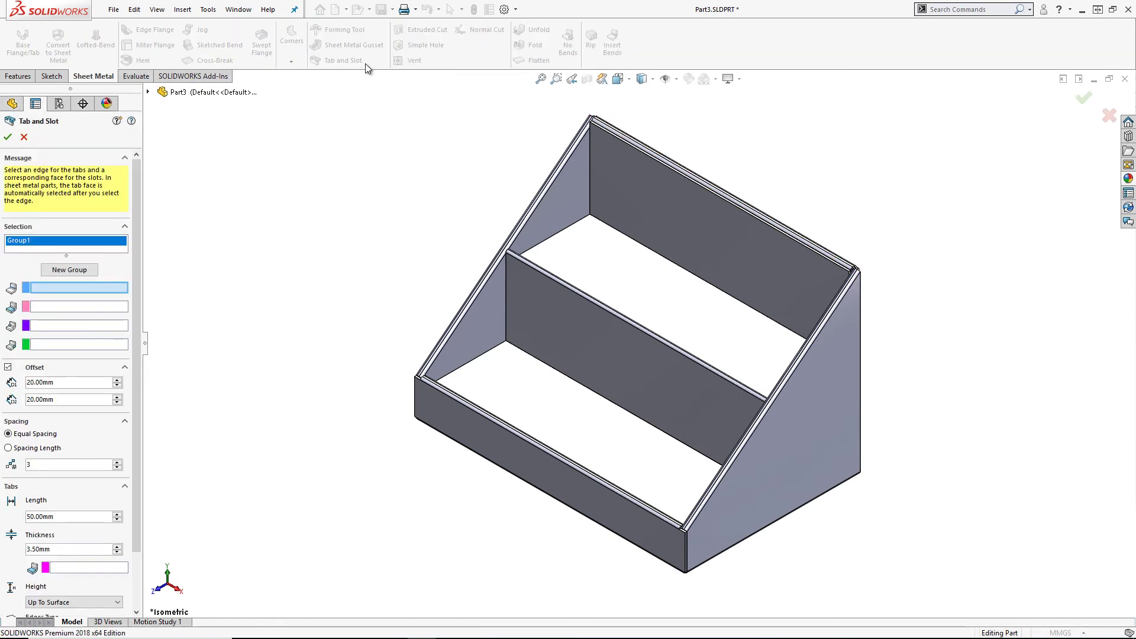
click(591, 187)
right_click(577, 214)
click(582, 223)
click(566, 205)
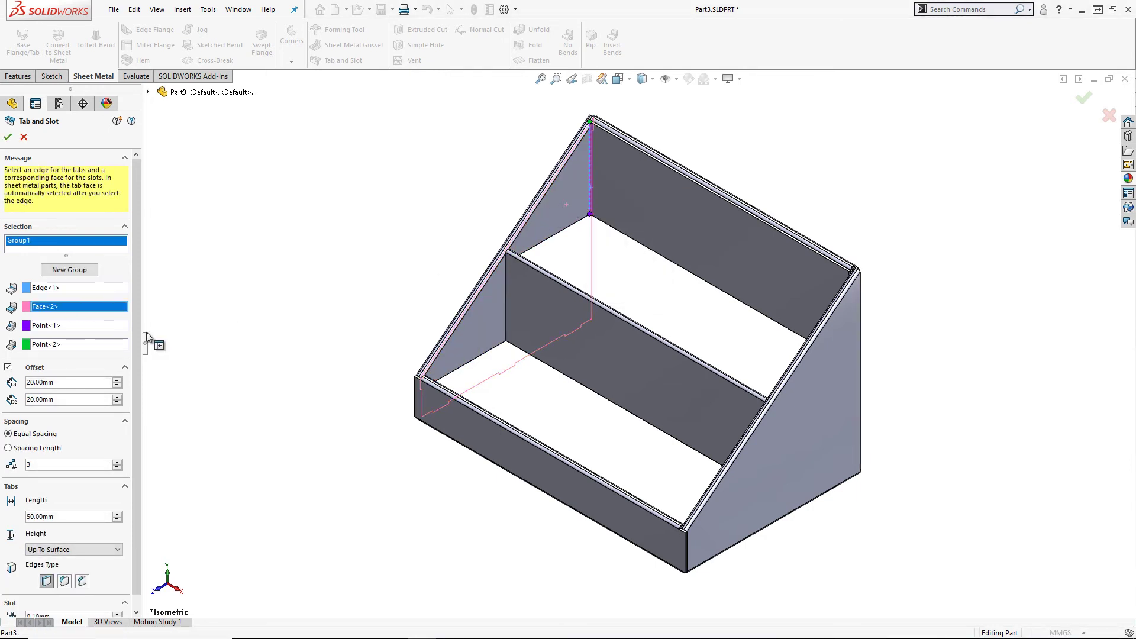
Set both tab offsets to 10 mm, with 2 equally spaced tabs of 40 mm length.
drag(74, 385, 2, 375)
text(10)
key(Return)
scroll(70, 400, down, 1)
scroll(3, 488, down, 1)
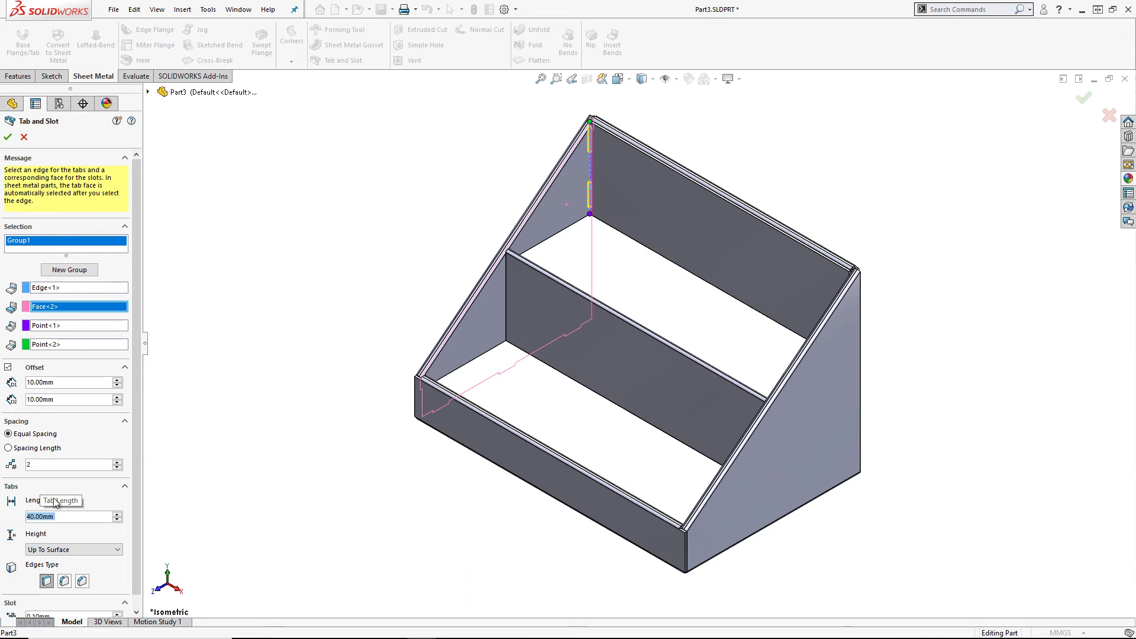
Add a second tab group joining the middle riser's left vertical edge to the left side wall face.
click(70, 270)
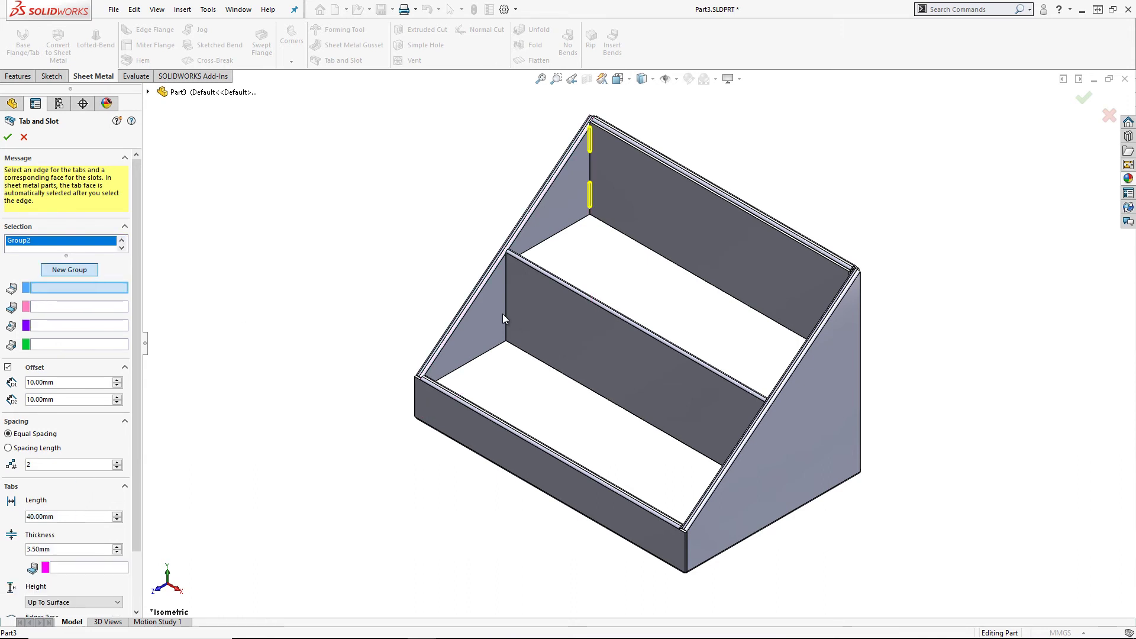
click(506, 312)
right_click(489, 319)
click(517, 353)
click(533, 357)
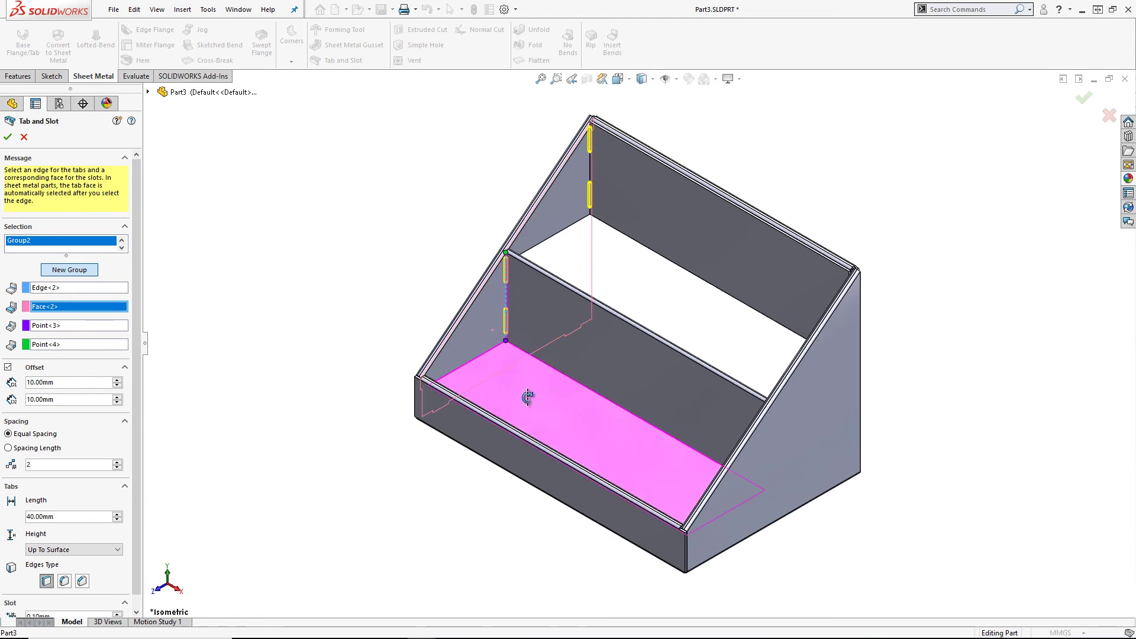
Add a third tab group joining the middle riser's opposite vertical edge to the right side wall face.
middle_drag(525, 398, 669, 398)
click(82, 271)
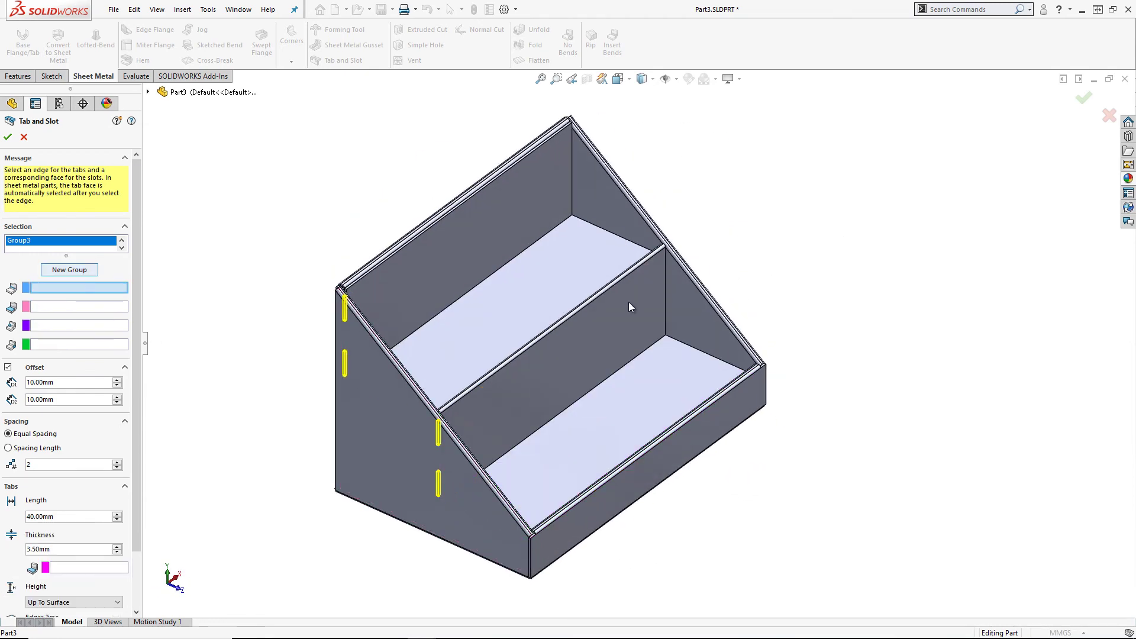
right_click(667, 301)
click(690, 337)
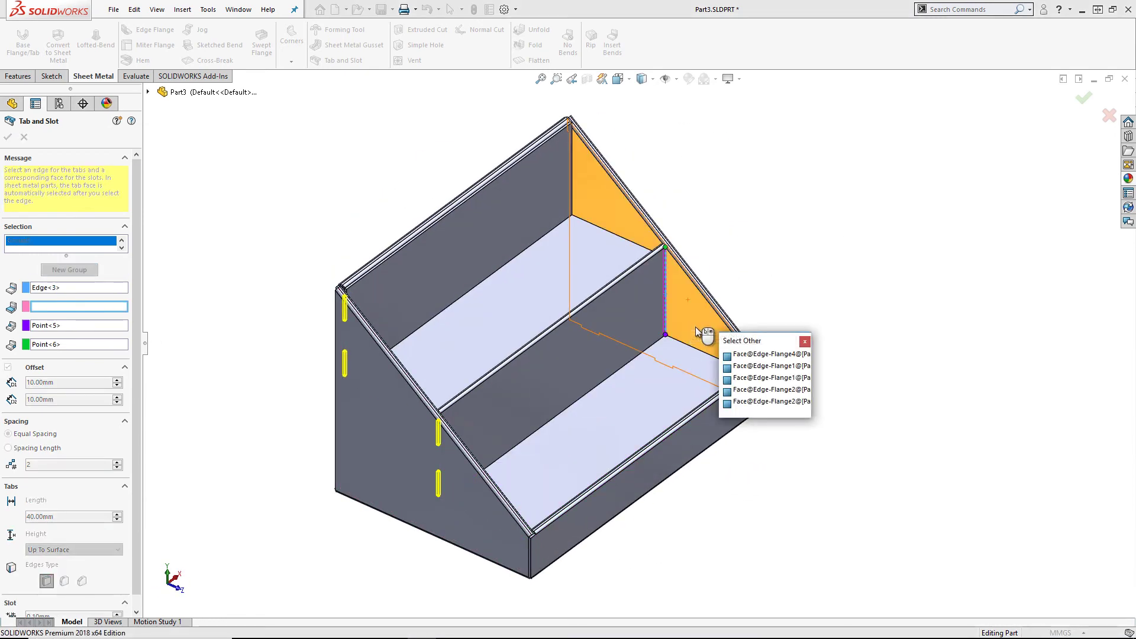
click(697, 331)
Add a fourth tab group joining the upper riser's right vertical edge to the right side wall face, and accept the Tab and Slot.
click(69, 270)
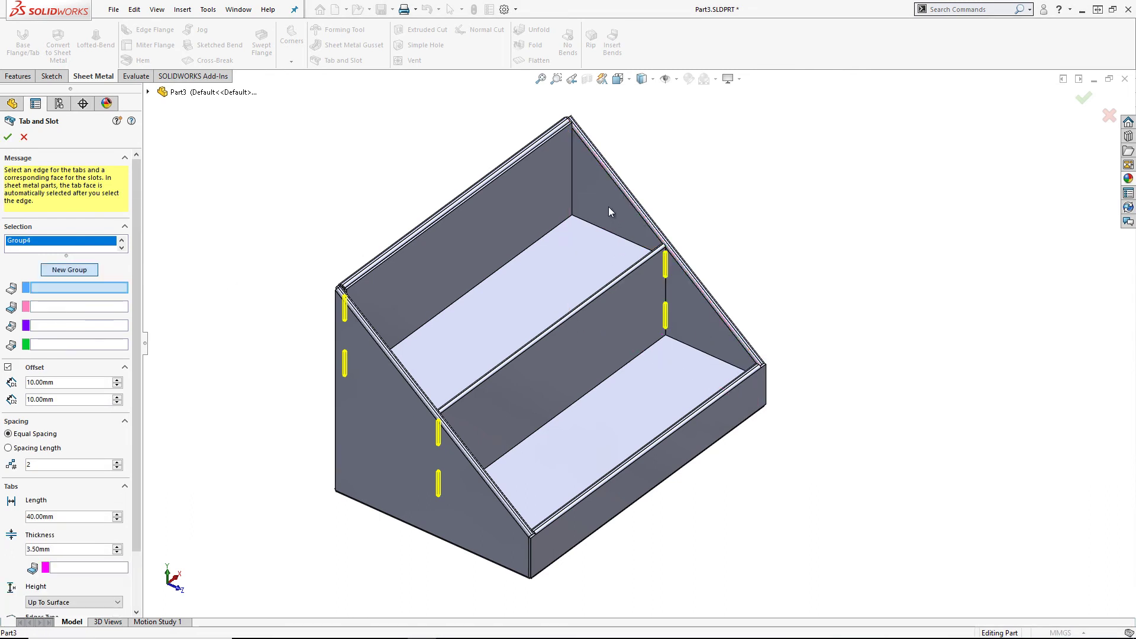
click(571, 192)
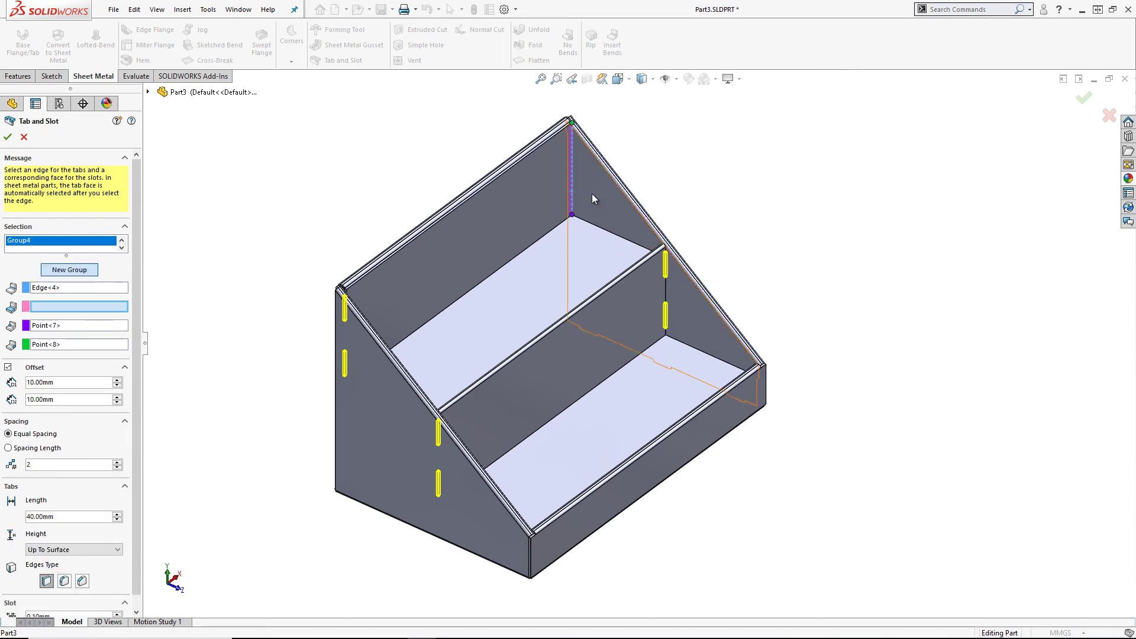
right_click(591, 193)
click(628, 231)
click(595, 212)
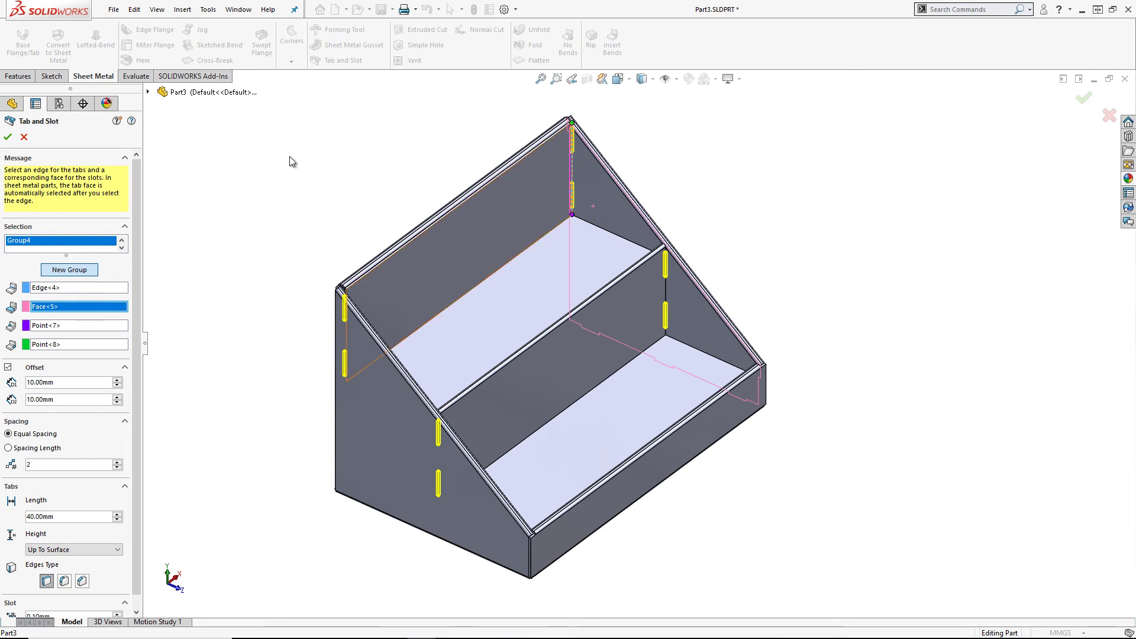
click(8, 138)
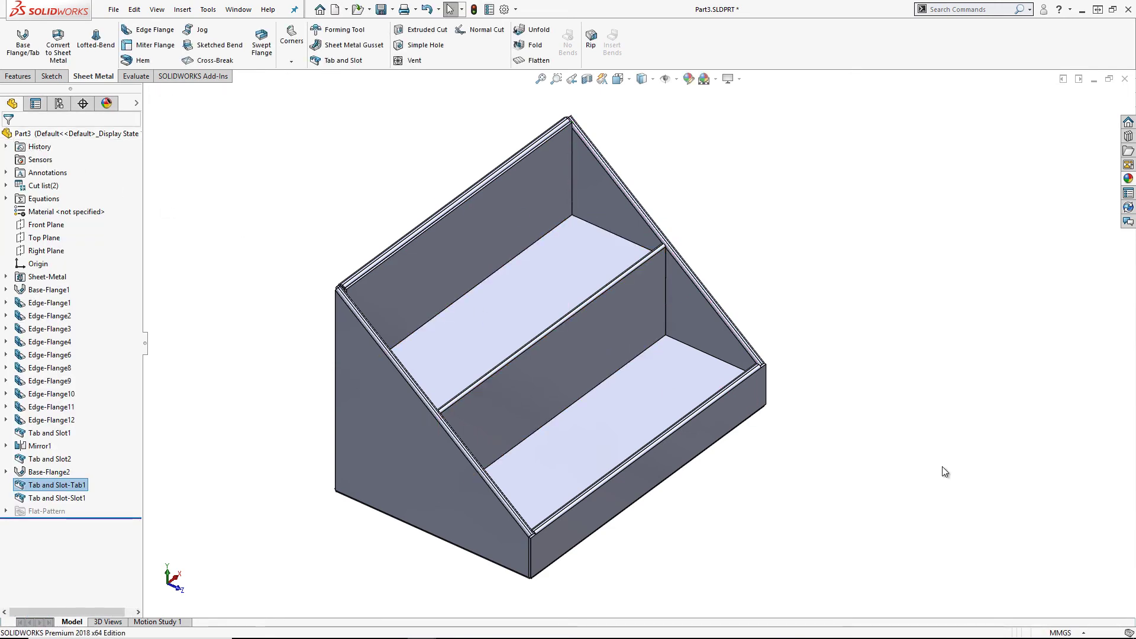
Sketch a center rectangle on the upper riser's front face out to its lower corner, with the vertical centreline coincident with the origin.
key(ctrl+7)
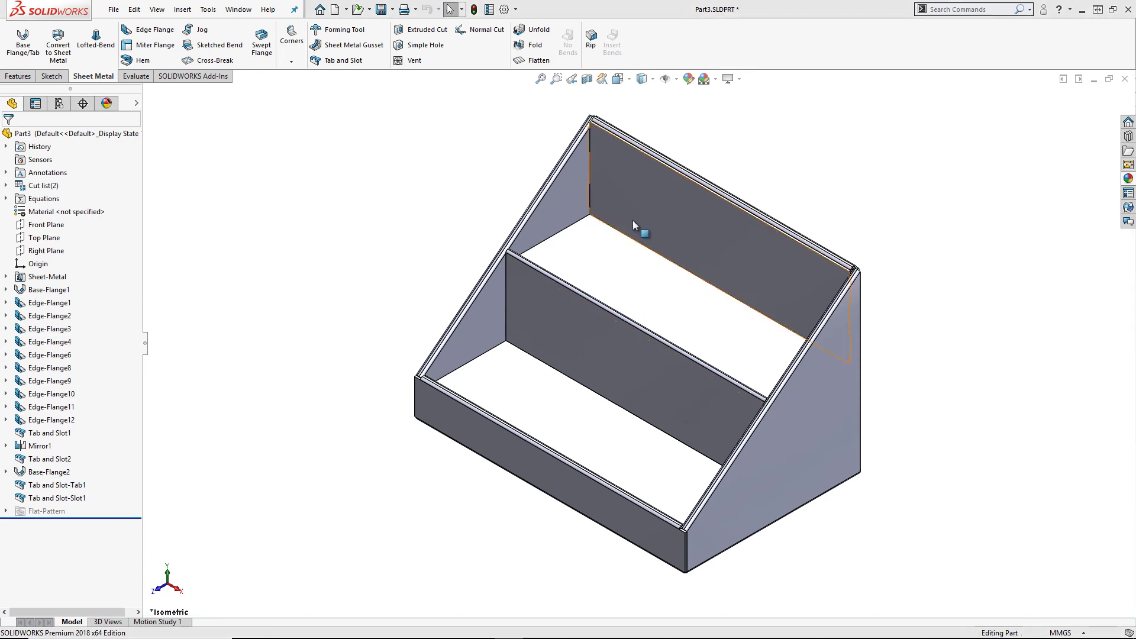
click(635, 225)
click(673, 187)
key(s)
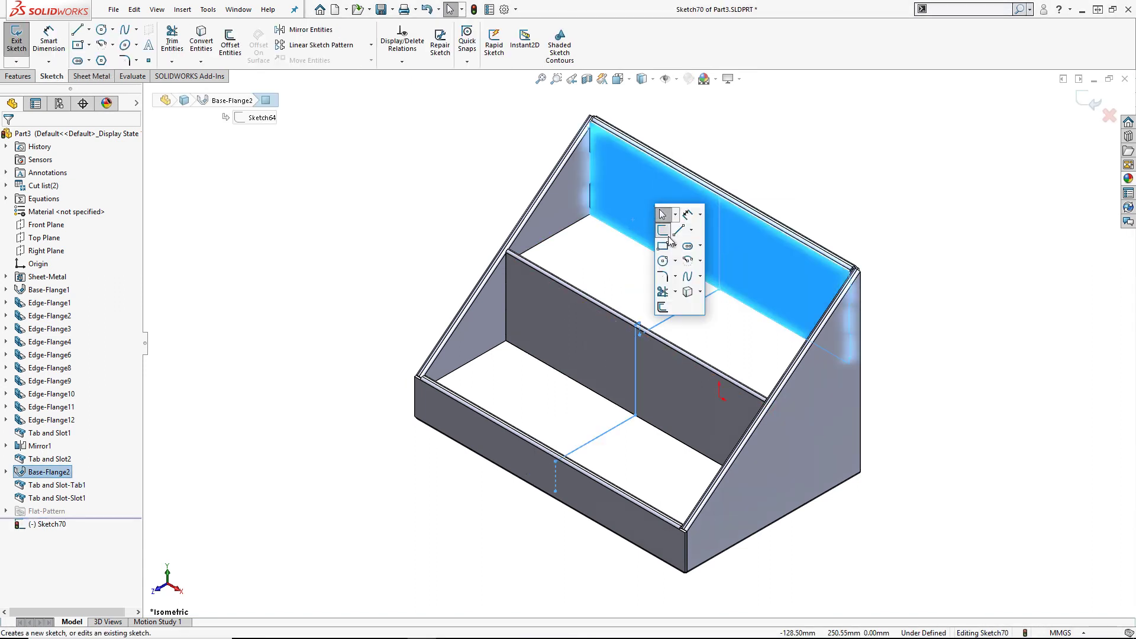
click(675, 247)
click(672, 276)
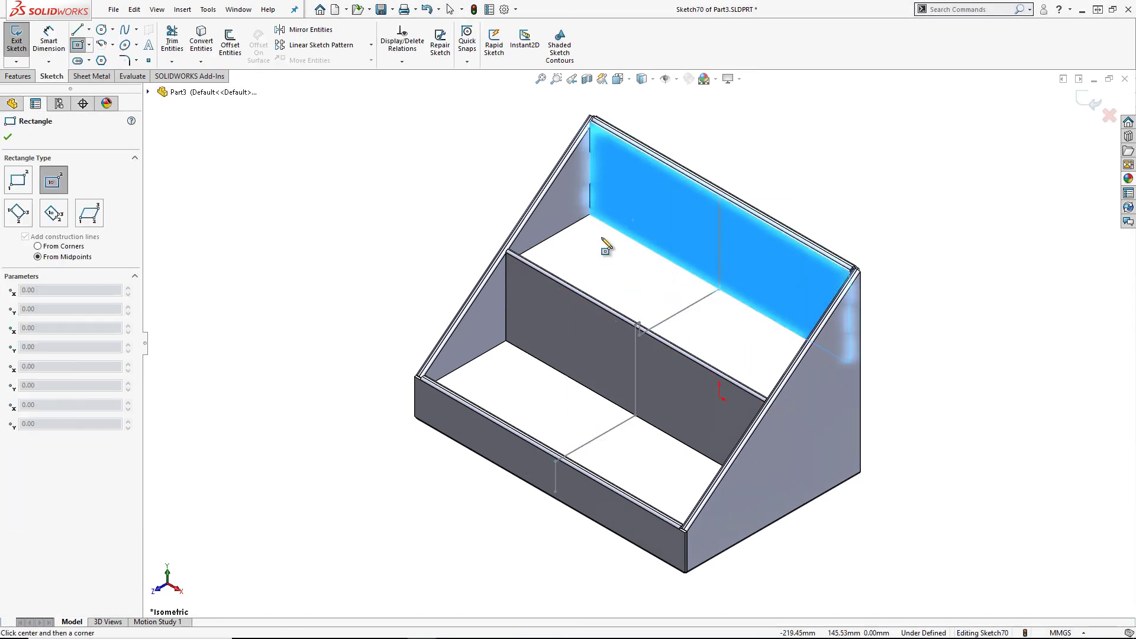
click(719, 229)
click(590, 214)
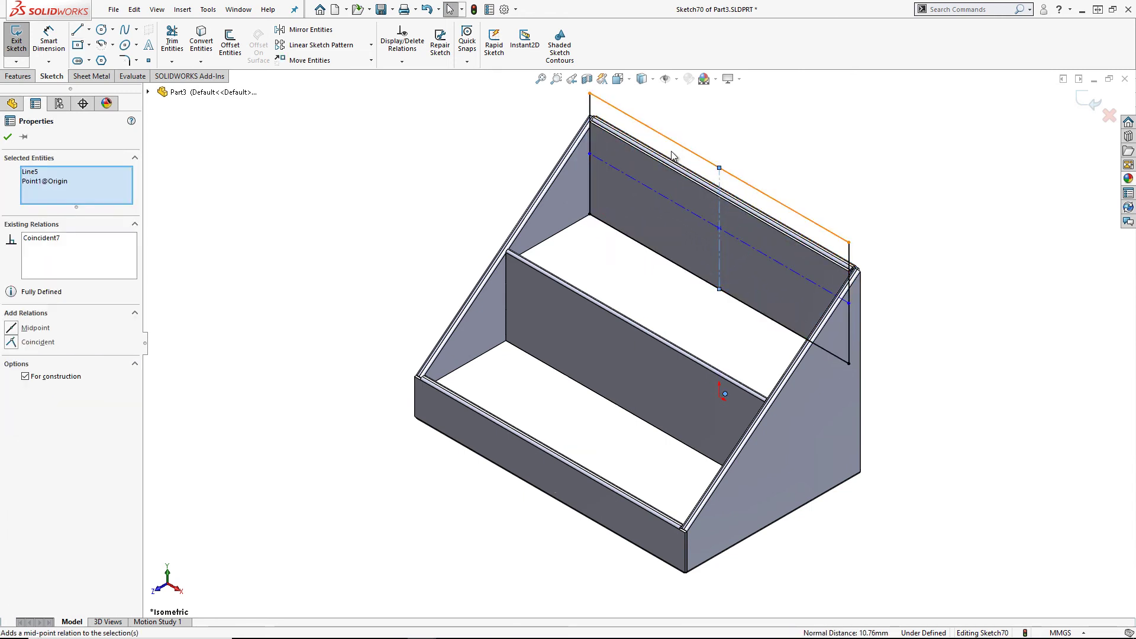
click(671, 152)
Dimension the rectangle's top edge 40 mm above the back wall's top edge and exit the sketch.
key(ctrl+8)
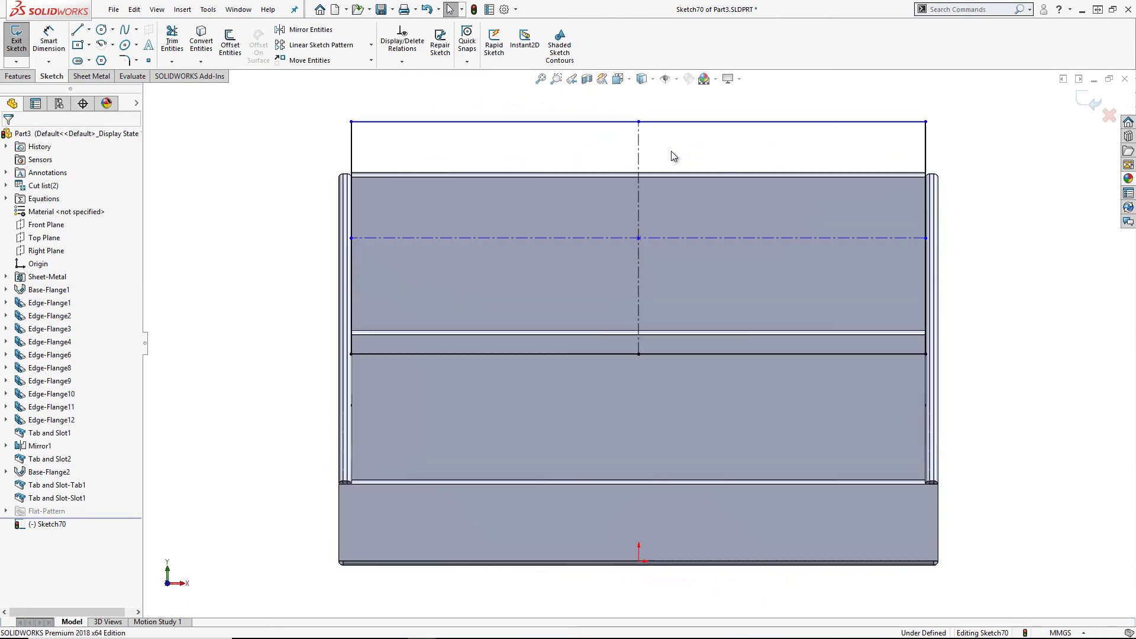
key(s)
click(702, 162)
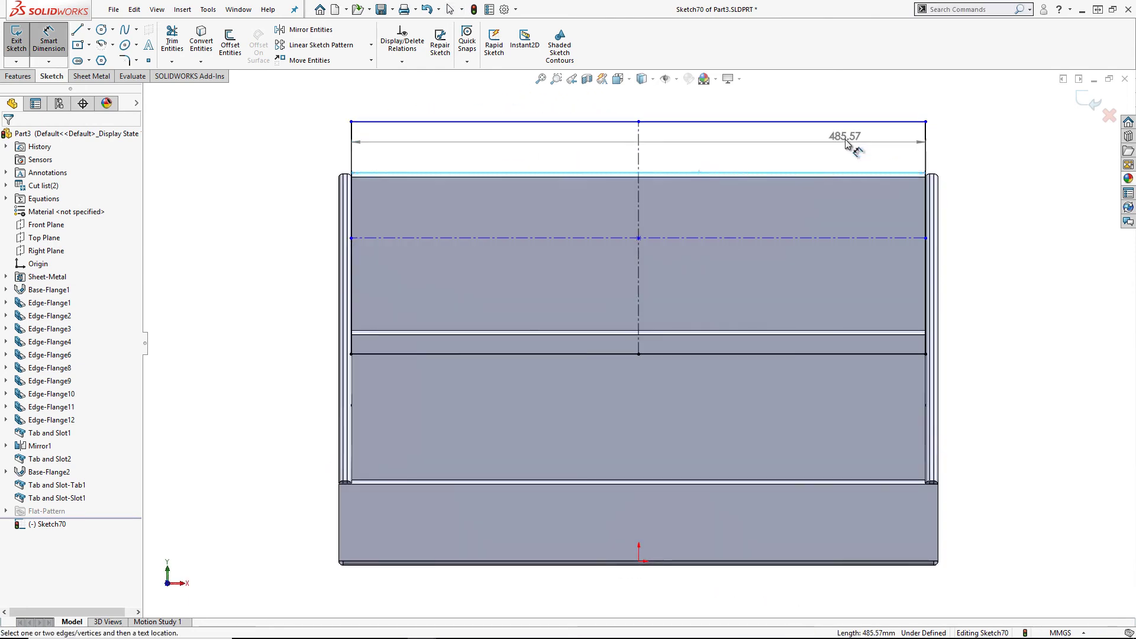
click(837, 122)
click(835, 140)
text(40)
key(Return)
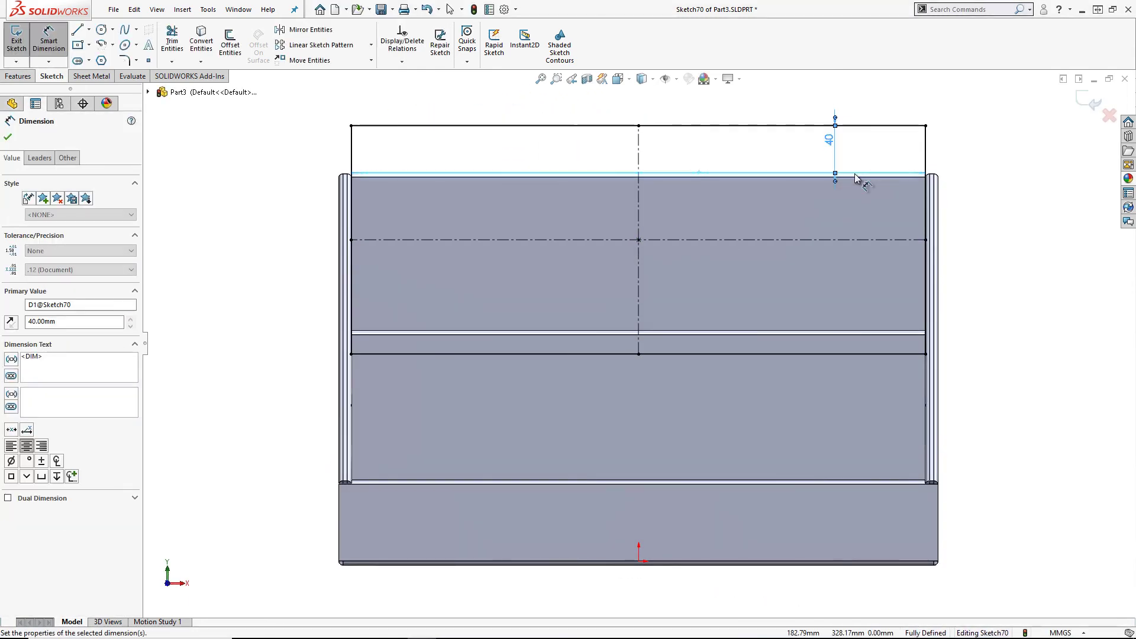
key(Escape)
scroll(664, 249, up, 2)
key(s)
click(672, 242)
Create a Base Flange from the rectangle sketch with the direction reversed and Merge result turned off.
key(s)
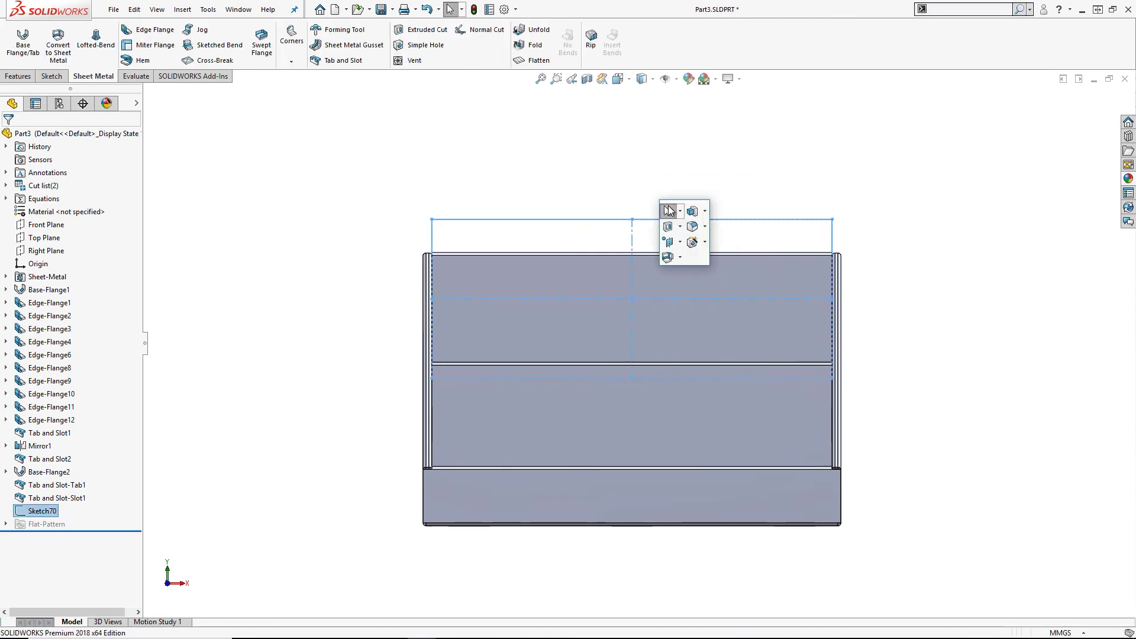
click(680, 256)
click(683, 274)
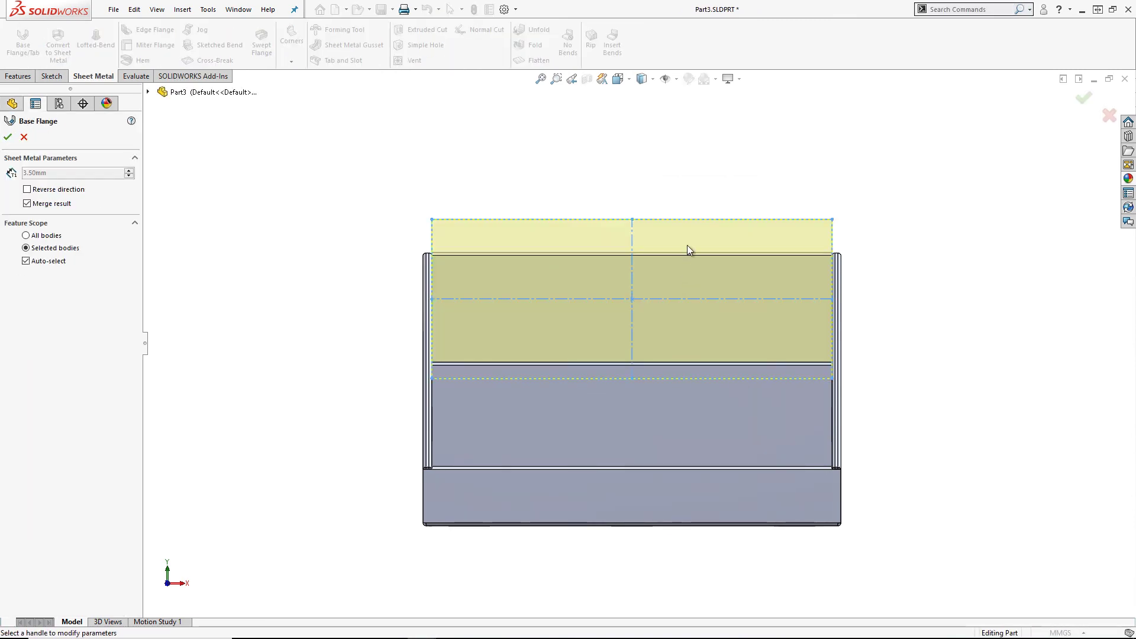
key(ctrl+7)
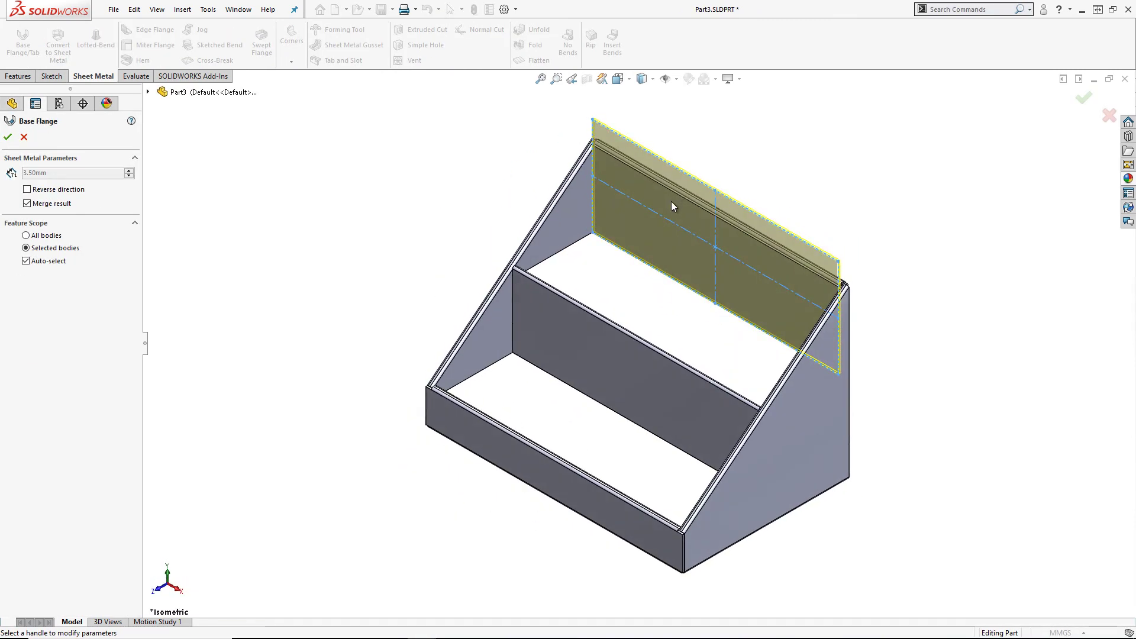
click(36, 191)
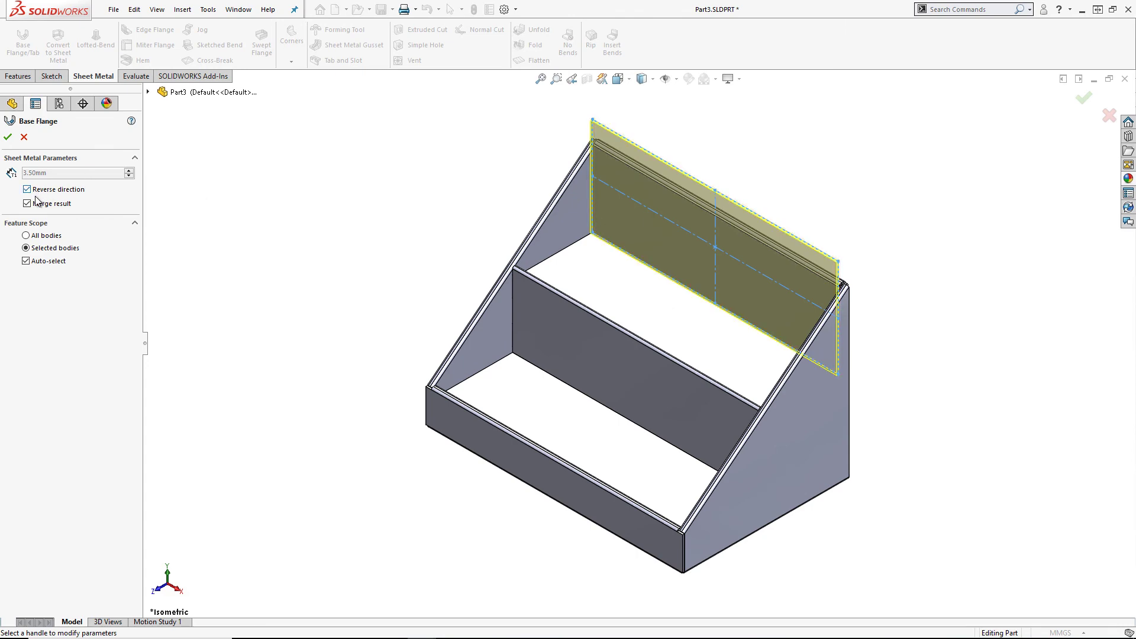
click(7, 139)
Sketch a circle of about 124 mm radius on the new back panel's face, centred on the midpoint of its top edge.
right_click(700, 203)
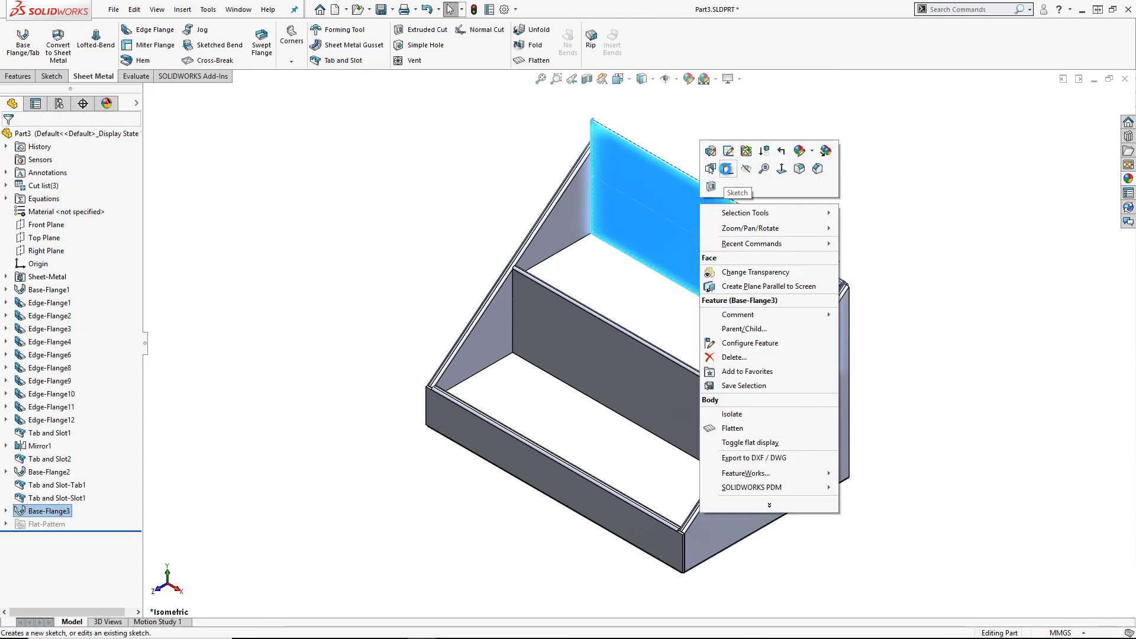
click(725, 168)
key(s)
click(648, 195)
click(639, 124)
key(z)
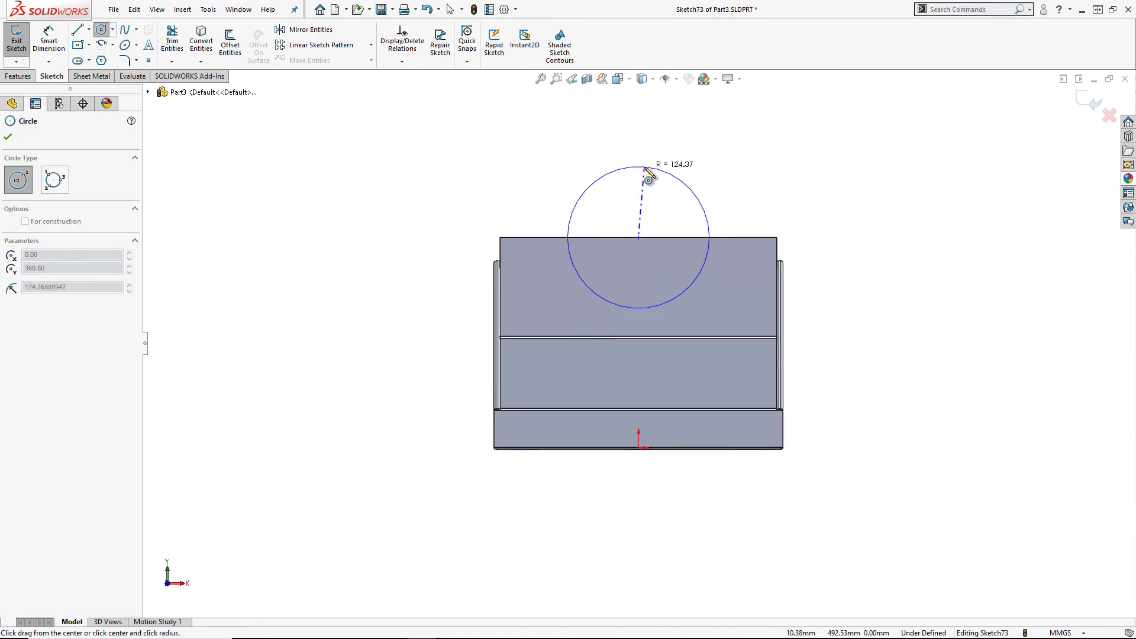
click(644, 168)
Set the circle's diameter to 240 mm and exit the sketch.
key(s)
click(655, 191)
click(691, 191)
click(739, 188)
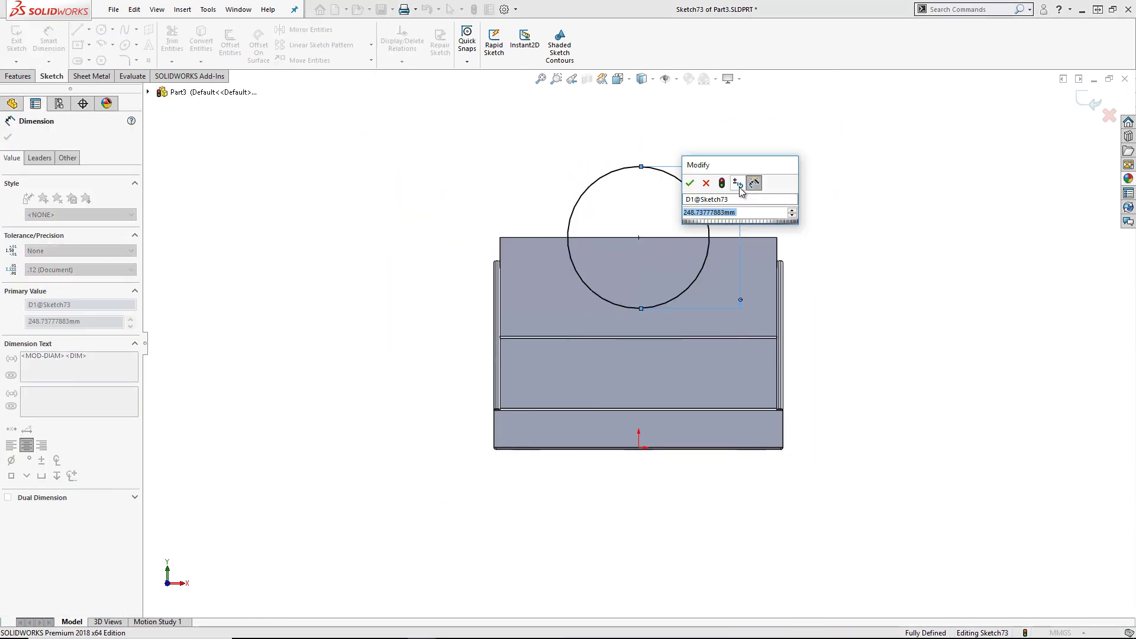
text(240)
key(Return)
key(s)
click(616, 252)
Add a Base Flange/Tab from the circle, limit its feature scope to the back panel body, and show the bin in isometric view.
key(s)
click(642, 304)
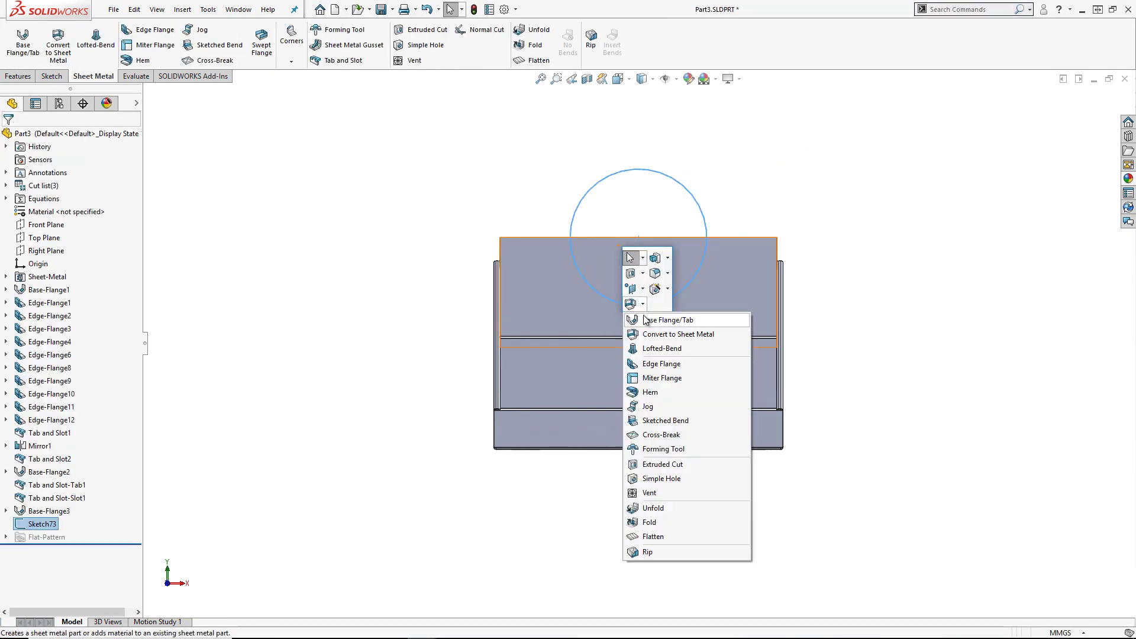
click(645, 320)
click(33, 259)
click(568, 310)
key(Return)
key(ctrl+7)
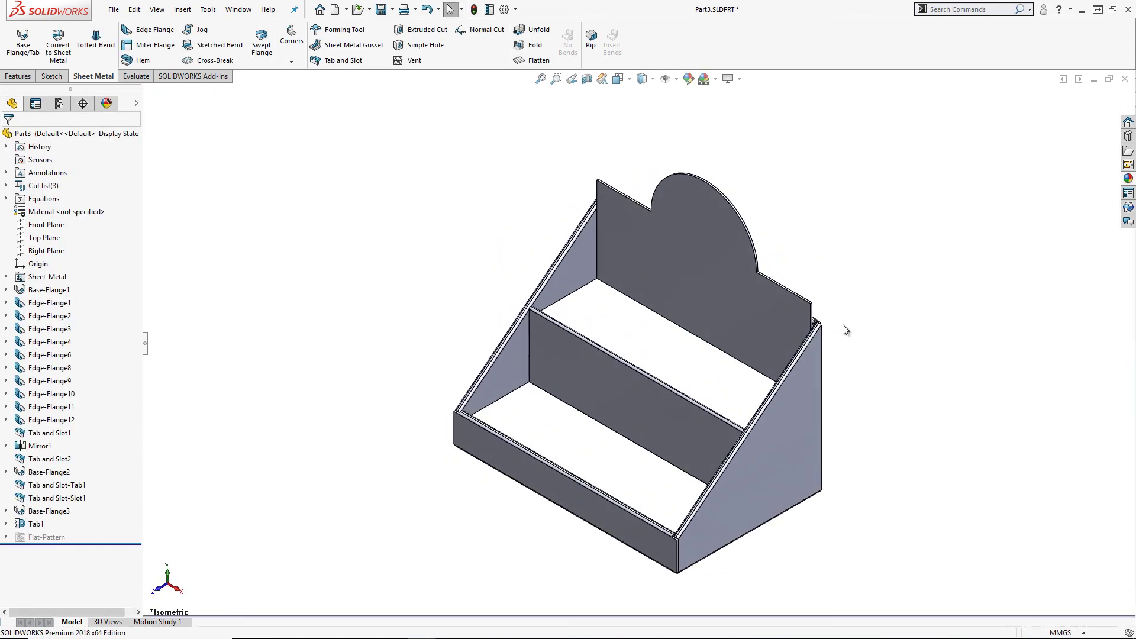
Define a Tab and Slot between the back panel's bottom edge and the insert's upper shelf face.
click(647, 311)
right_click(632, 323)
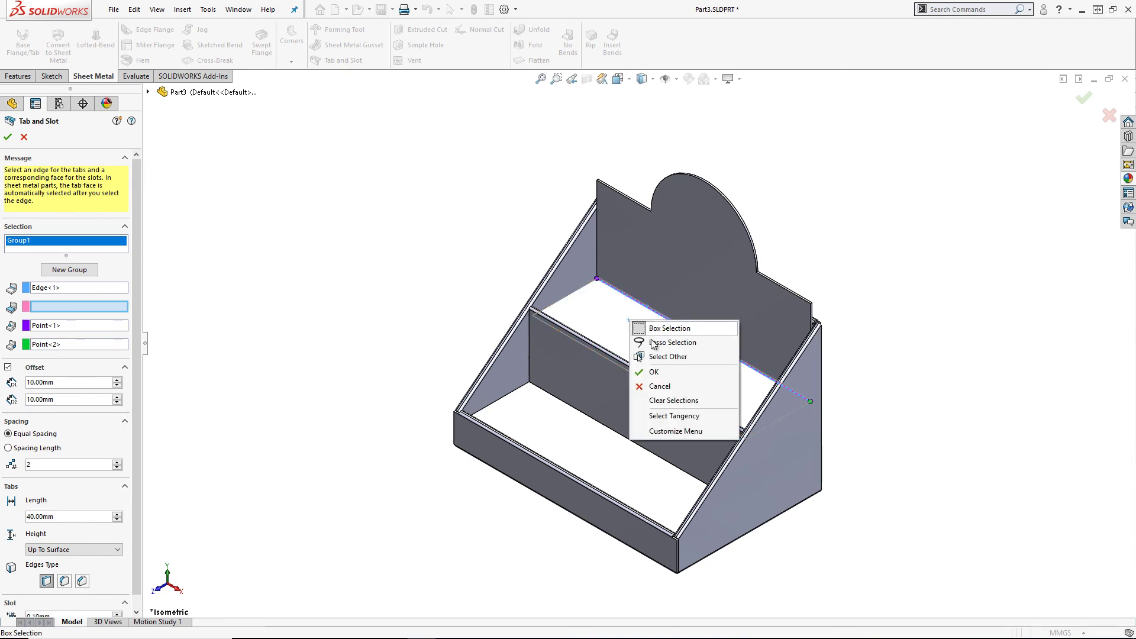
click(663, 357)
click(662, 361)
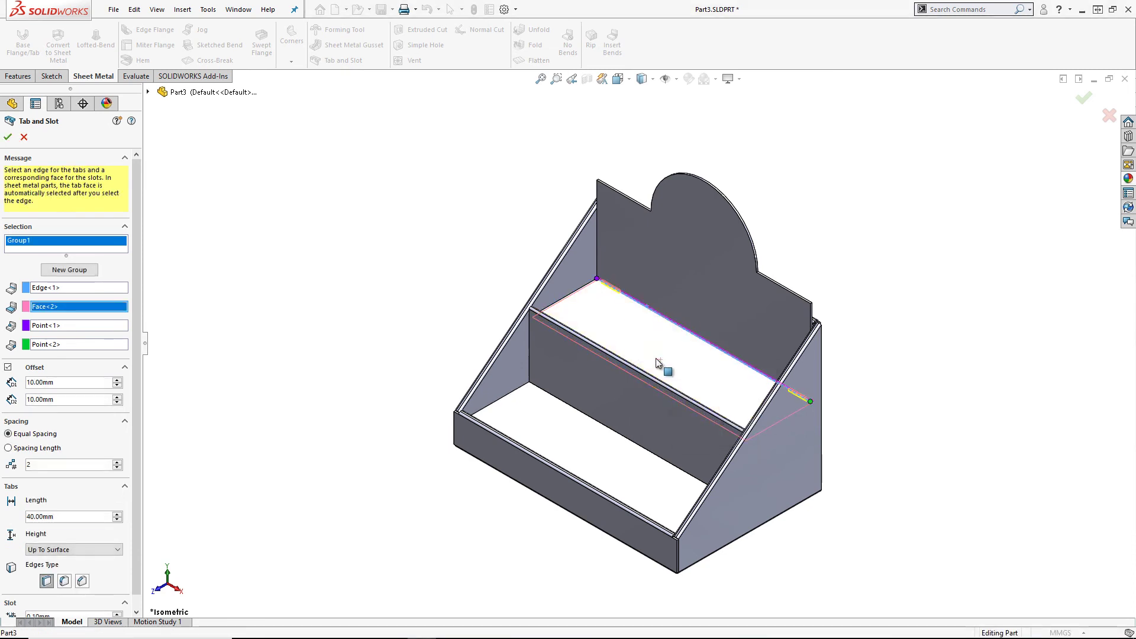
Set both tab offsets to 20 mm and the number of equally spaced tabs to 3, and accept the Tab and Slot.
click(118, 381)
click(118, 397)
click(118, 463)
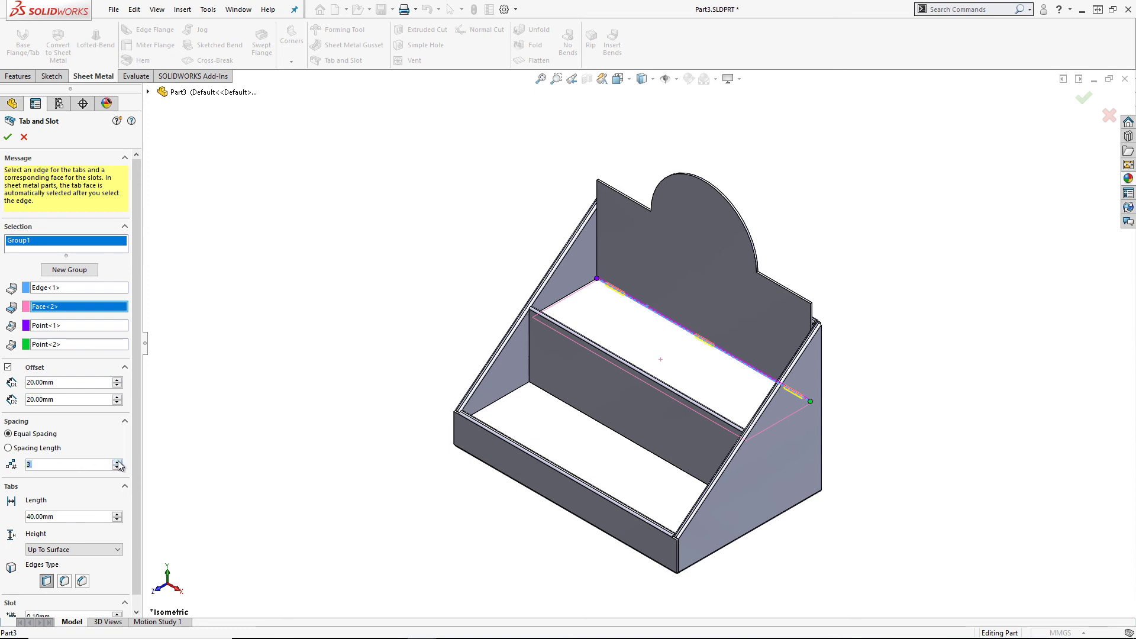
click(8, 138)
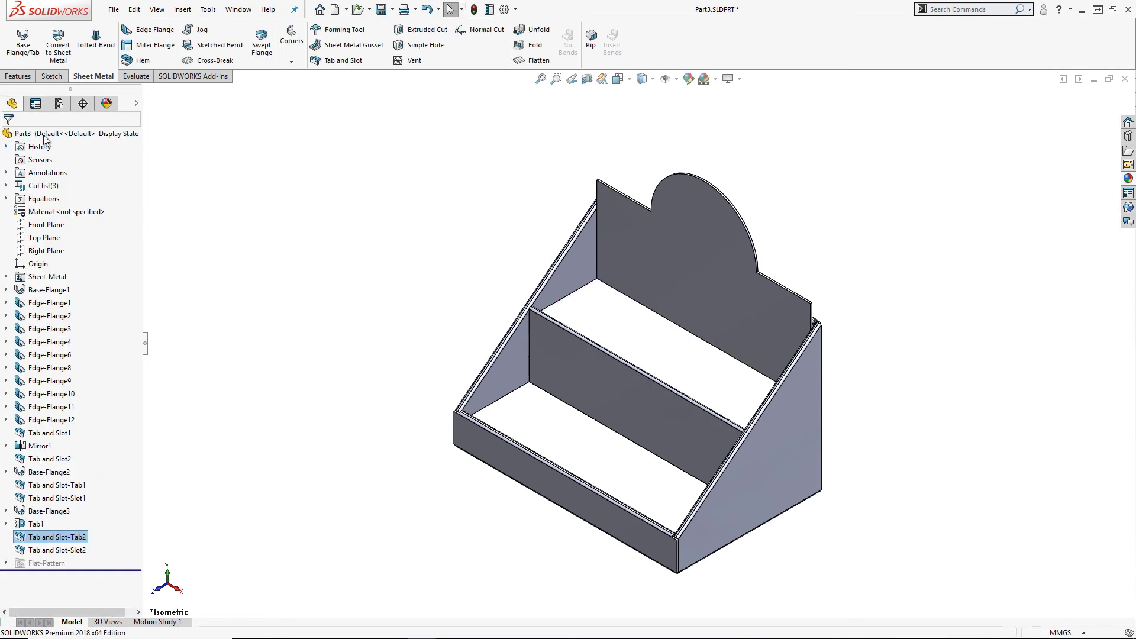
Round the two upper outer corners of the back panel with a 15 mm Break Corner.
click(291, 61)
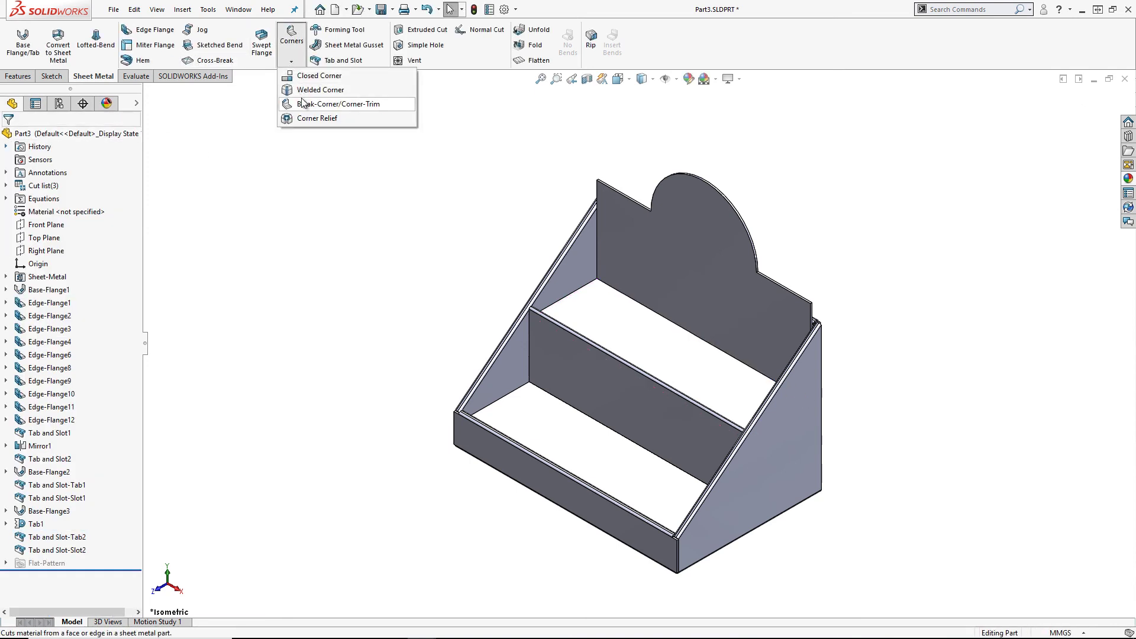
click(331, 104)
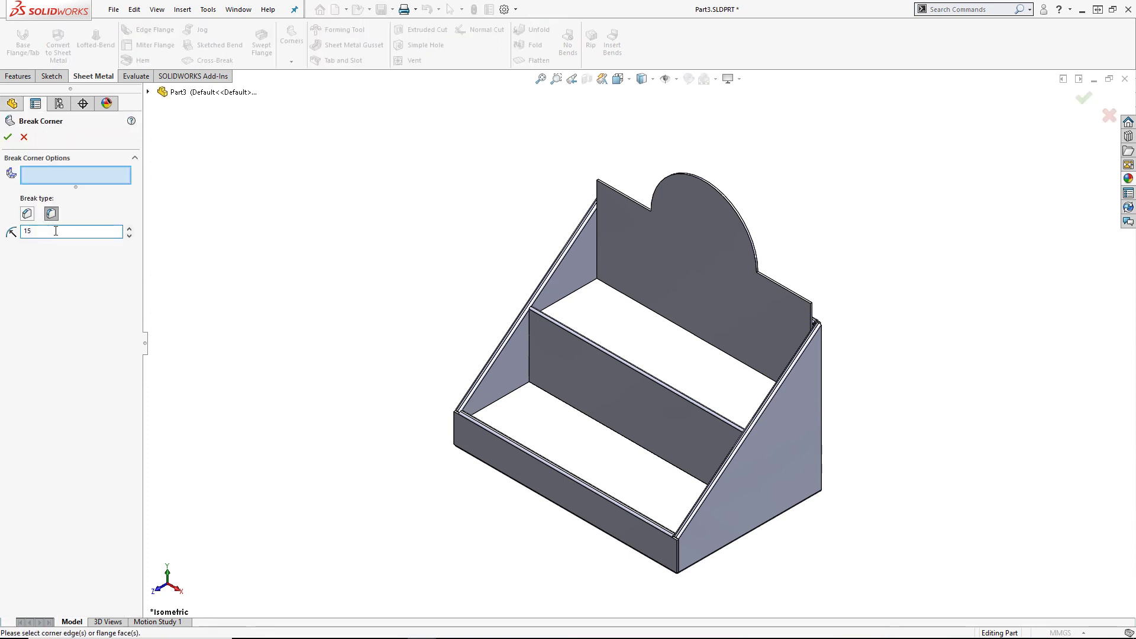
click(598, 182)
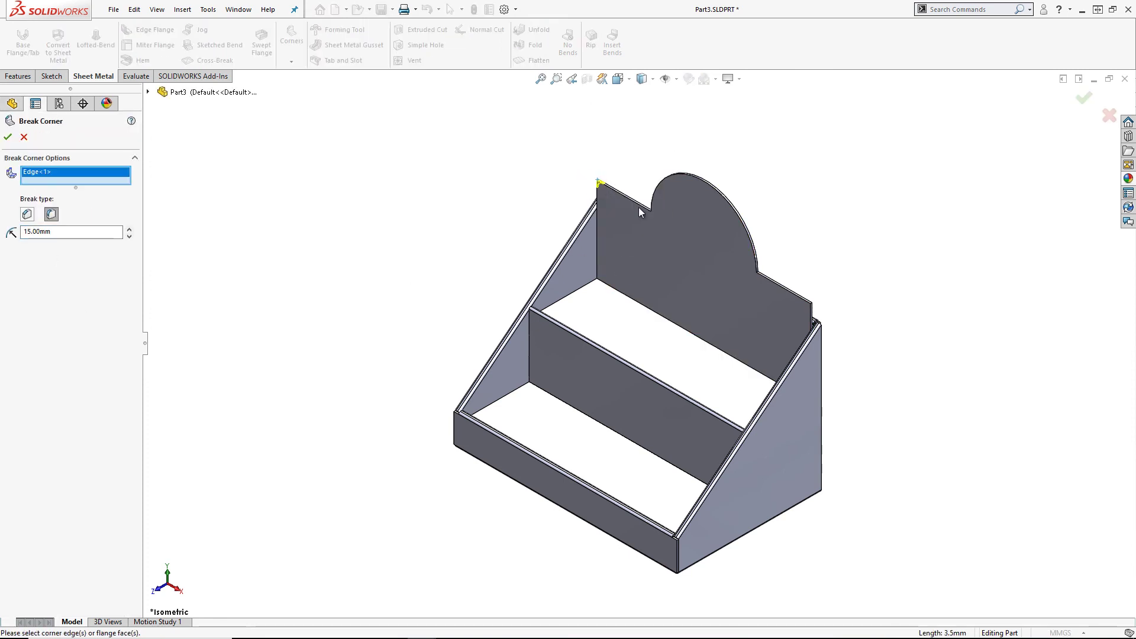
click(813, 307)
click(7, 137)
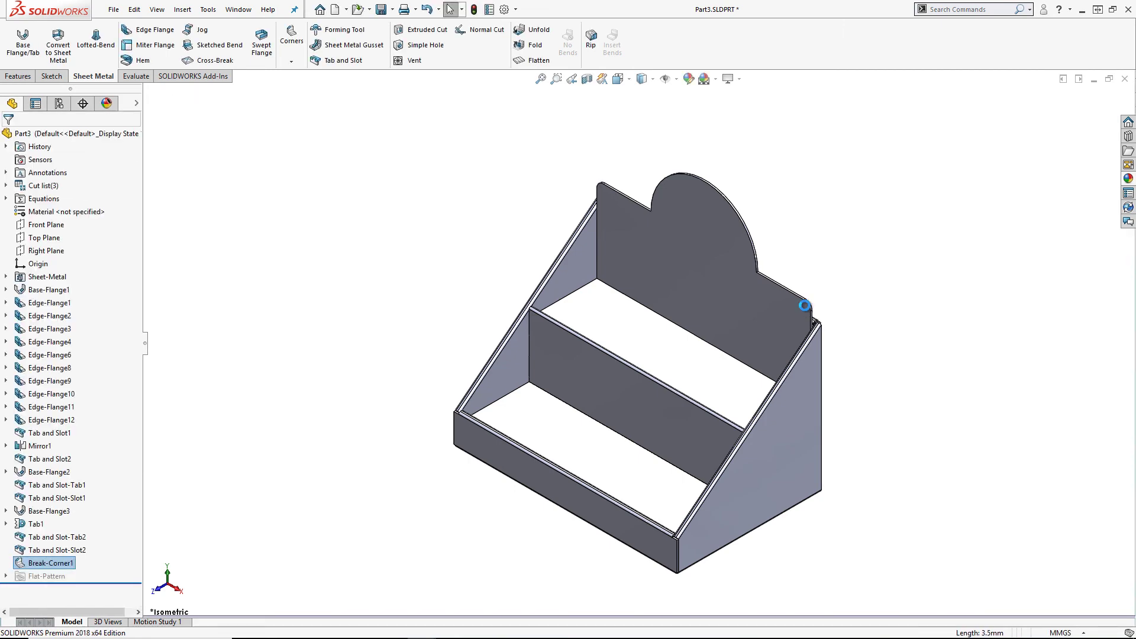
Stretch the bin's first base flange to a depth of about 420 mm, and increase its height and width.
click(32, 292)
drag(568, 554, 526, 593)
drag(759, 236, 773, 180)
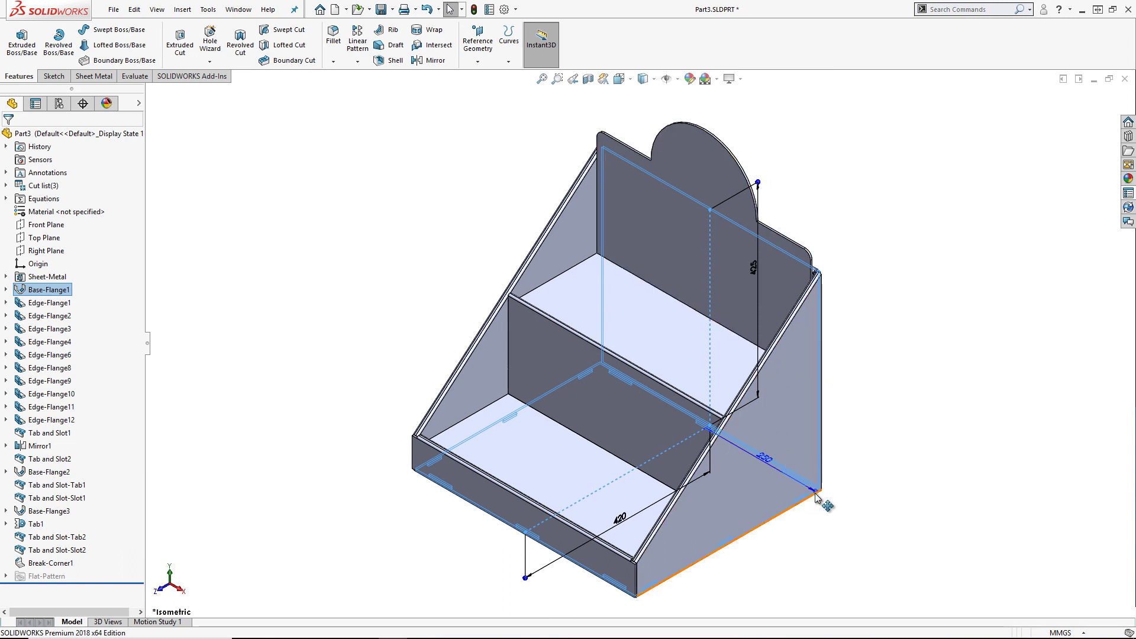
drag(815, 490, 857, 512)
click(907, 369)
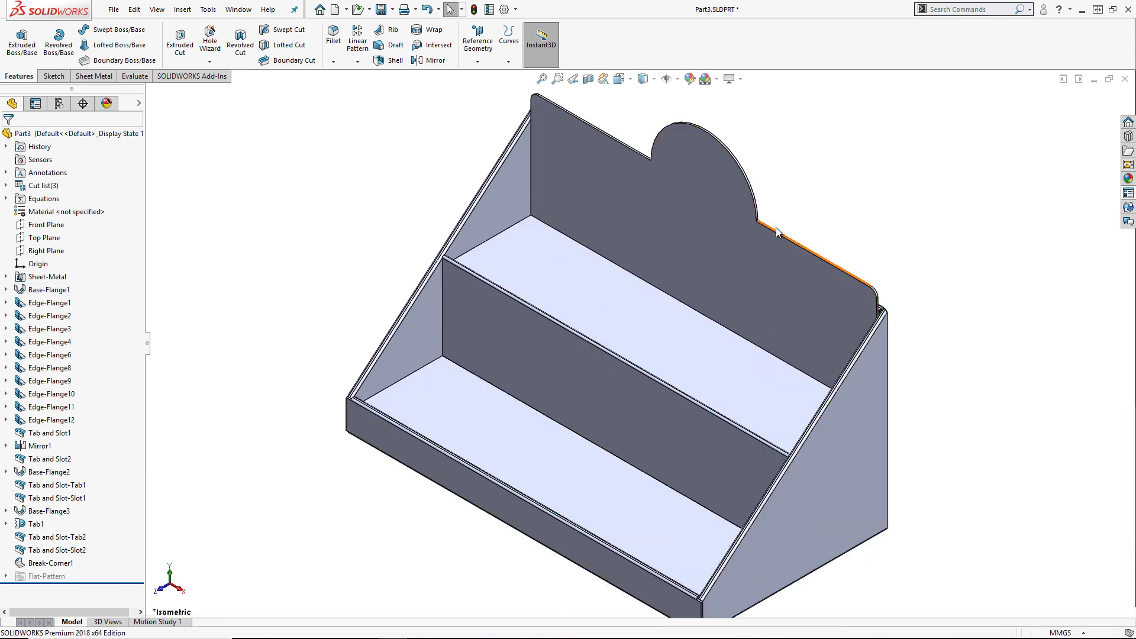
Enlarge the circular arch on top of the back panel and fit the whole bin in view.
click(746, 183)
drag(788, 179, 807, 149)
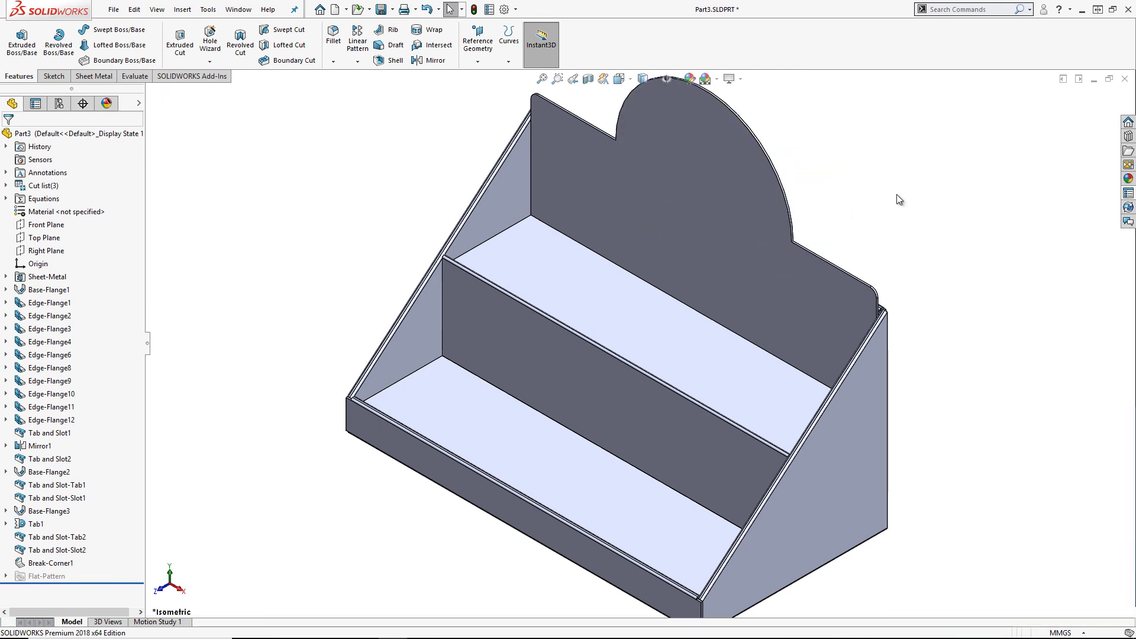
key(f)
key(ctrl+s)
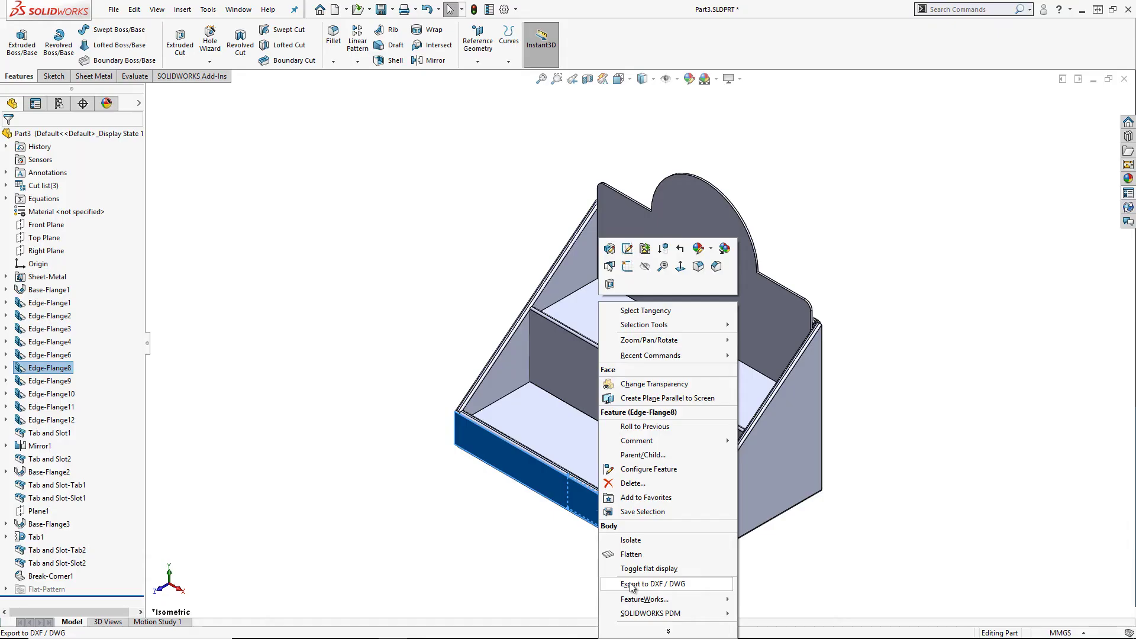
Export the sheet metal body with the front flange to DXF / DWG.
click(630, 584)
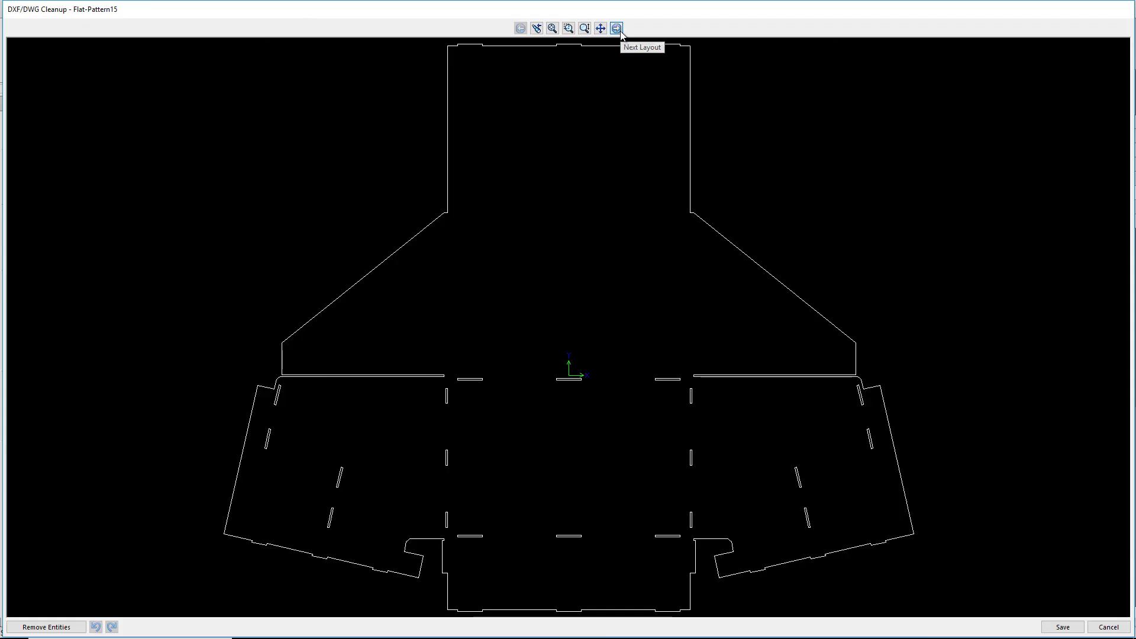
click(617, 28)
click(619, 30)
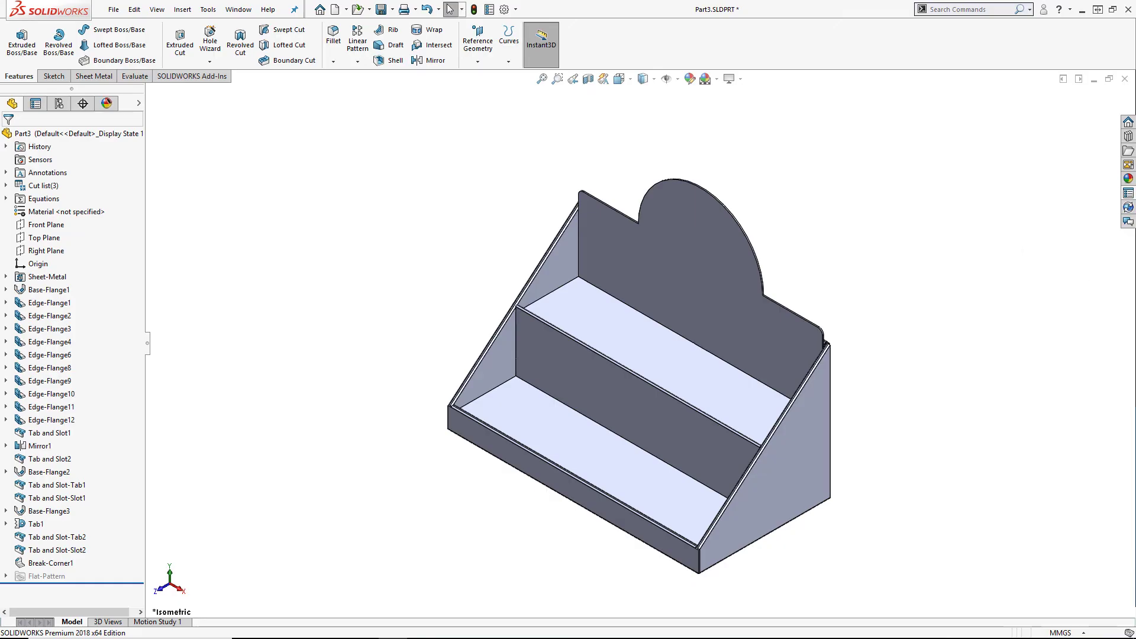